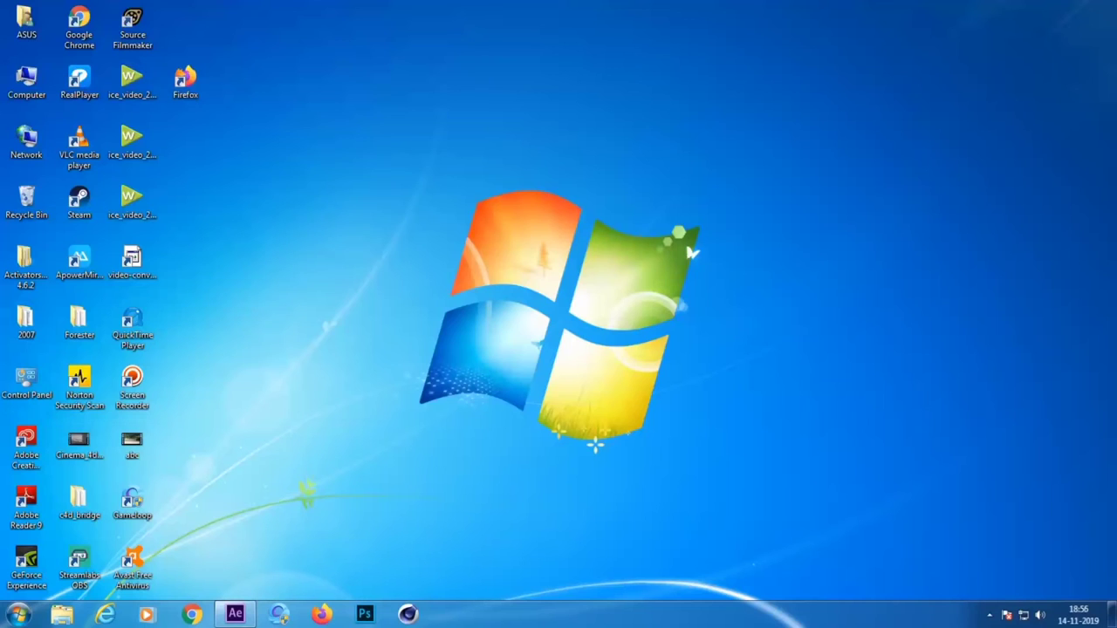
# Step: Bring the After Effects CC 2017 window with the empty Untitled Project to the front
pyautogui.click(235, 614)
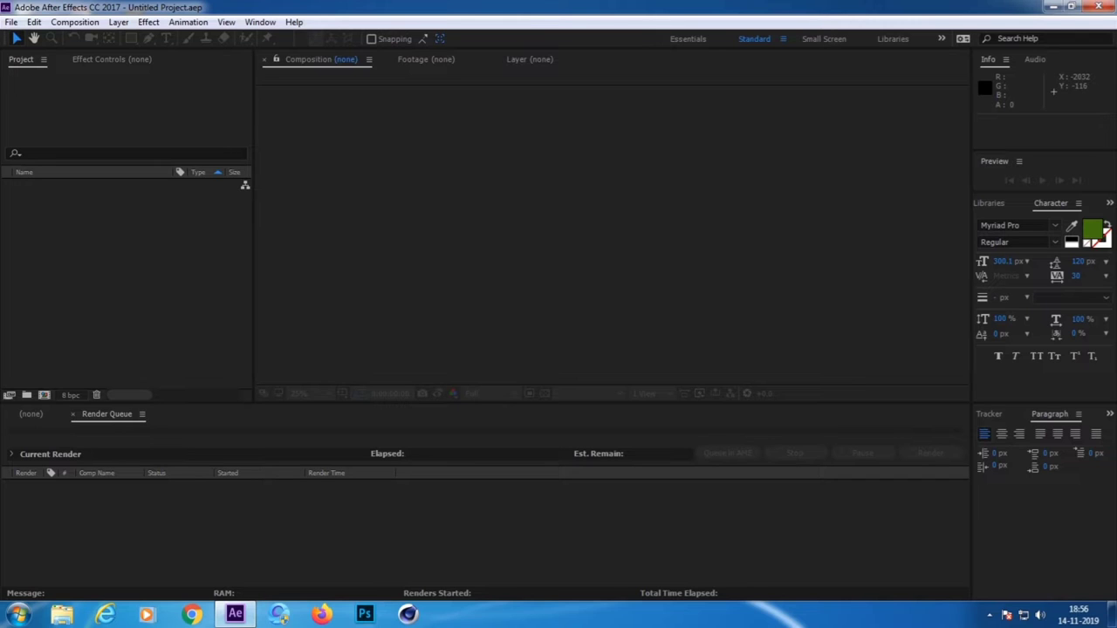
# Step: Browse the File > New submenu's new-item options, then step back to the File menu
pyautogui.hotkey('alt', 'f')
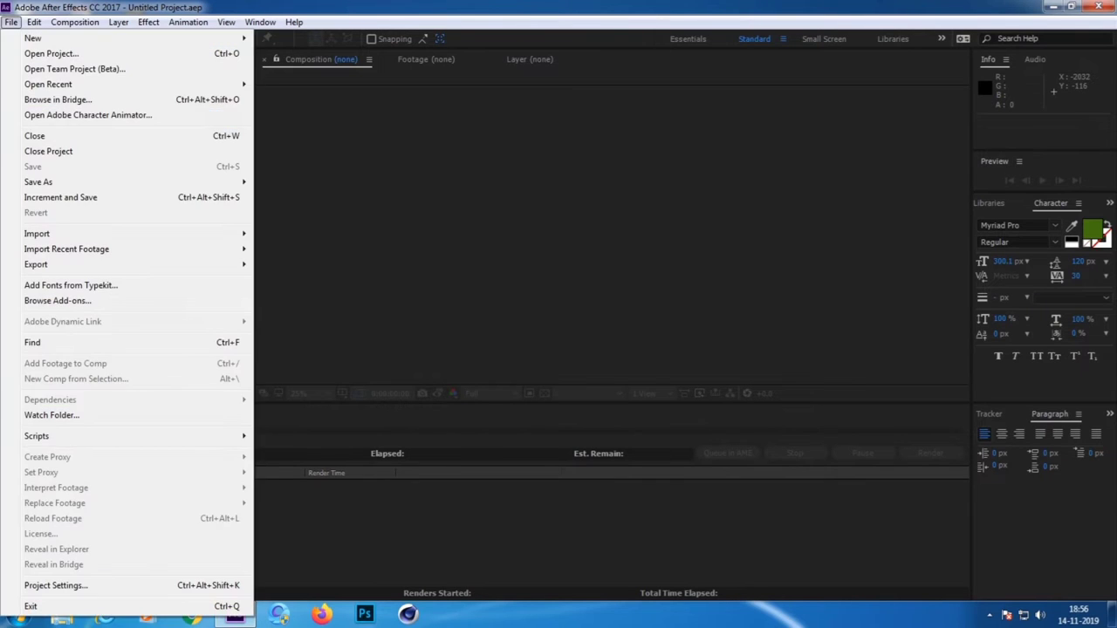
pyautogui.press('Down')
pyautogui.press('Right')
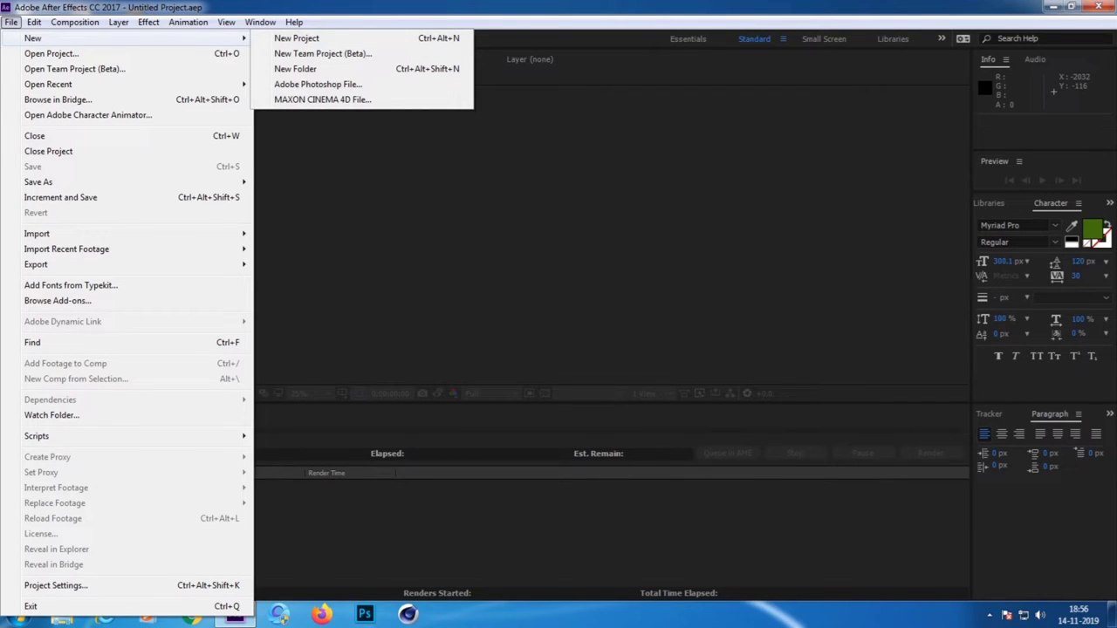
pyautogui.press('Right')
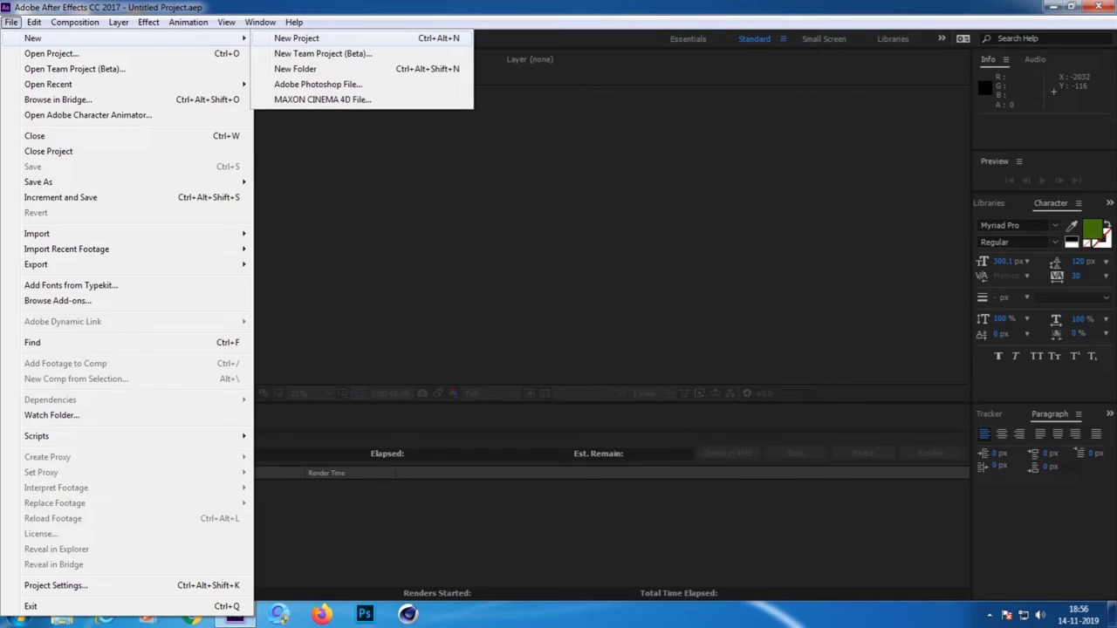
pyautogui.press('Down')
pyautogui.press('Down')
pyautogui.press('Down')
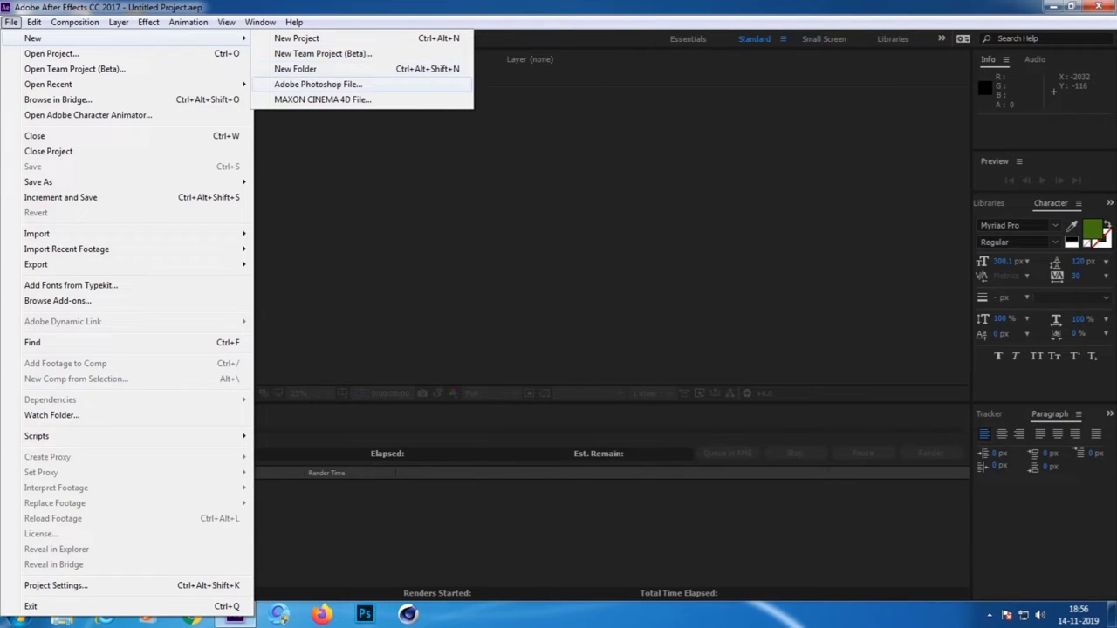
pyautogui.press('Up')
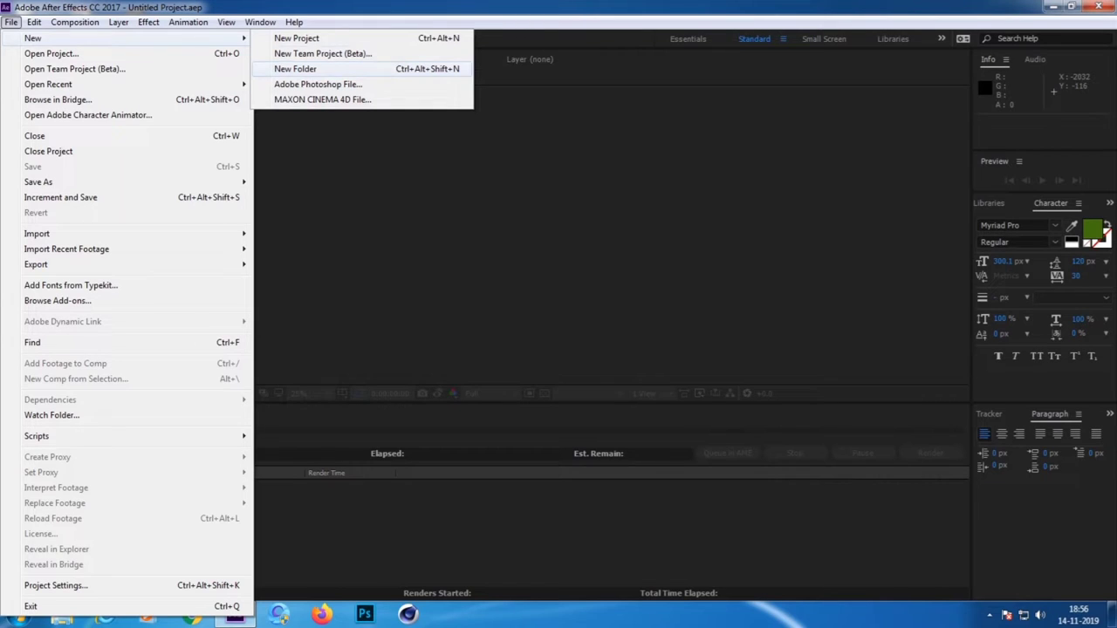
pyautogui.press('Left')
pyautogui.press('Right')
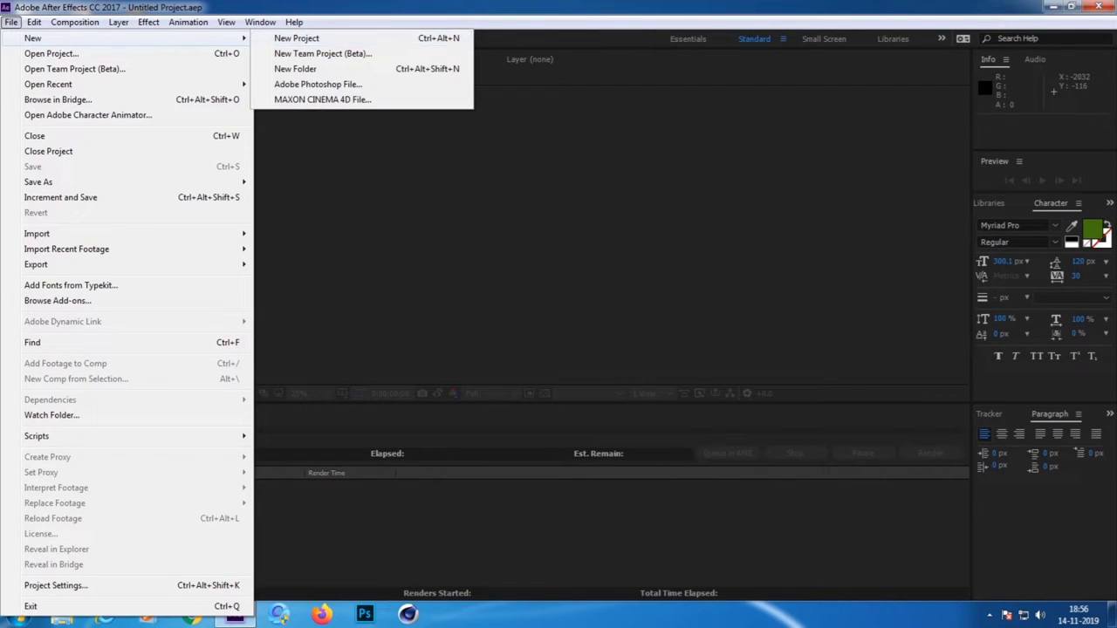
pyautogui.press('Left')
pyautogui.press('Down')
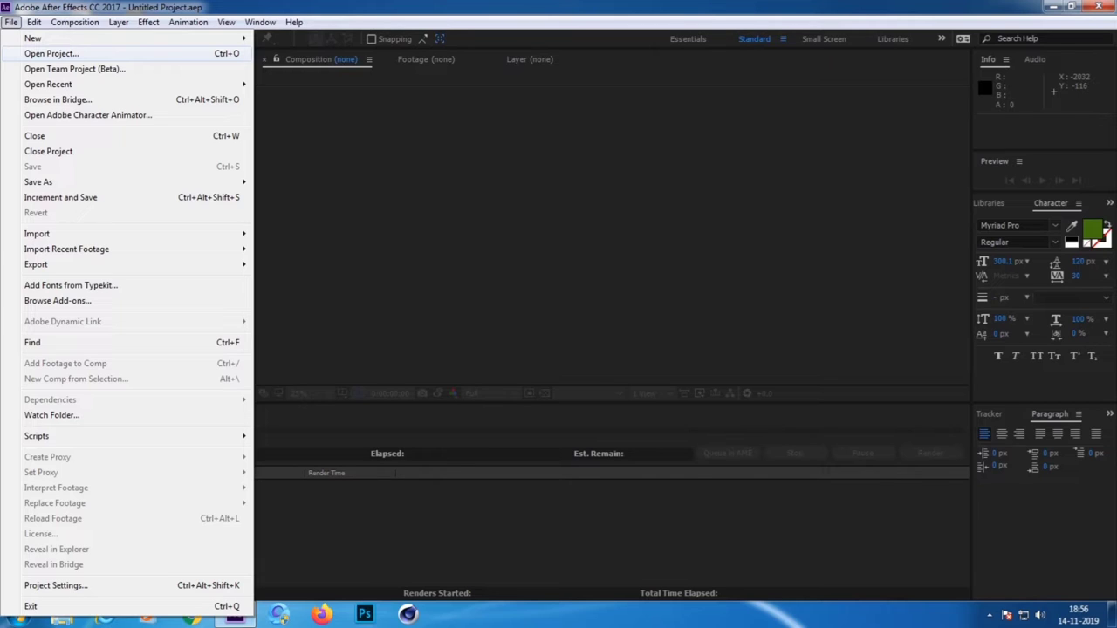
# Step: Browse the File > Open Recent list and highlight the recent temple run project
pyautogui.press('Down')
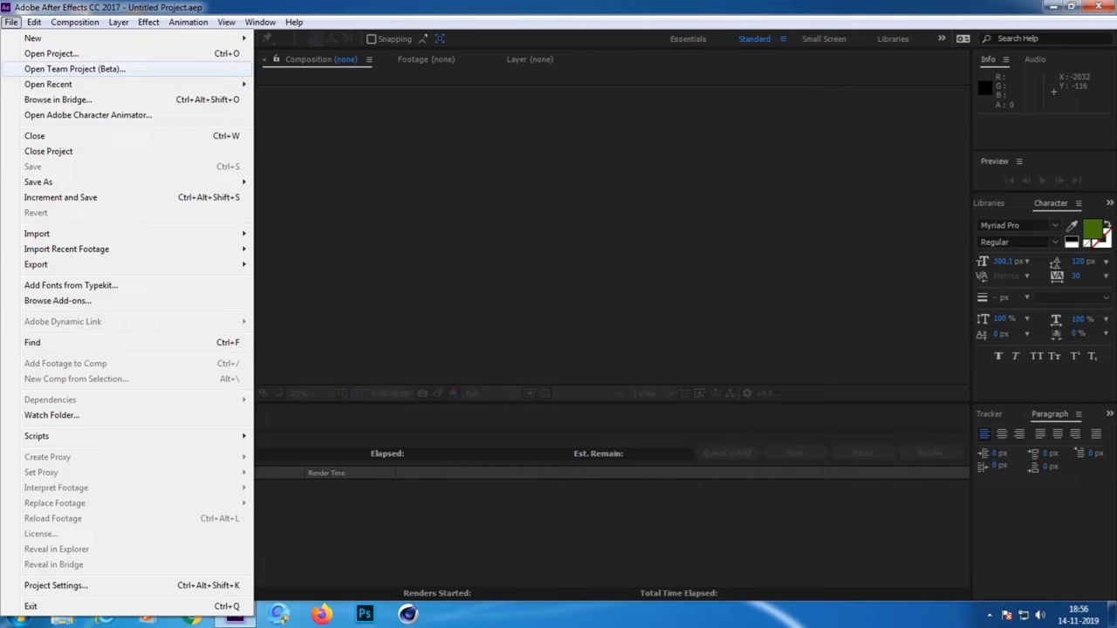
pyautogui.press('Down')
pyautogui.press('Right')
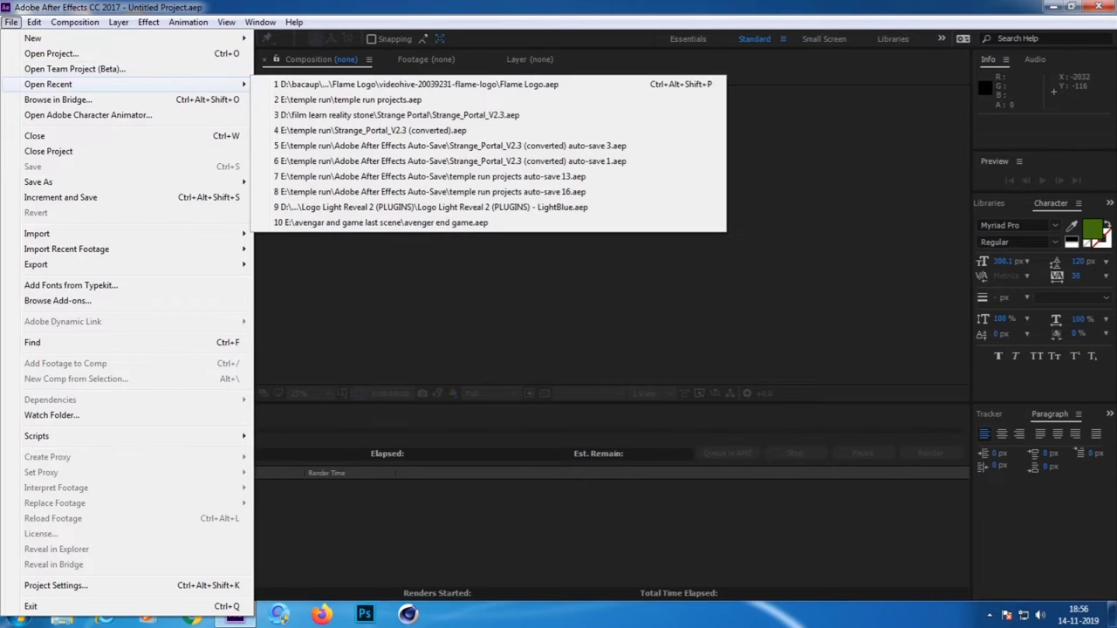
pyautogui.press('Down')
pyautogui.press('Up')
pyautogui.press('Right')
pyautogui.press('Down')
pyautogui.press('Down')
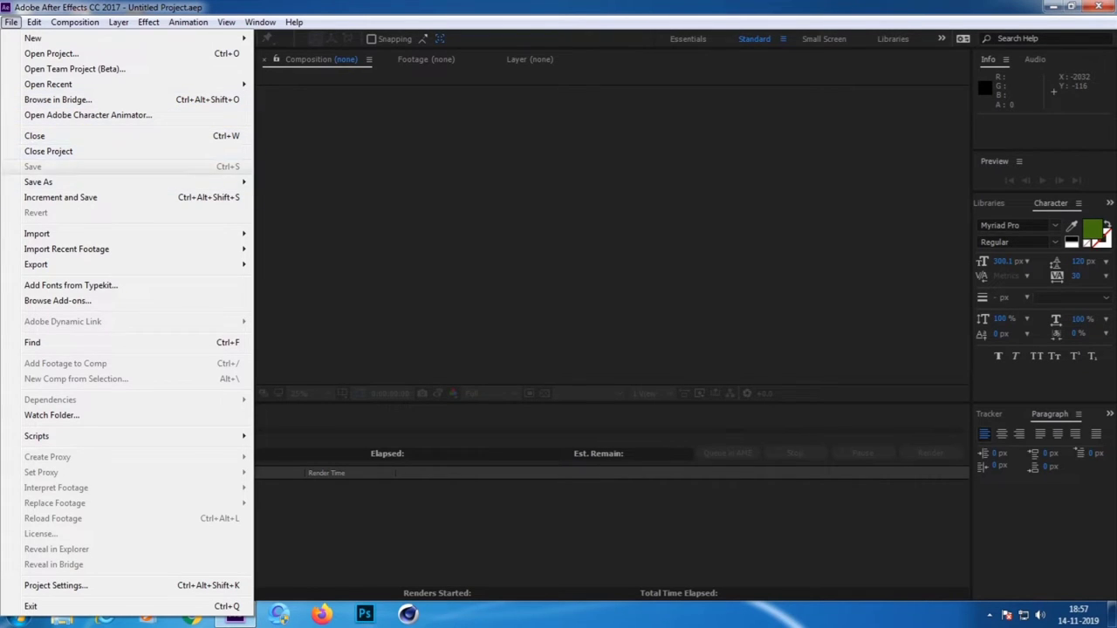
# Step: Look over the Save As, Import and Import Recent Footage submenus, then close the File menu unused
pyautogui.moveTo(52, 182)
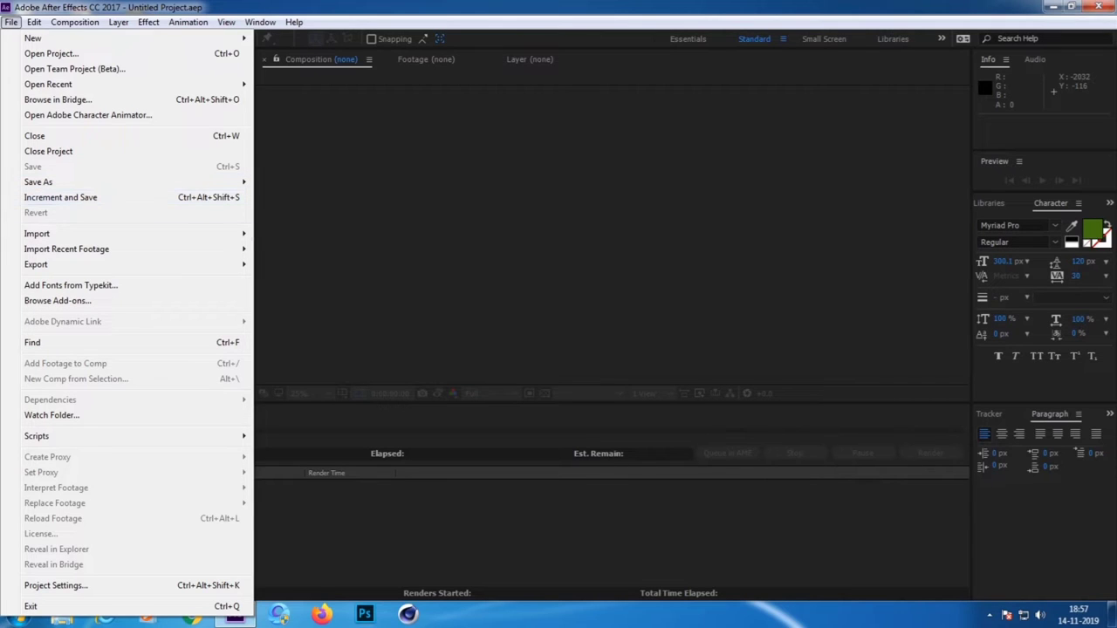
pyautogui.moveTo(52, 234)
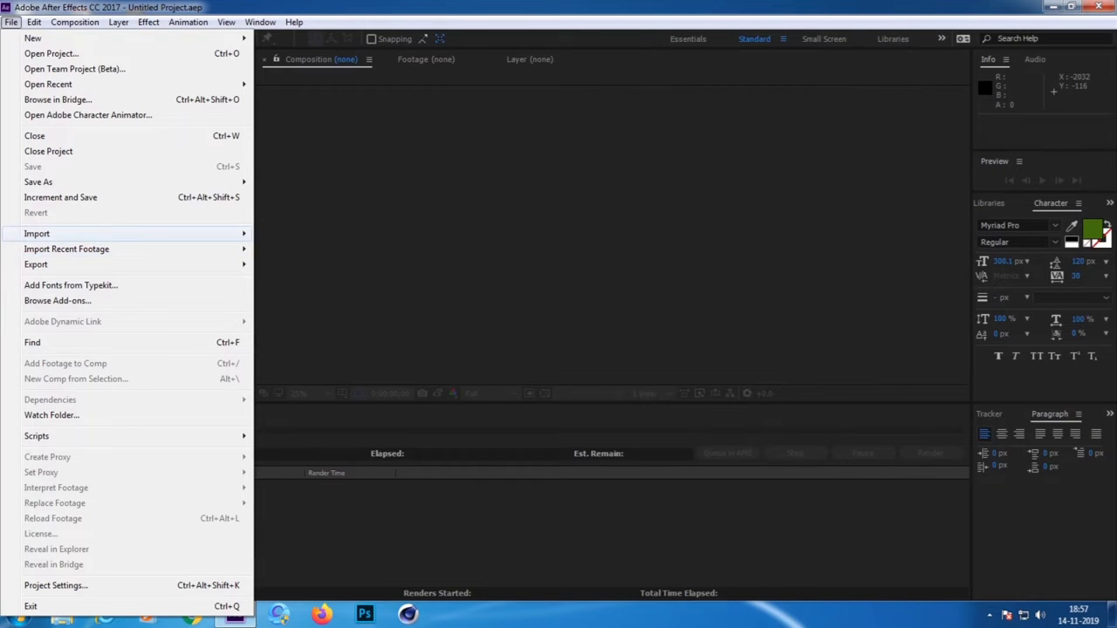
pyautogui.moveTo(131, 249)
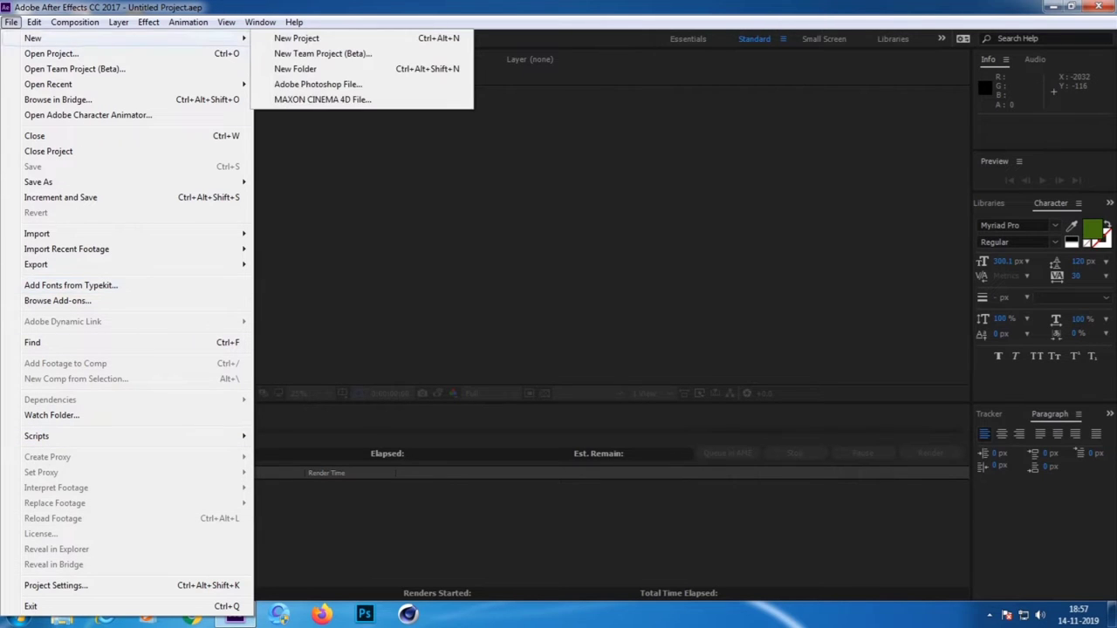
pyautogui.moveTo(48, 83)
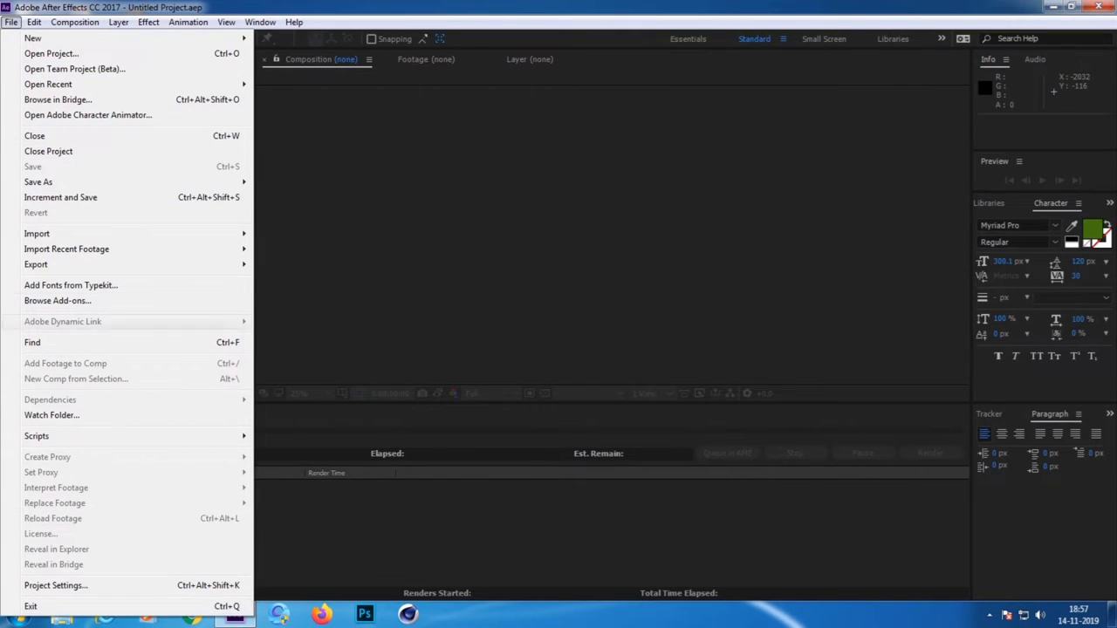
pyautogui.press('Escape')
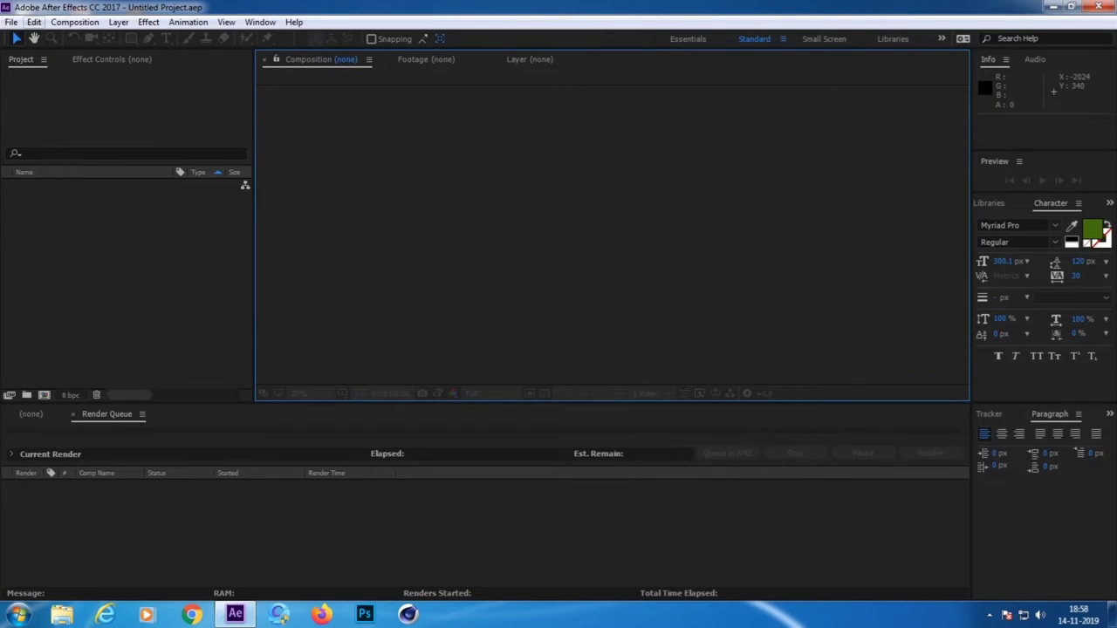
pyautogui.click(33, 22)
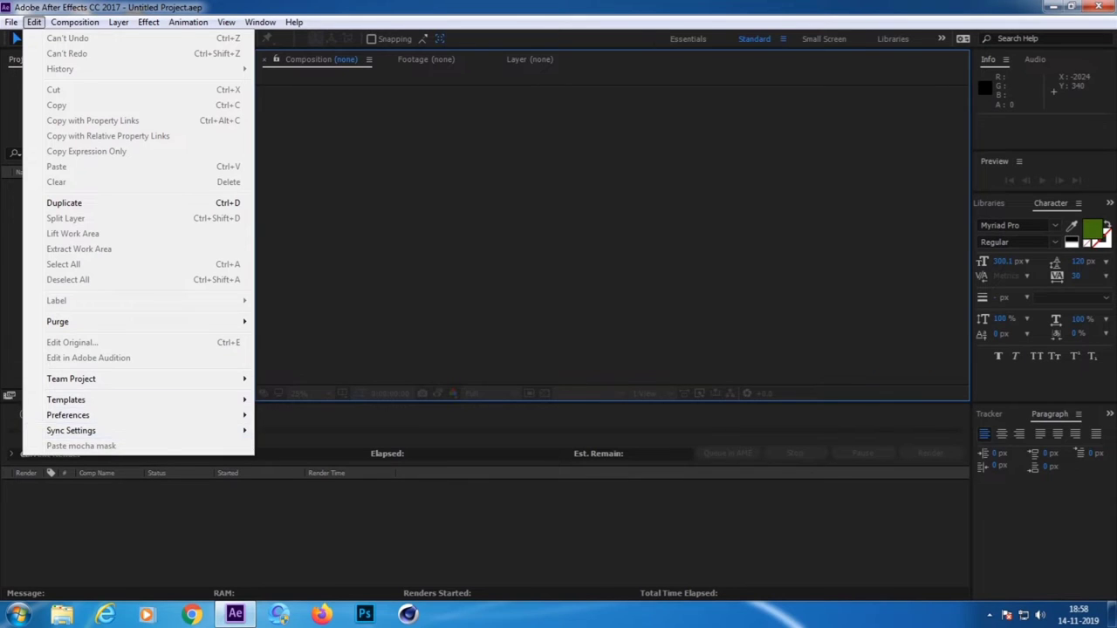
pyautogui.press('Escape')
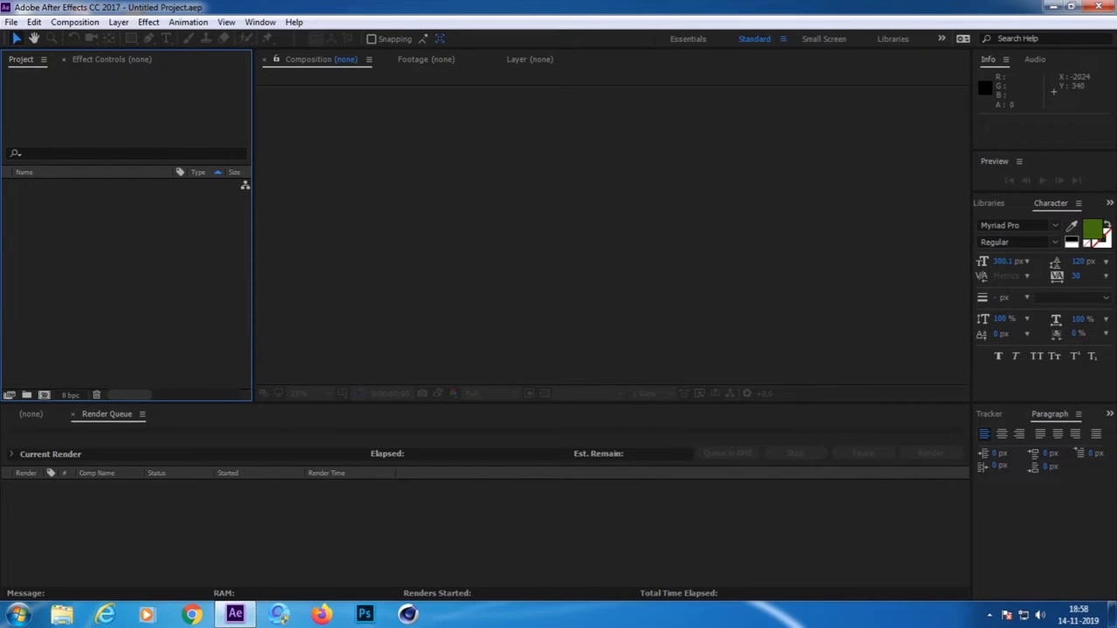
pyautogui.press('F3')
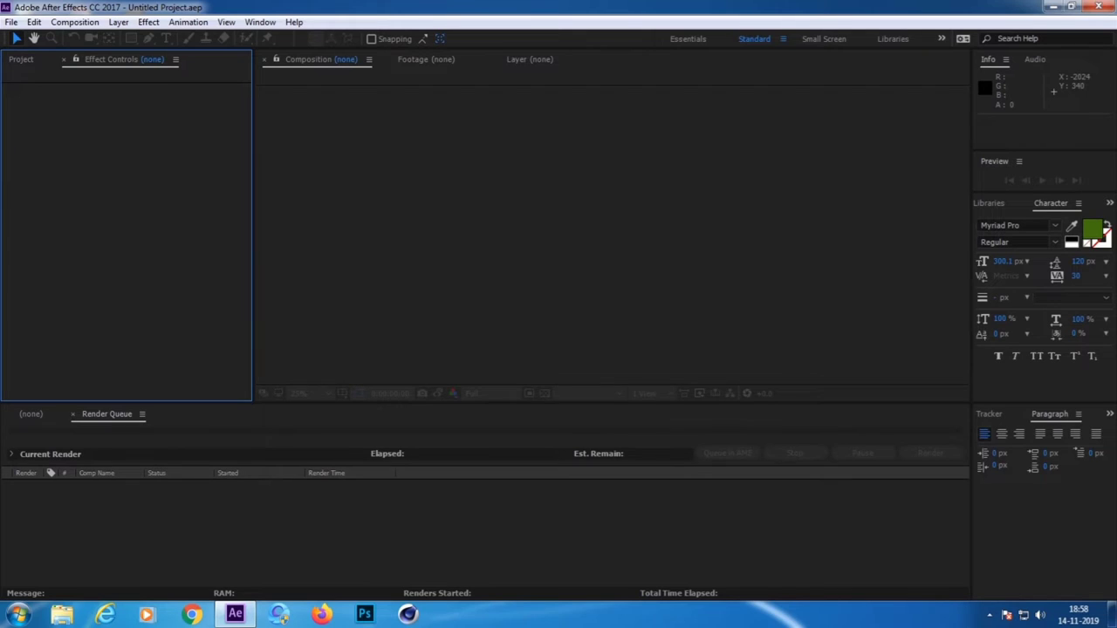
pyautogui.hotkey('ctrl', '0')
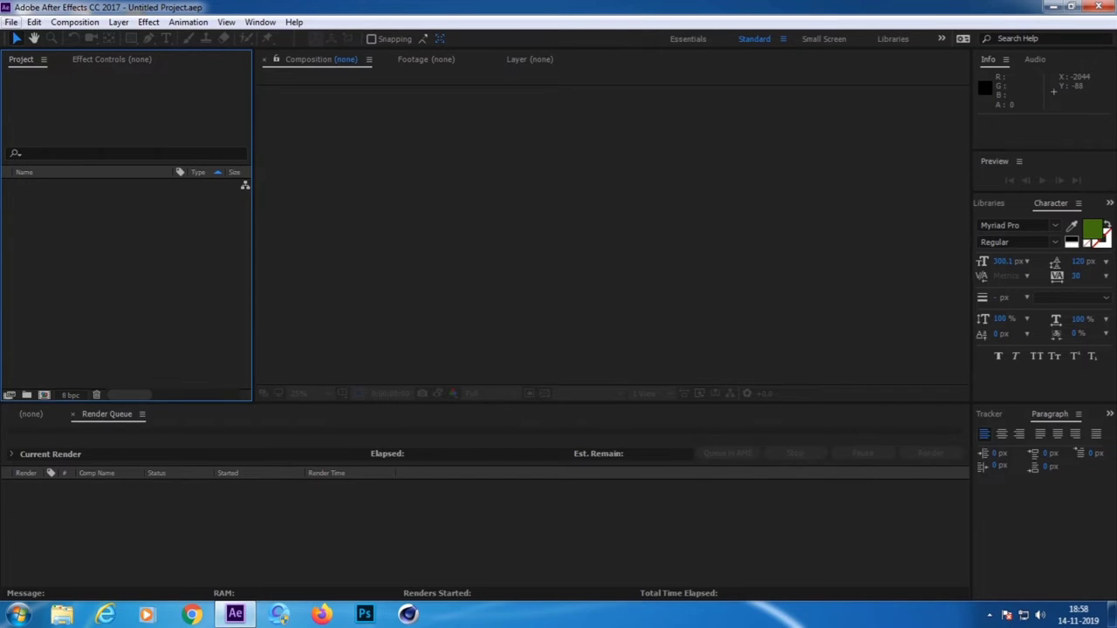
# Step: Start File > Import > File..., then cancel the import window
pyautogui.click(12, 22)
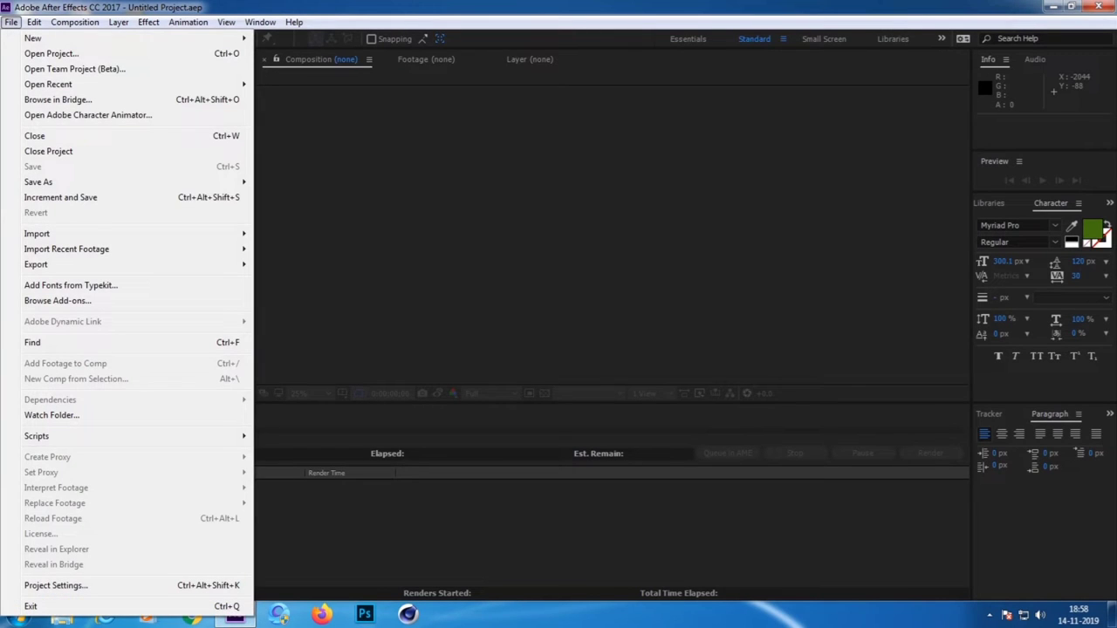
pyautogui.moveTo(52, 234)
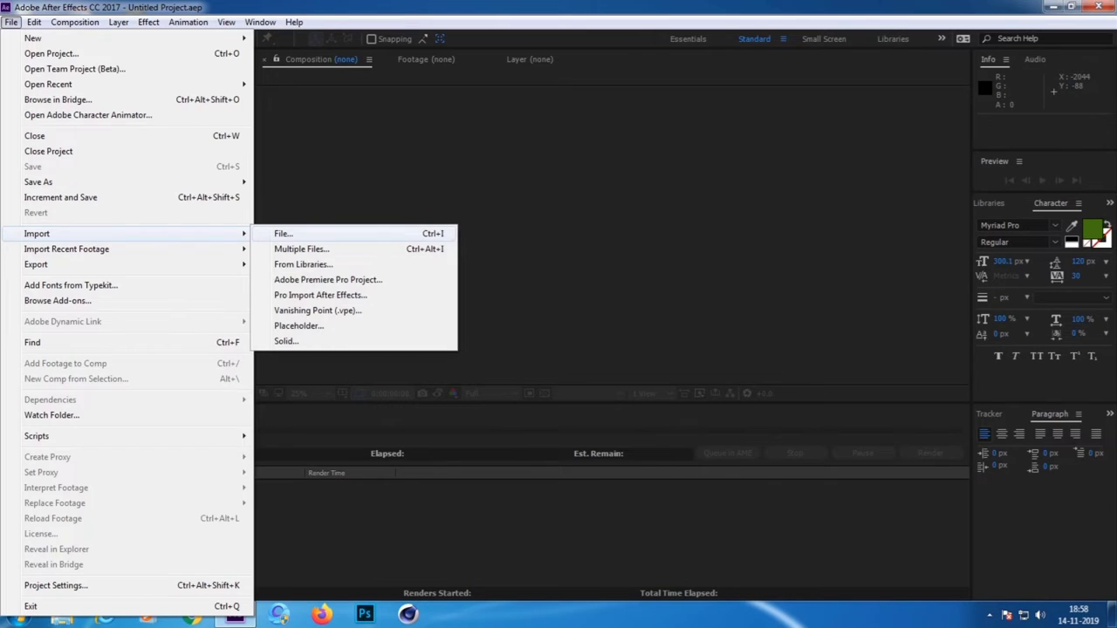
pyautogui.click(283, 234)
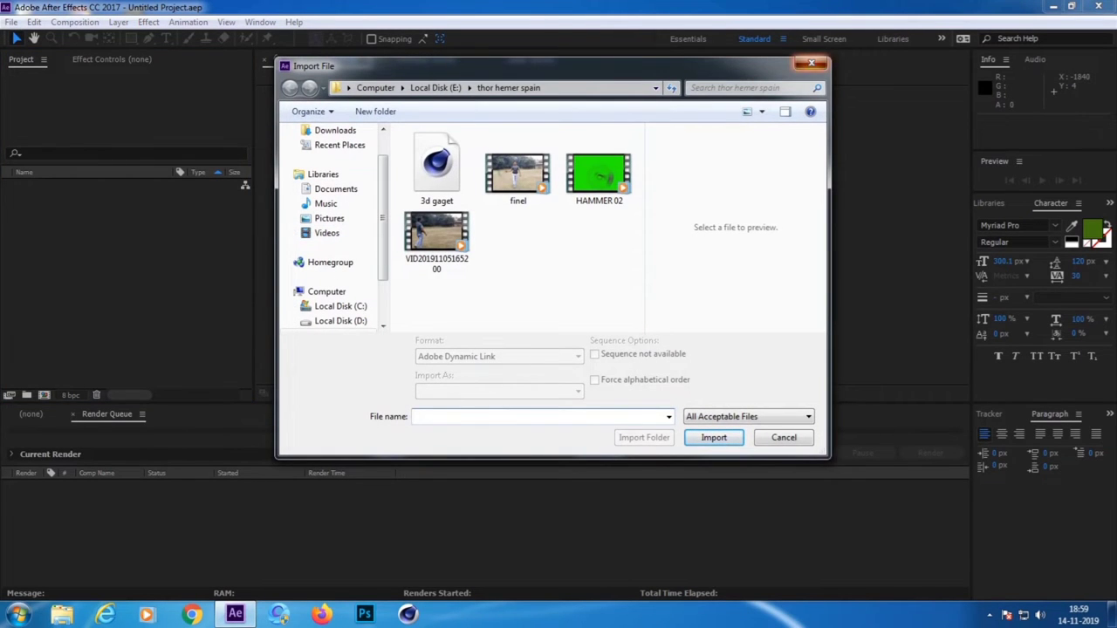
pyautogui.click(811, 62)
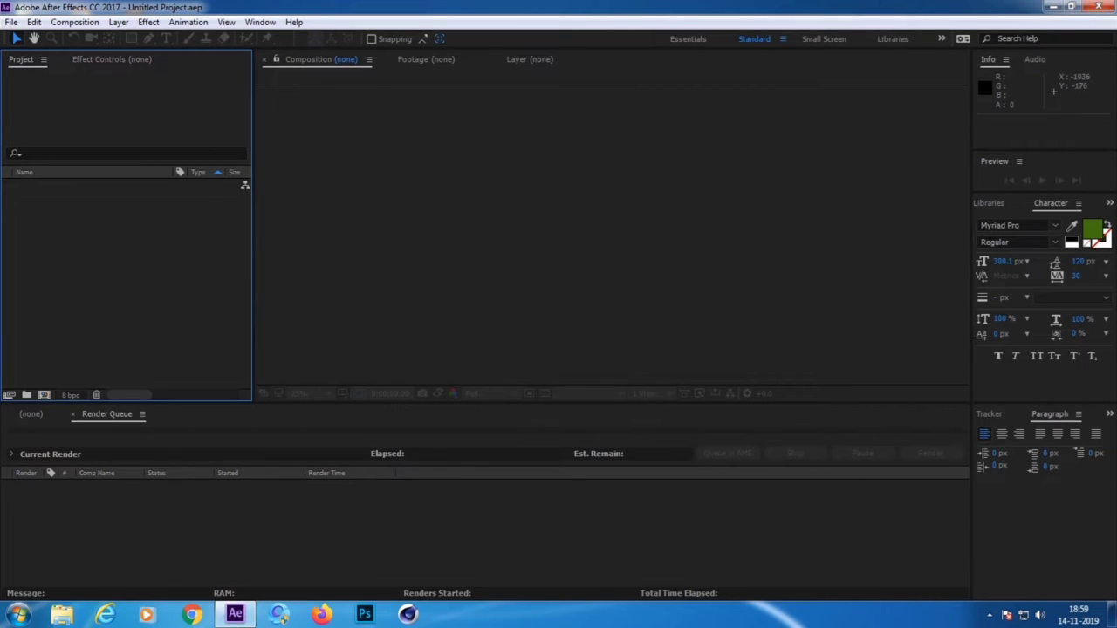
# Step: Reopen the import window with Ctrl+I and go to the temple run folder on Local Disk (E:)
pyautogui.hotkey('ctrl', 'i')
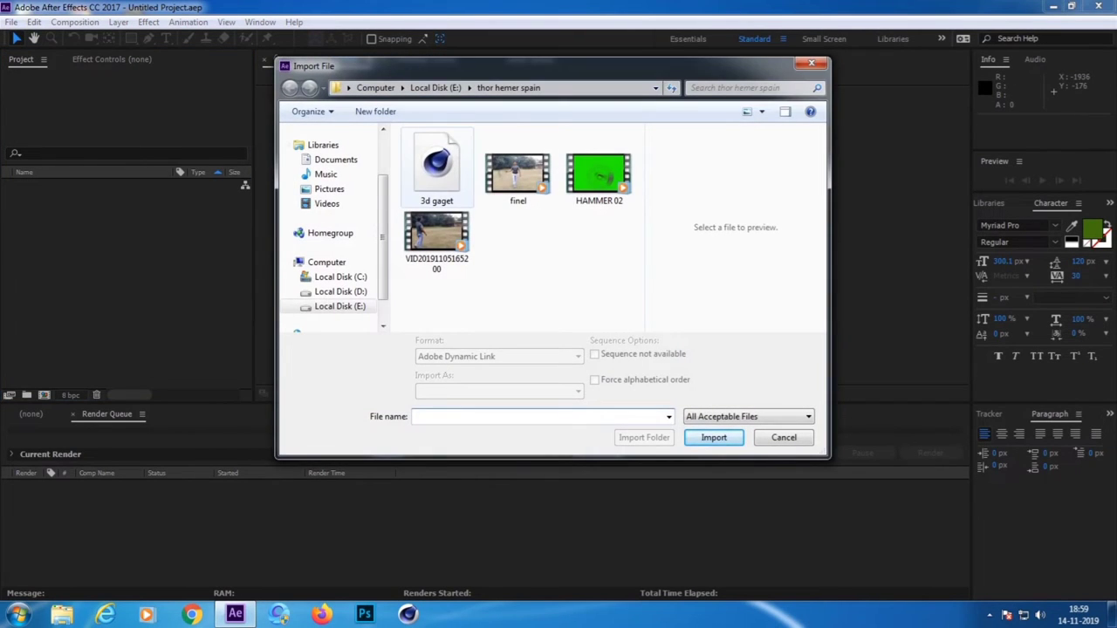
pyautogui.click(435, 87)
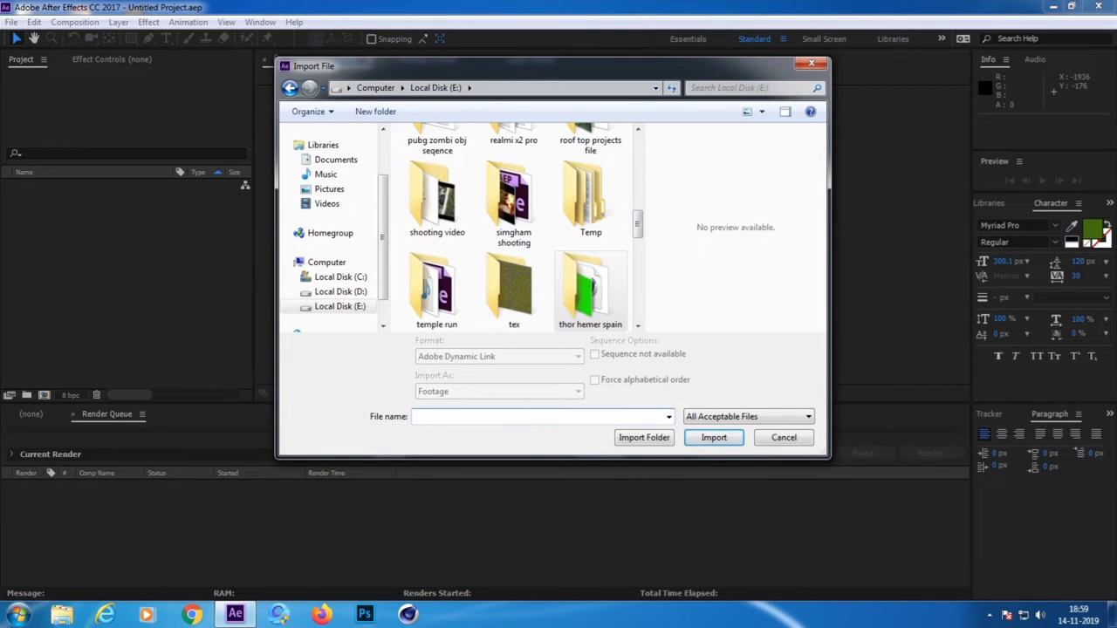
pyautogui.scroll(-10, 514, 226)
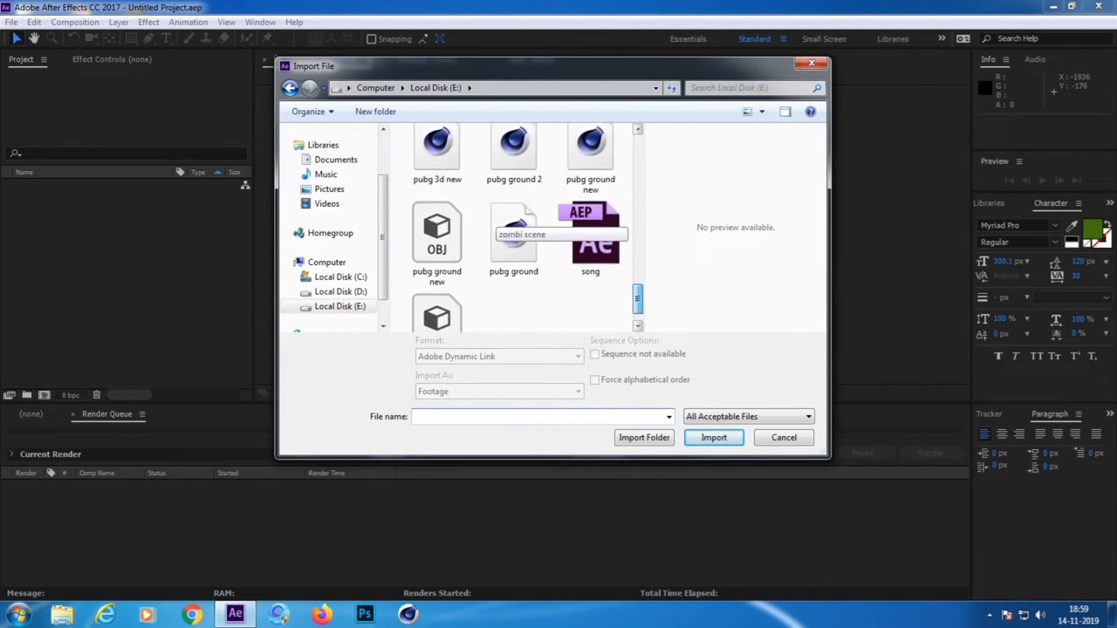
pyautogui.scroll(5, 514, 227)
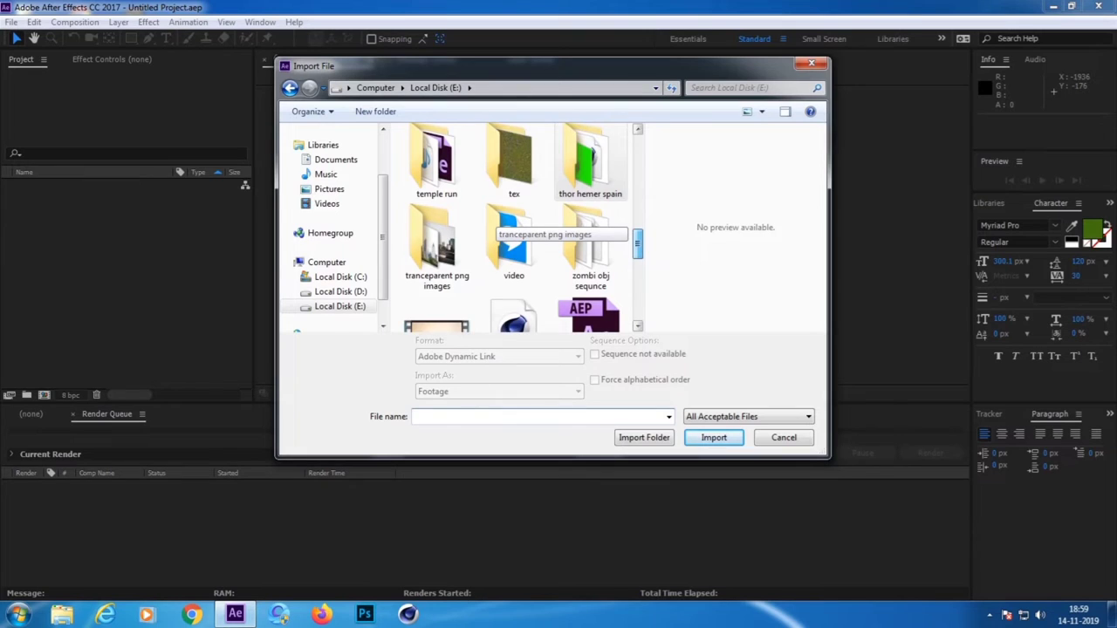
pyautogui.doubleClick(436, 161)
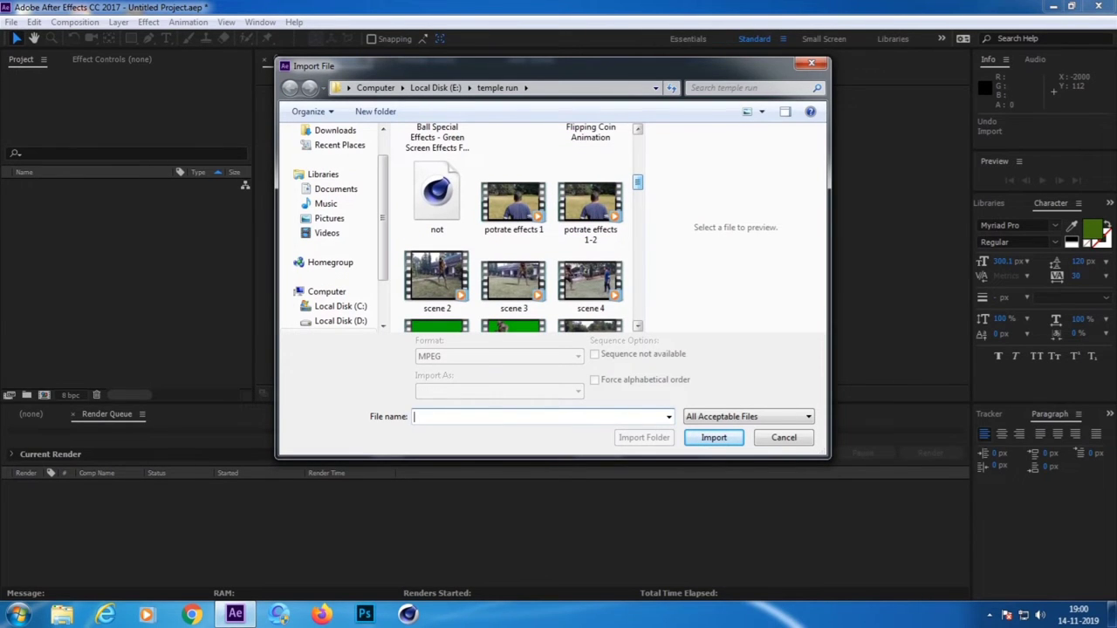
# Step: Import only VID20191019165753.mp4 from the temple run folder into the project
pyautogui.scroll(-2, 514, 227)
pyautogui.scroll(-1, 514, 227)
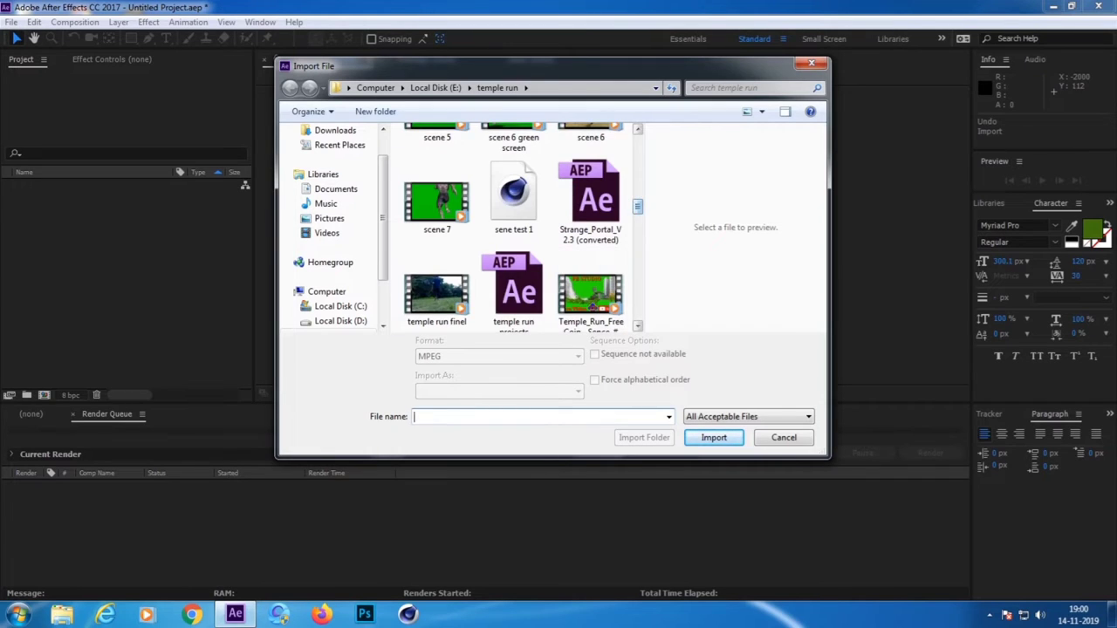
pyautogui.scroll(-3, 515, 227)
pyautogui.scroll(-1, 514, 227)
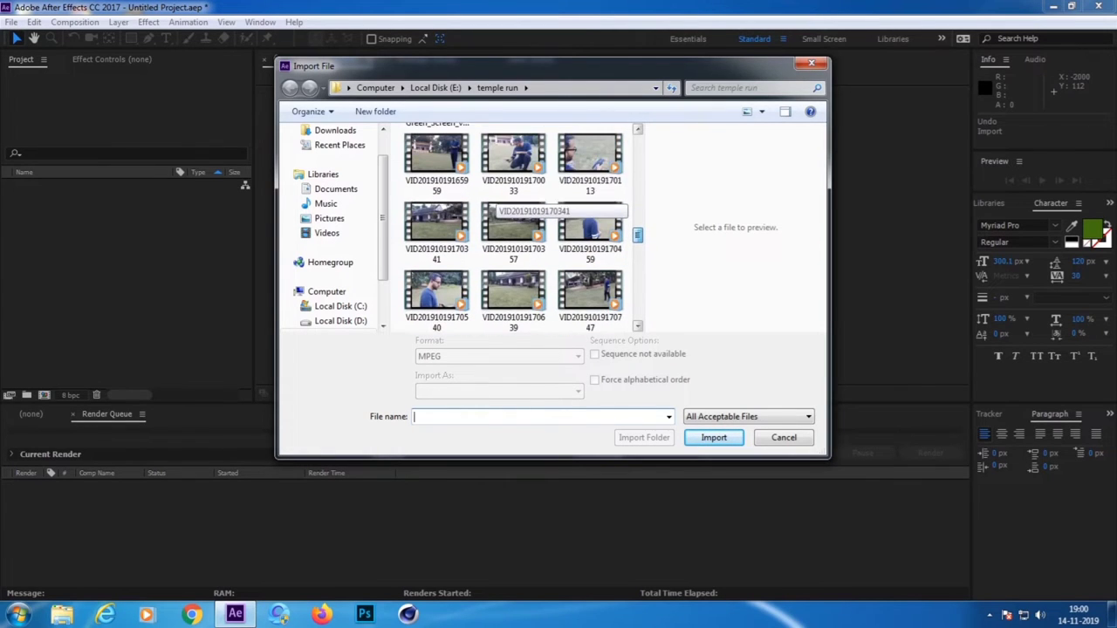
pyautogui.scroll(1, 523, 227)
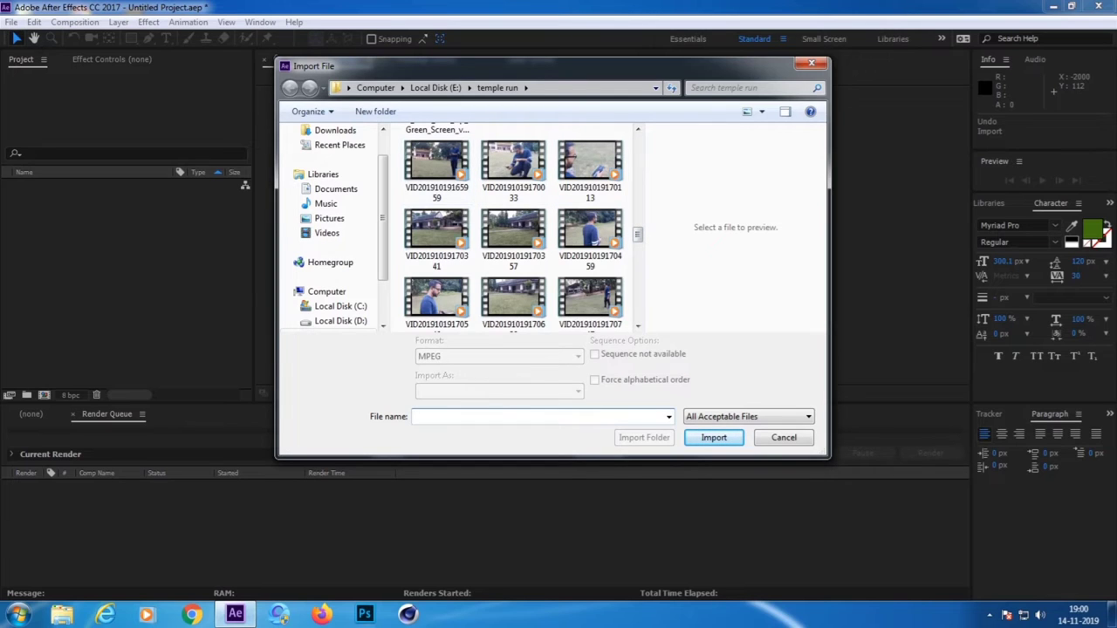
pyautogui.moveTo(394, 135); pyautogui.dragTo(629, 330)
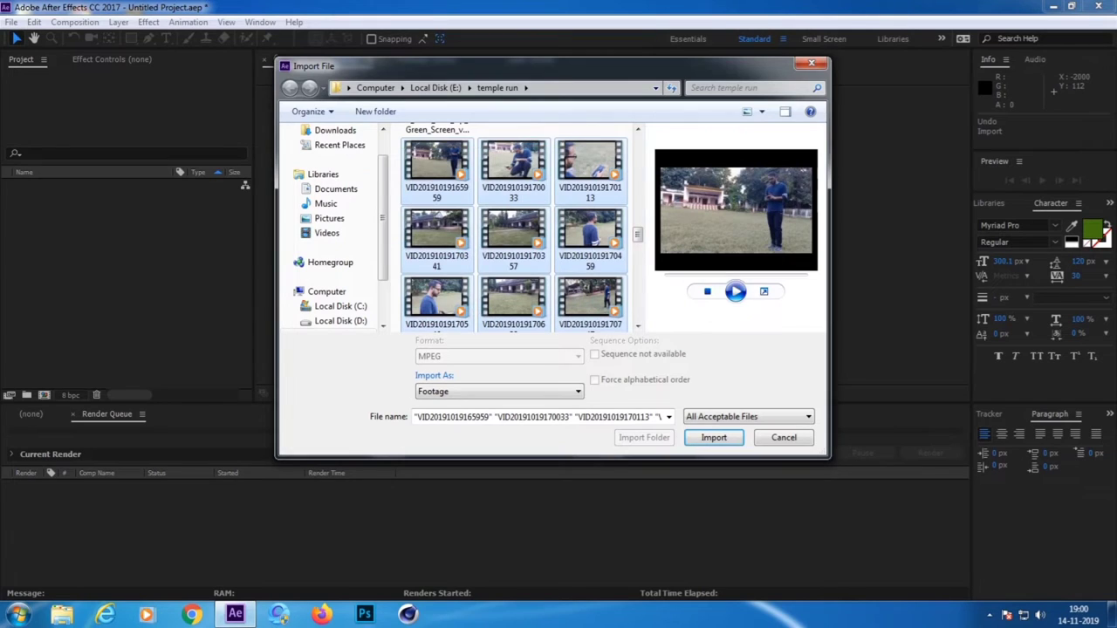
pyautogui.scroll(2, 497, 220)
pyautogui.click(590, 214)
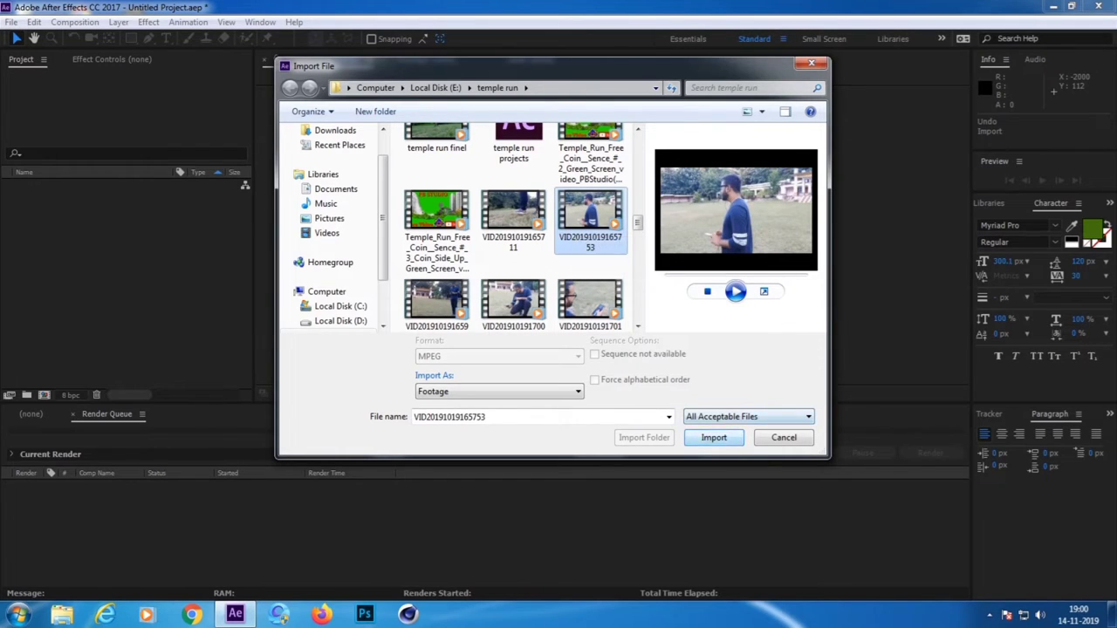
pyautogui.press('Return')
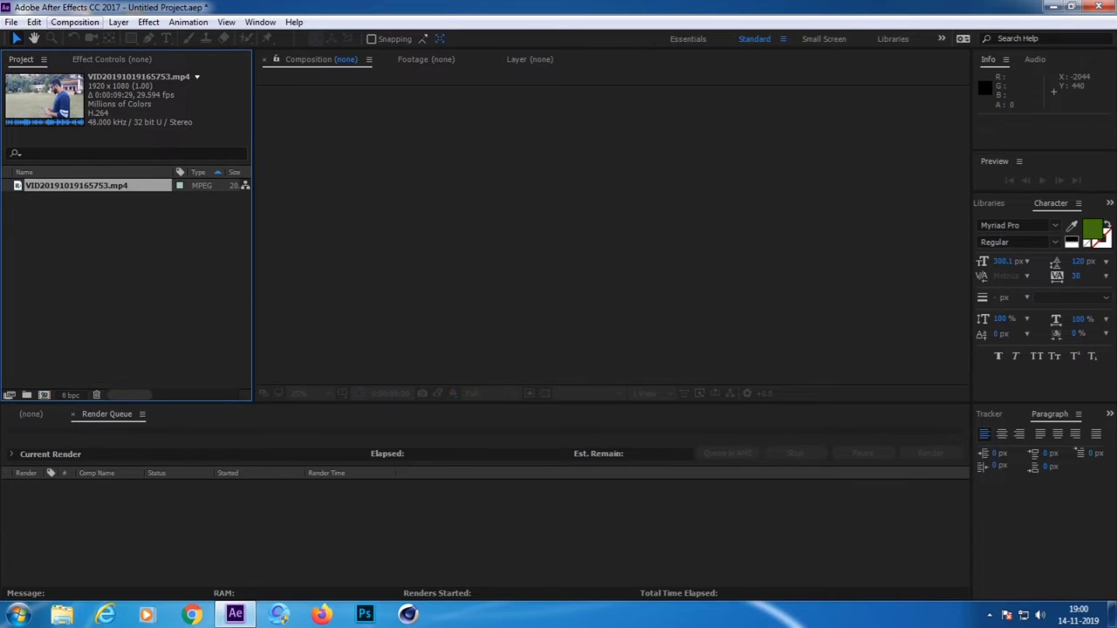
pyautogui.click(74, 21)
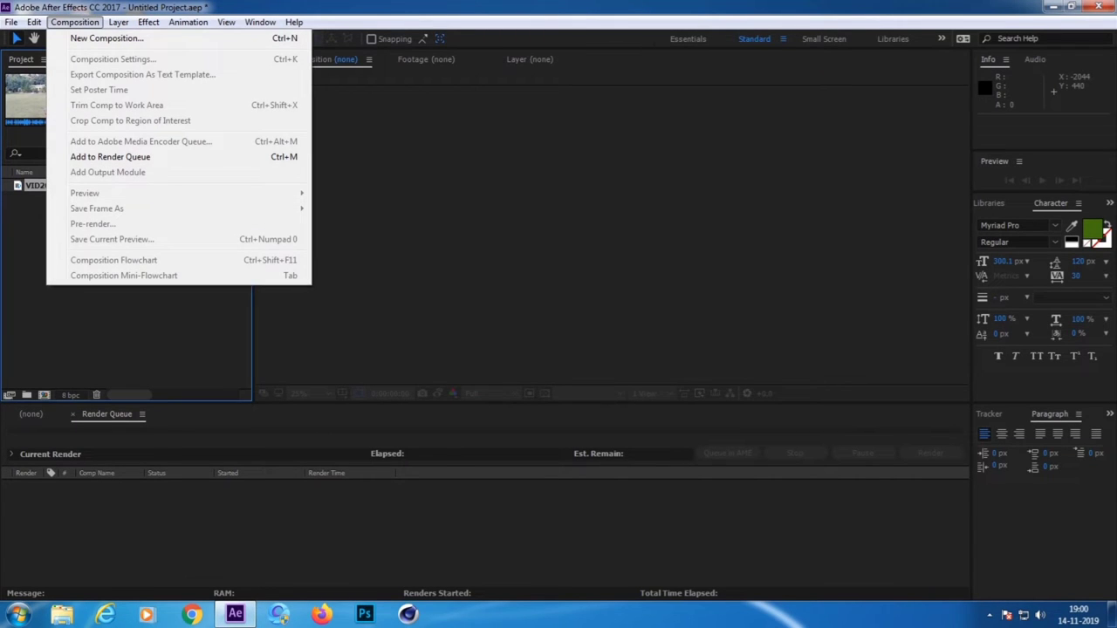
pyautogui.click(106, 37)
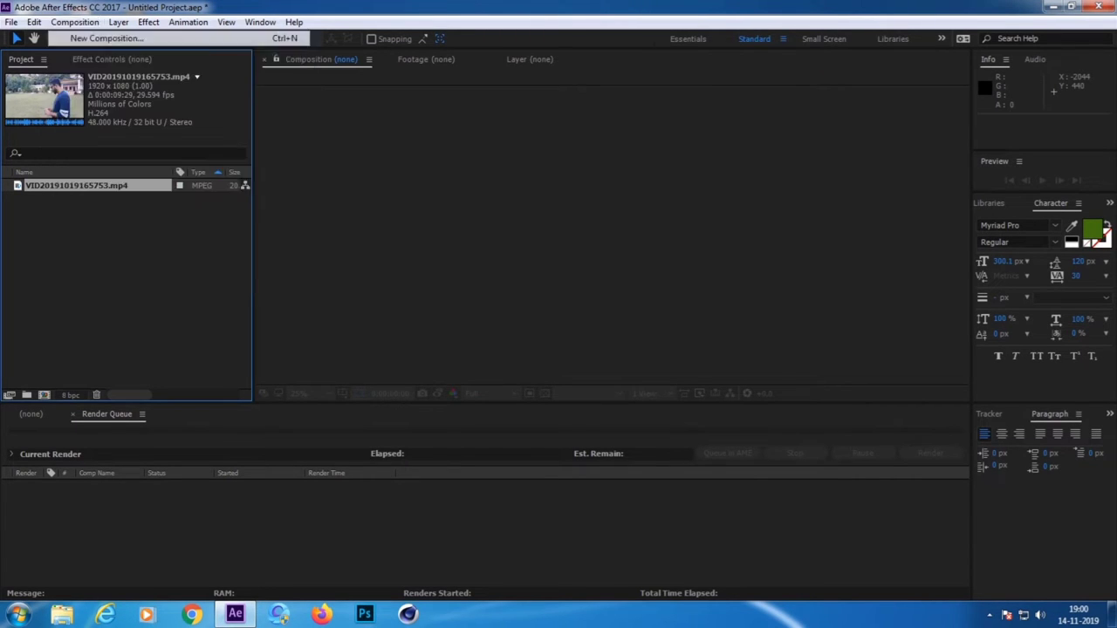
pyautogui.moveTo(958, 123); pyautogui.dragTo(613, 77)
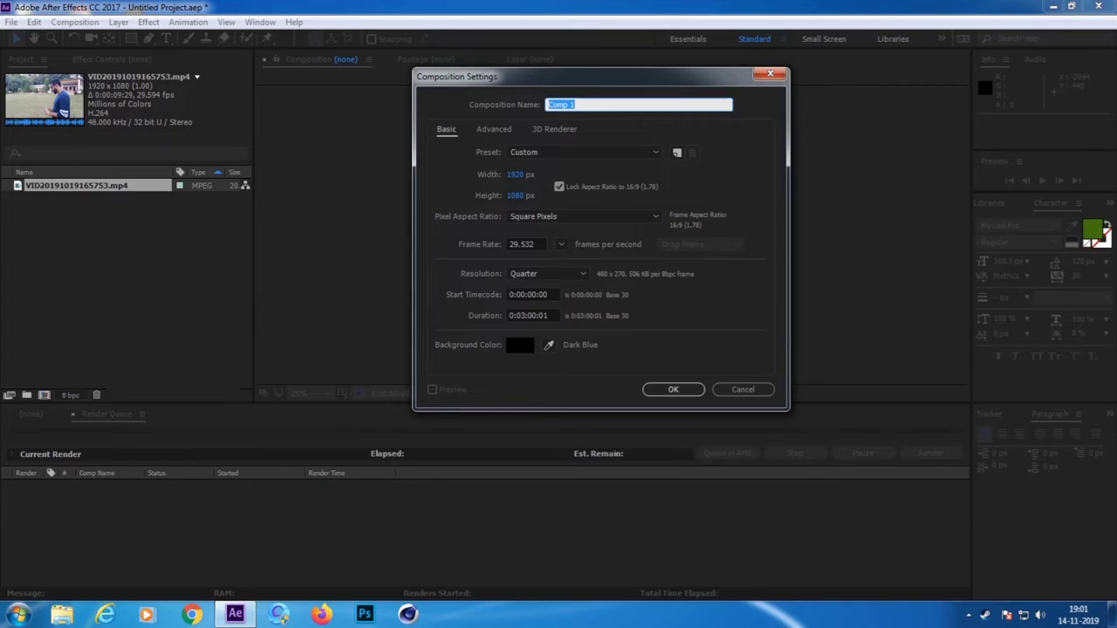
pyautogui.press('Return')
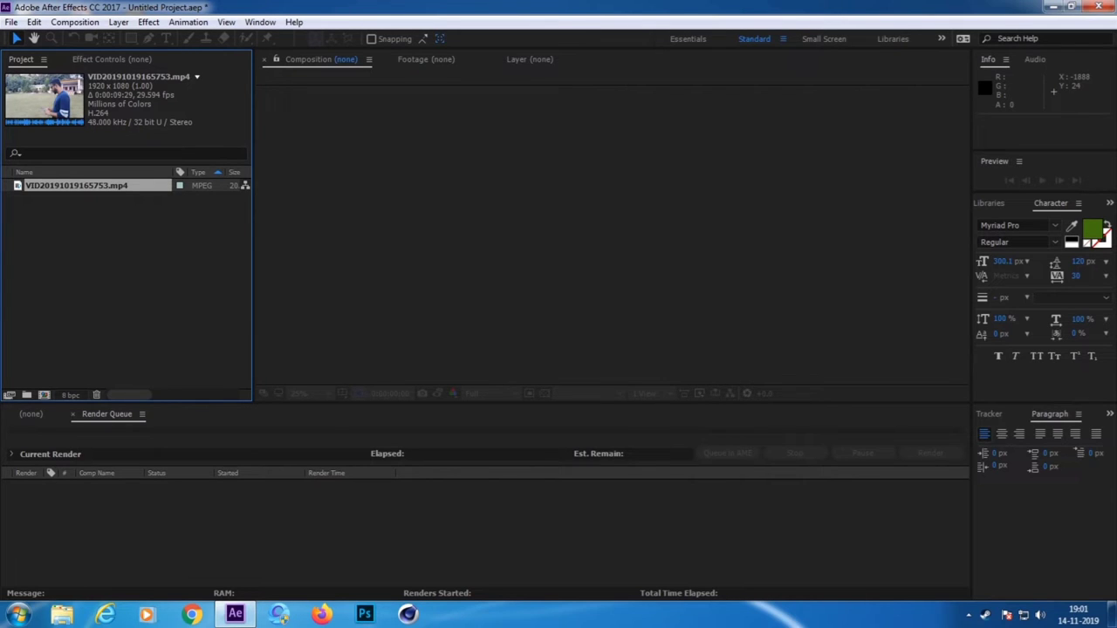
pyautogui.click(76, 185)
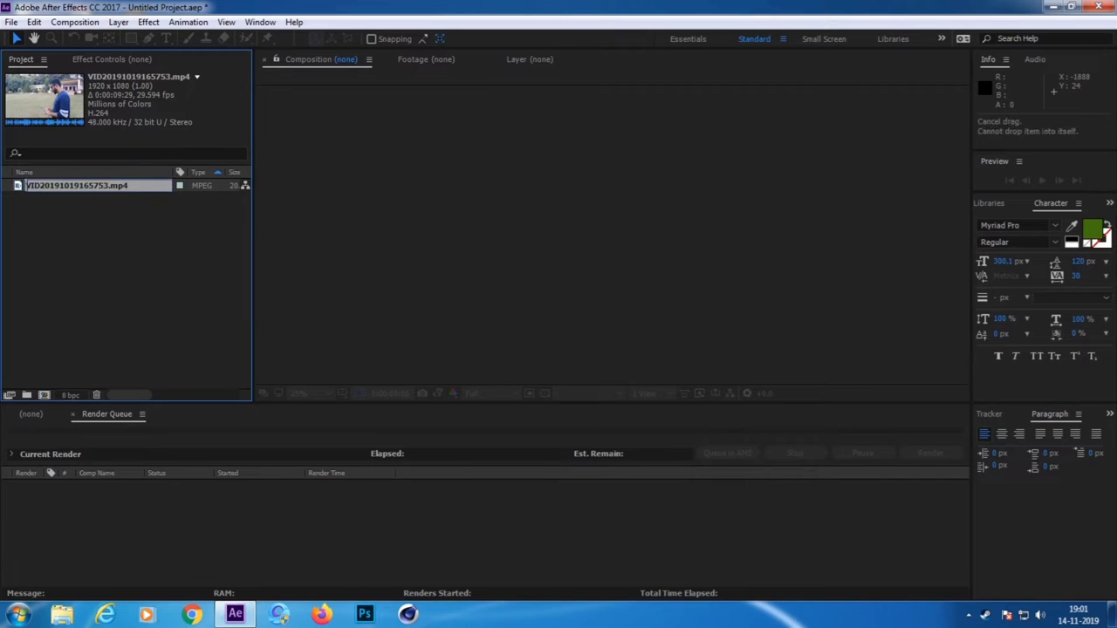
pyautogui.moveTo(77, 186); pyautogui.dragTo(44, 395)
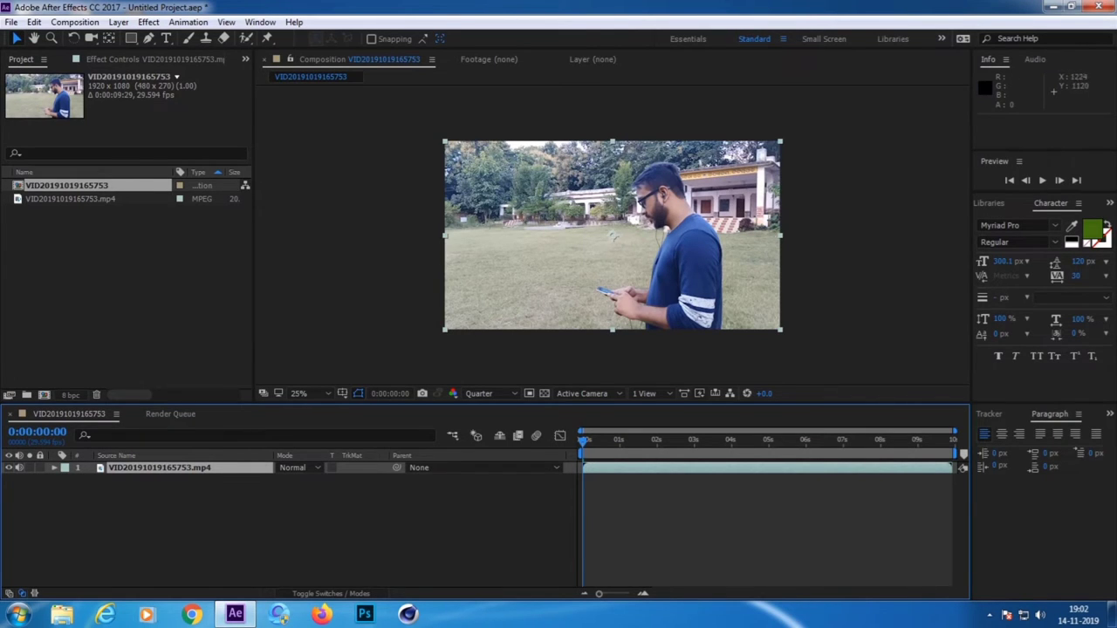
pyautogui.moveTo(583, 439); pyautogui.dragTo(929, 439)
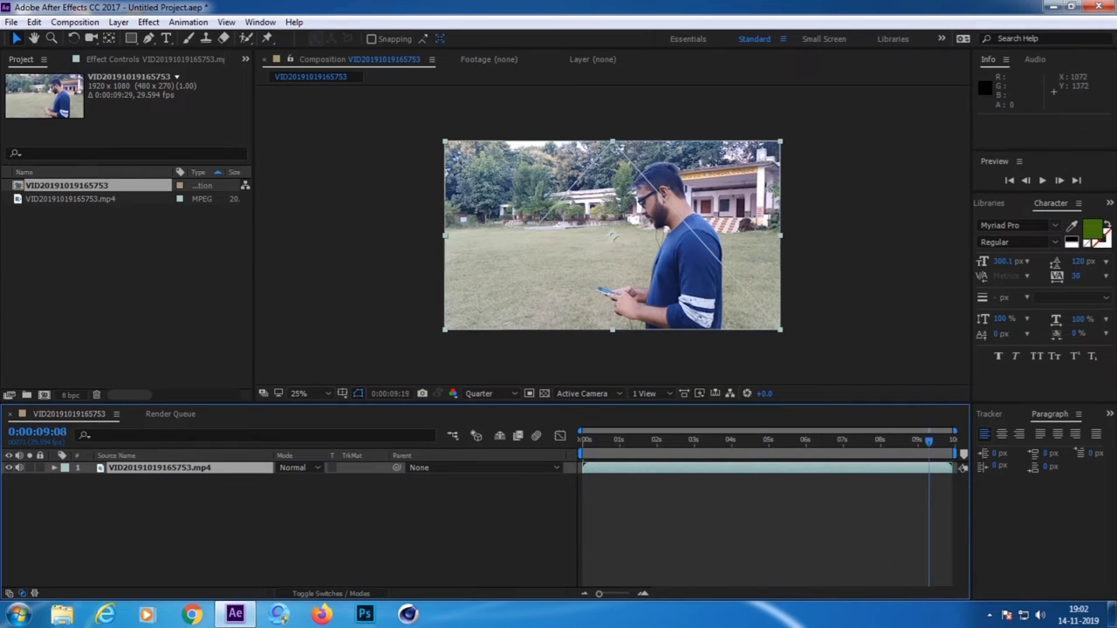
pyautogui.press('space')
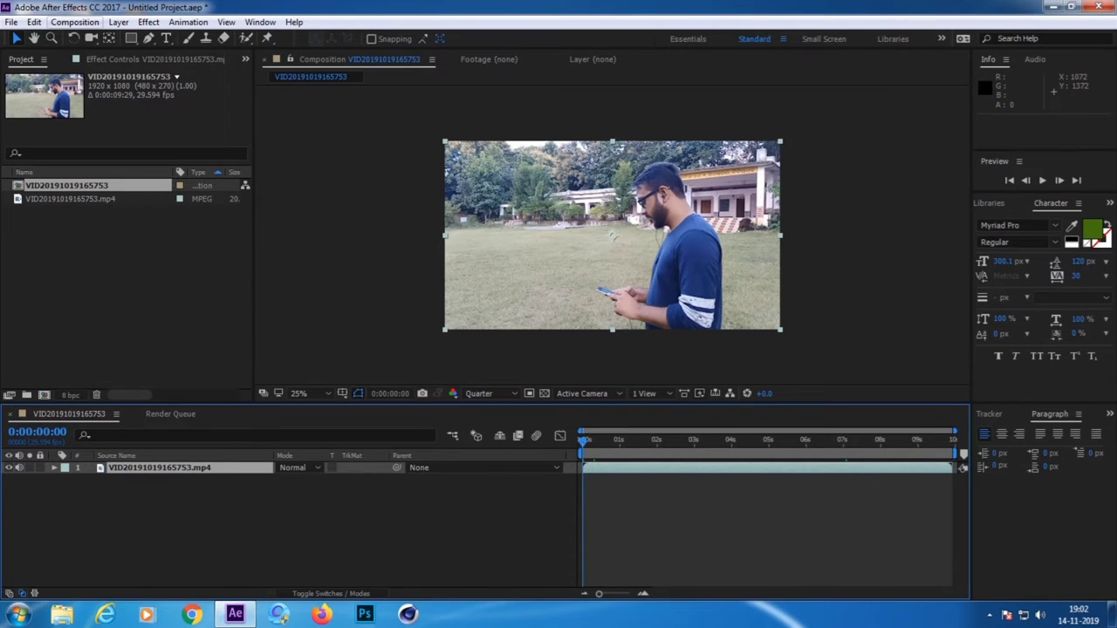
pyautogui.click(74, 22)
pyautogui.click(113, 59)
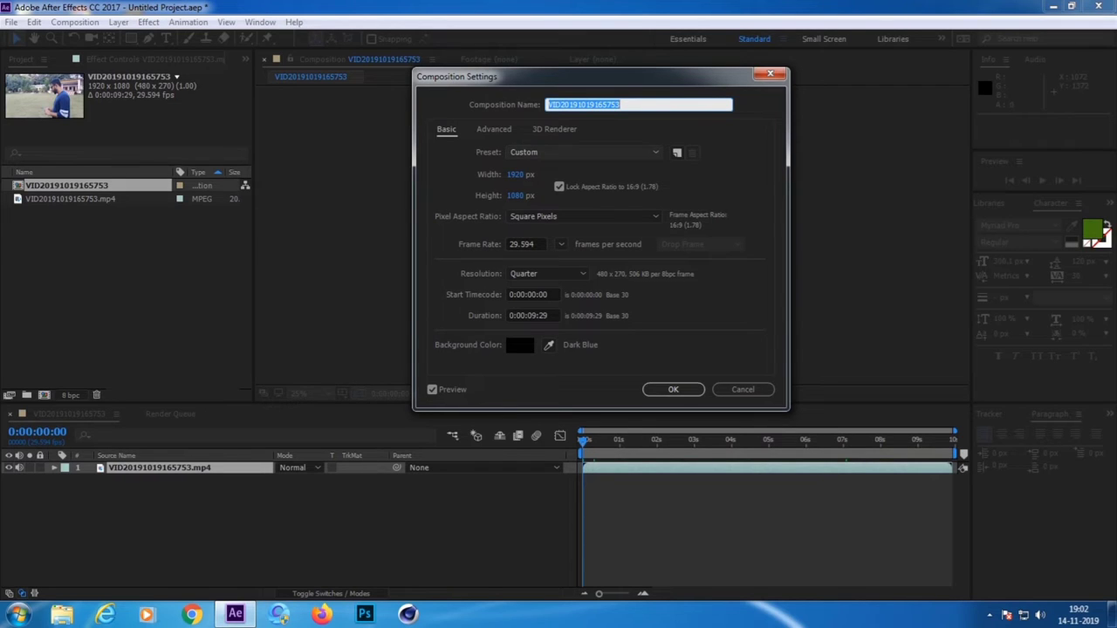
# Step: Check the composition Preset list, keep Custom, and close the settings unchanged
pyautogui.click(583, 152)
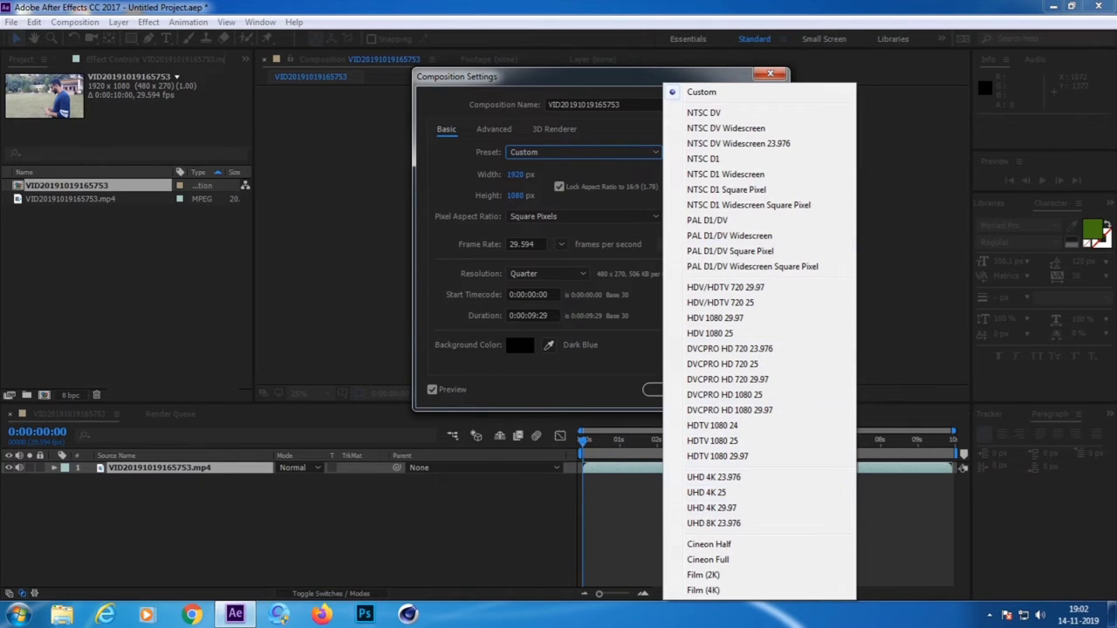
pyautogui.press('Escape')
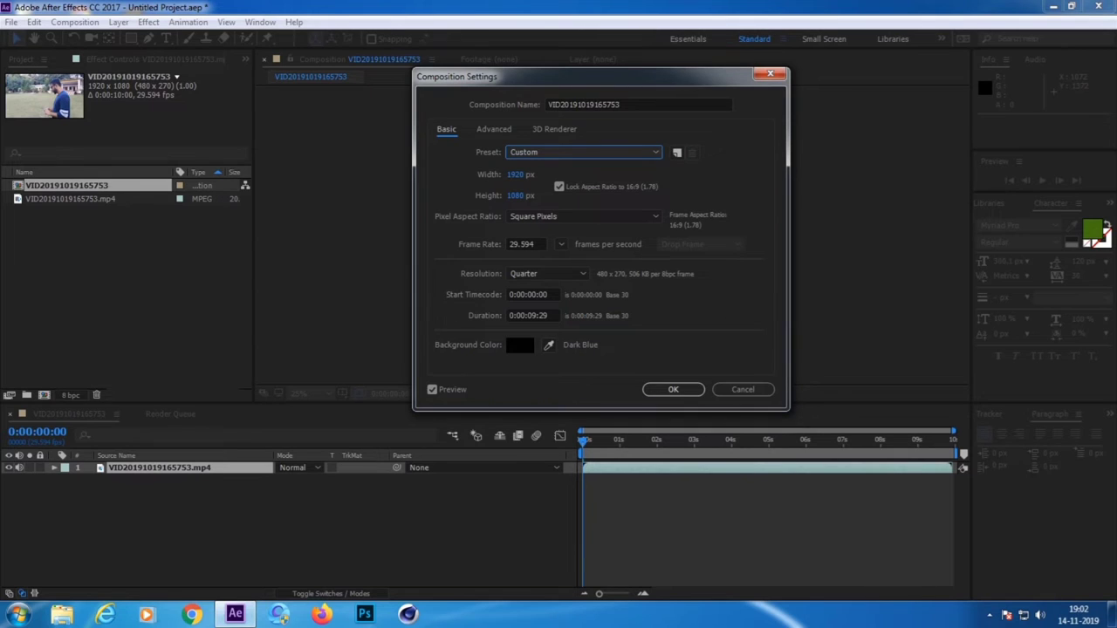
pyautogui.click(771, 73)
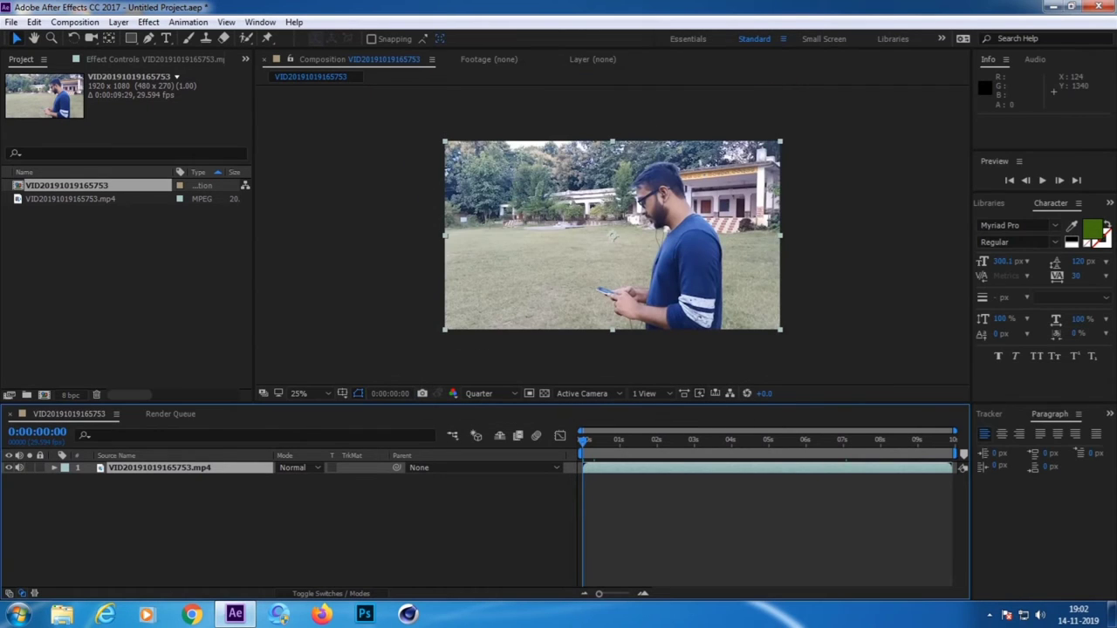
# Step: Deselect the clip layer and set the viewer magnification to Fit up to 100%
pyautogui.click(569, 454)
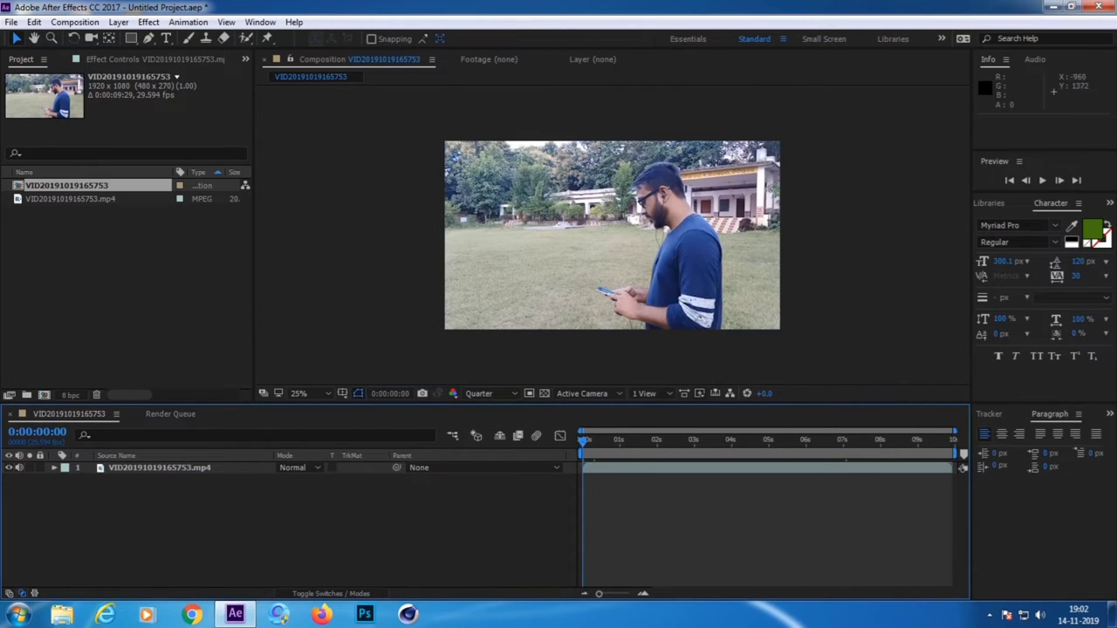
pyautogui.click(301, 393)
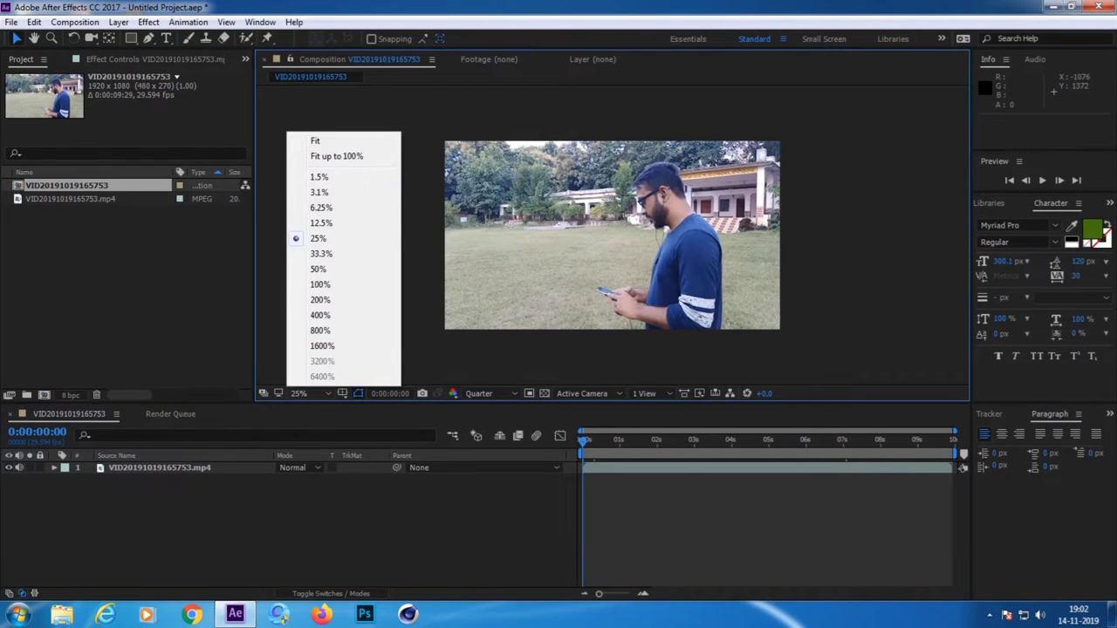
pyautogui.click(336, 156)
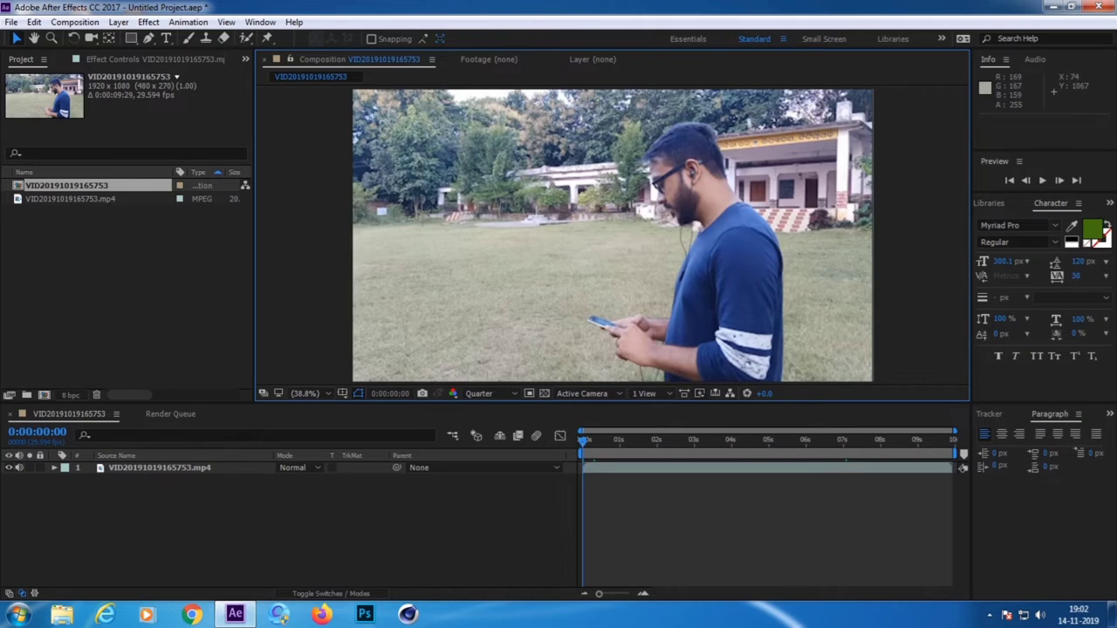
# Step: Preview the clip, stopping at 0:00:01:22, and select the clip layer
pyautogui.press('space')
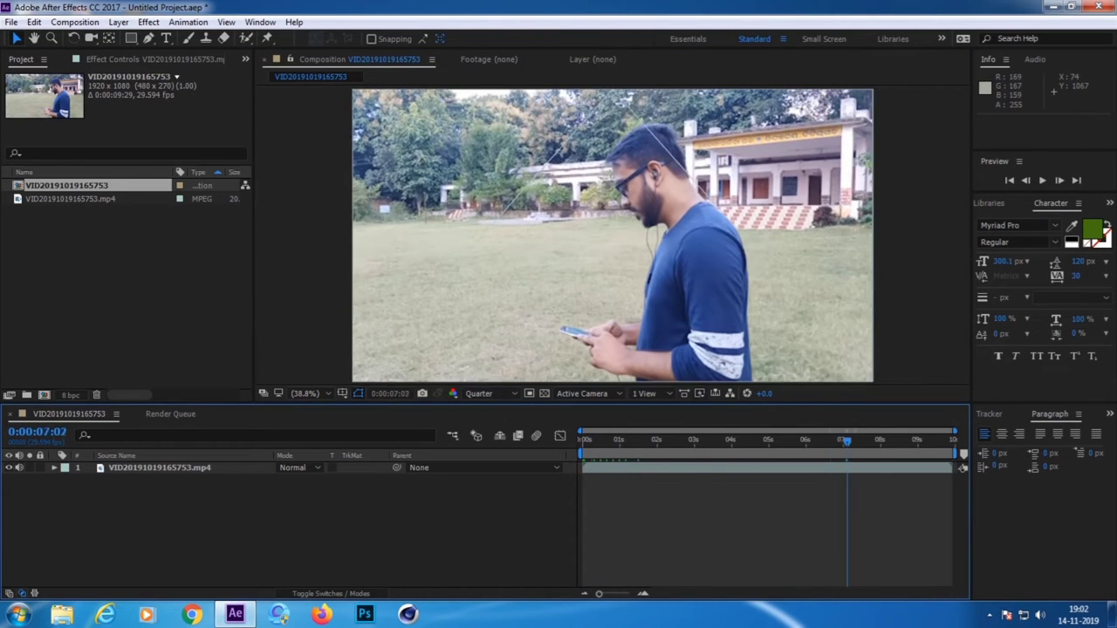
pyautogui.press('space')
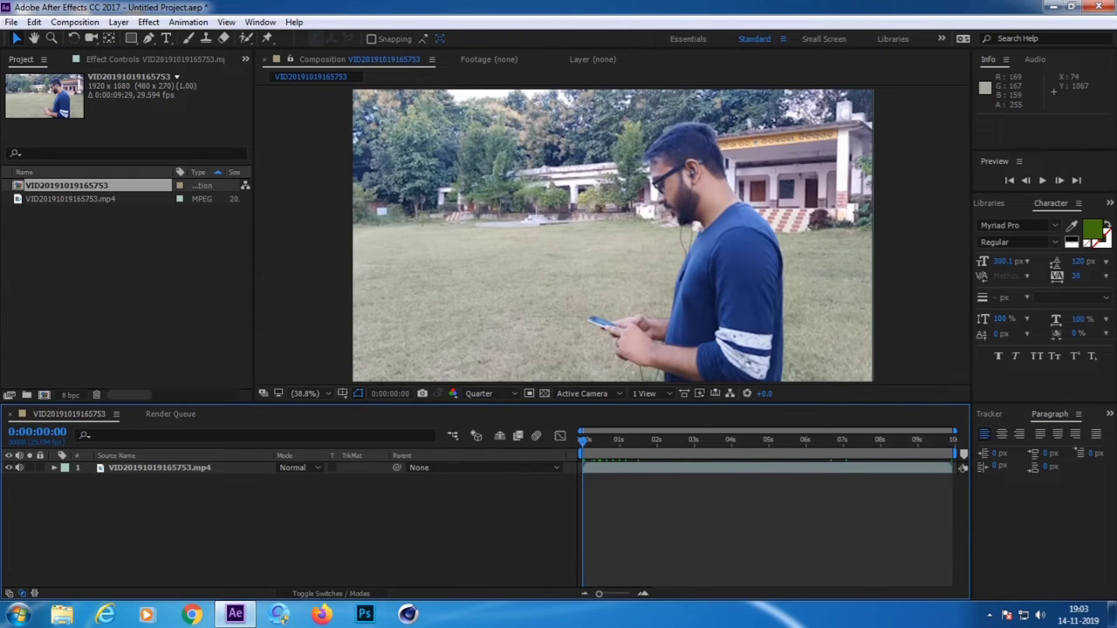
pyautogui.press('space')
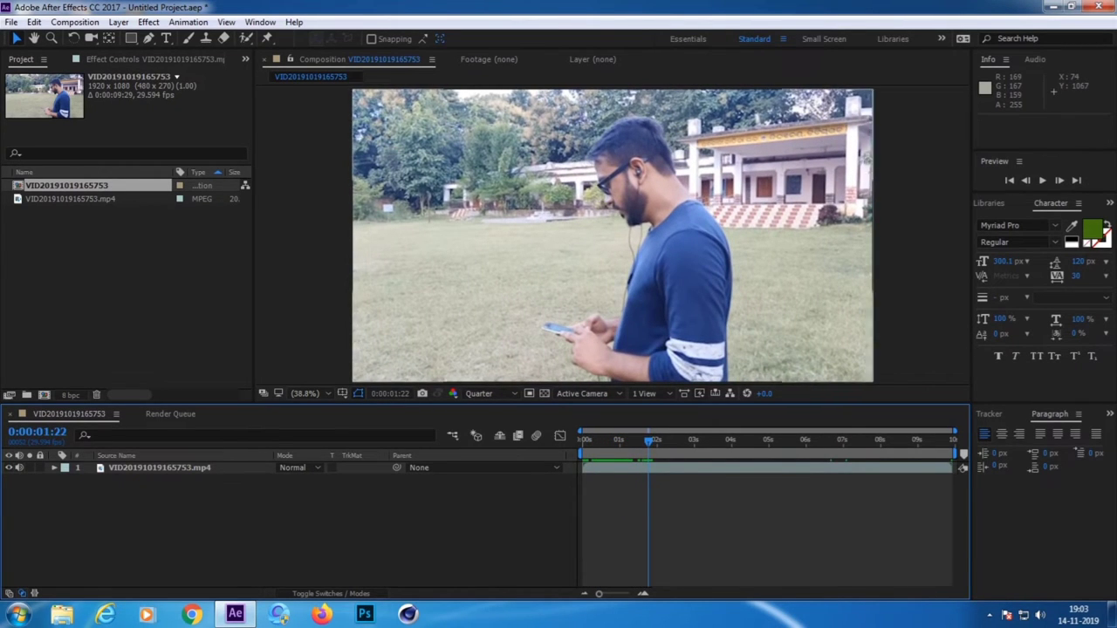
pyautogui.click(160, 468)
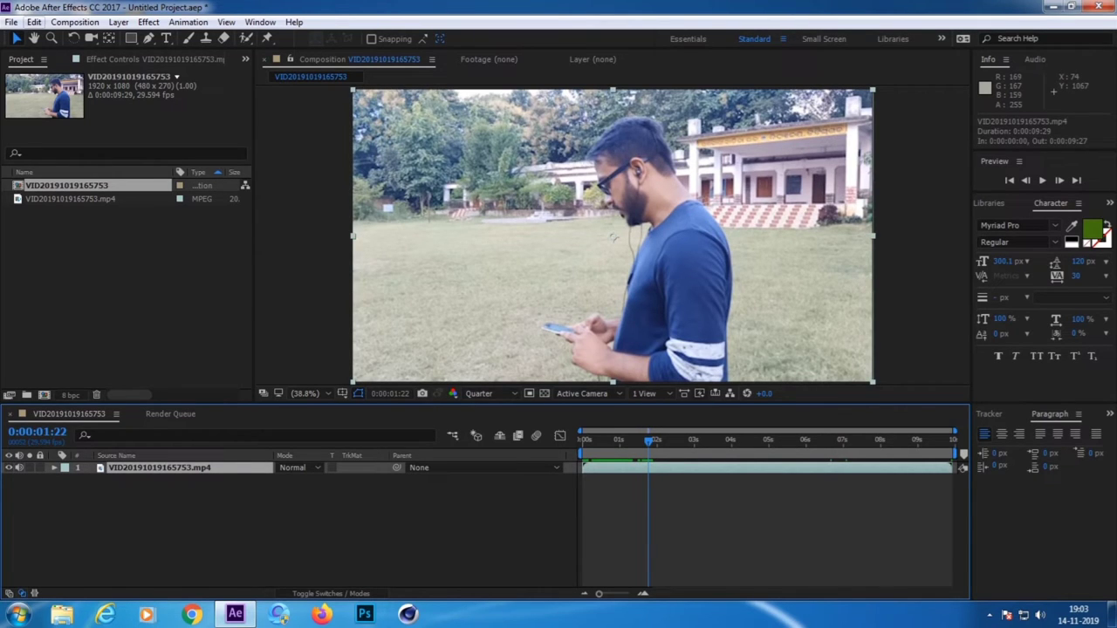
pyautogui.click(34, 22)
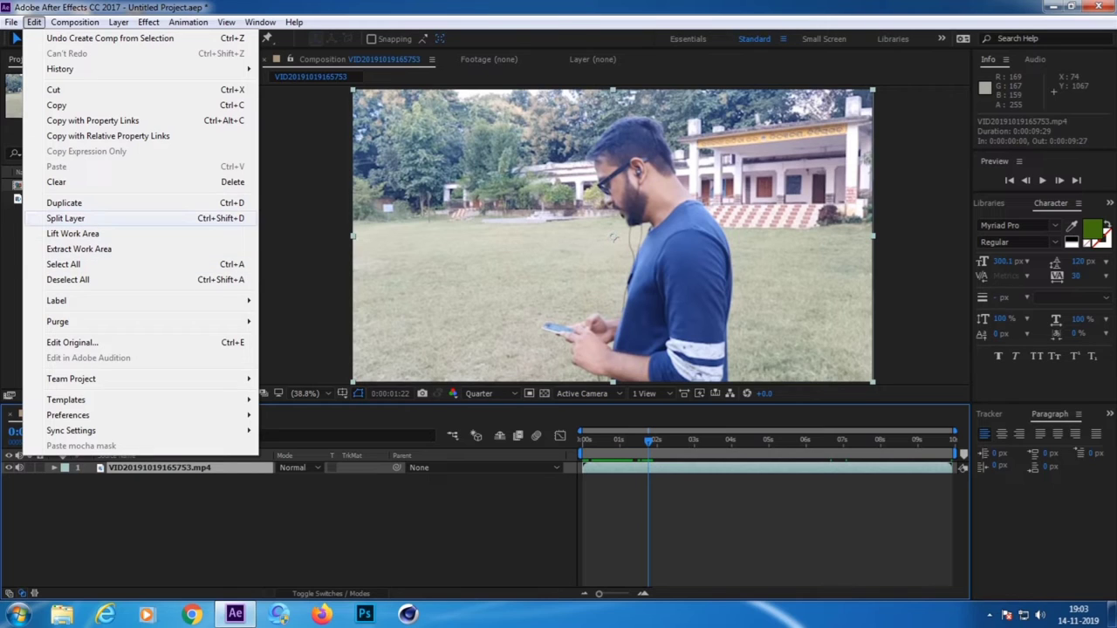
# Step: Split the clip layer at 0:00:01:22 with Ctrl+Shift+D
pyautogui.click(66, 218)
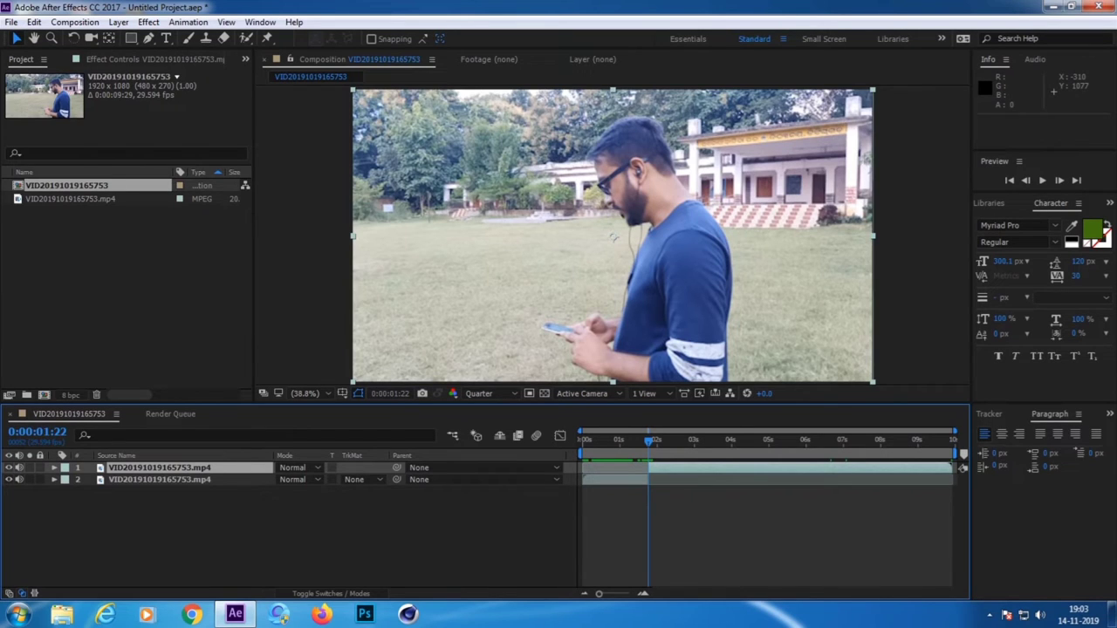
pyautogui.hotkey('ctrl', 'z')
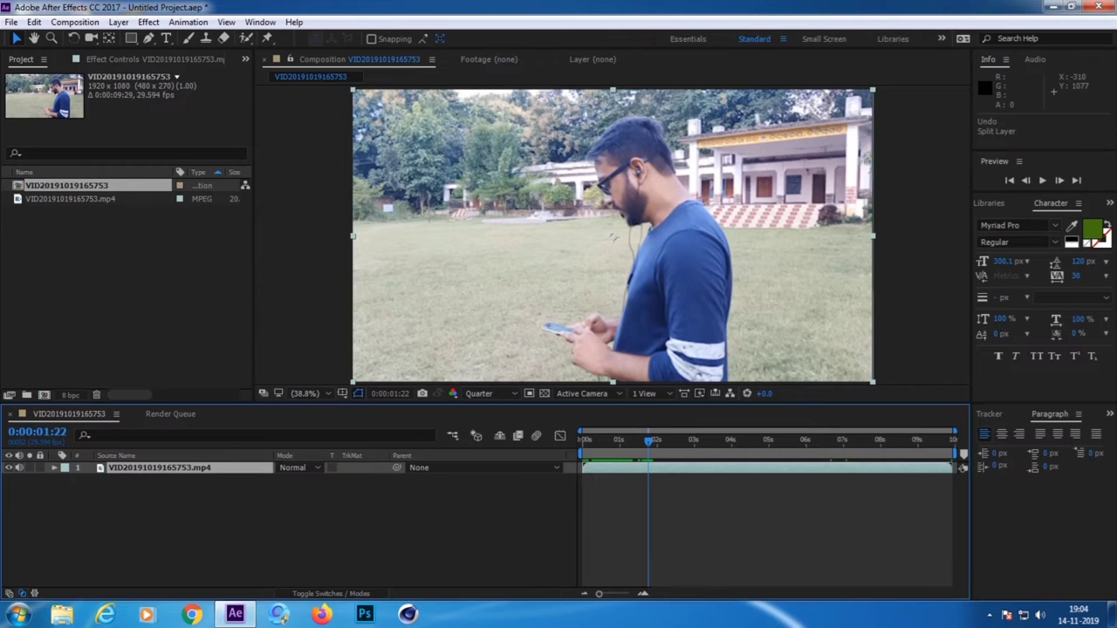
pyautogui.click(329, 379)
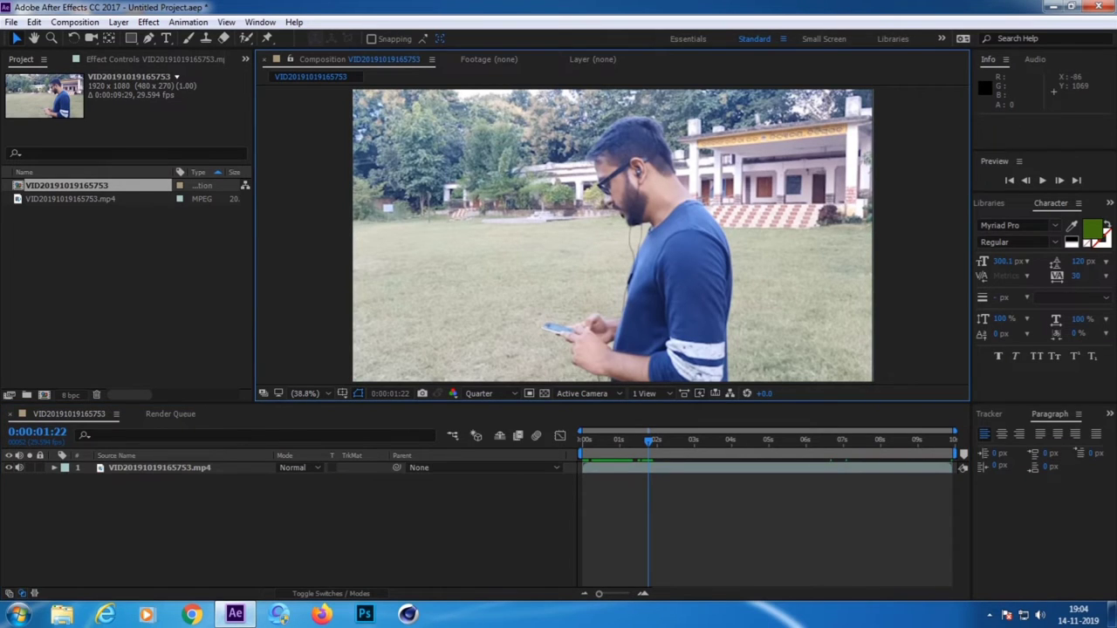
pyautogui.hotkey('ctrl', 'shift', 'd')
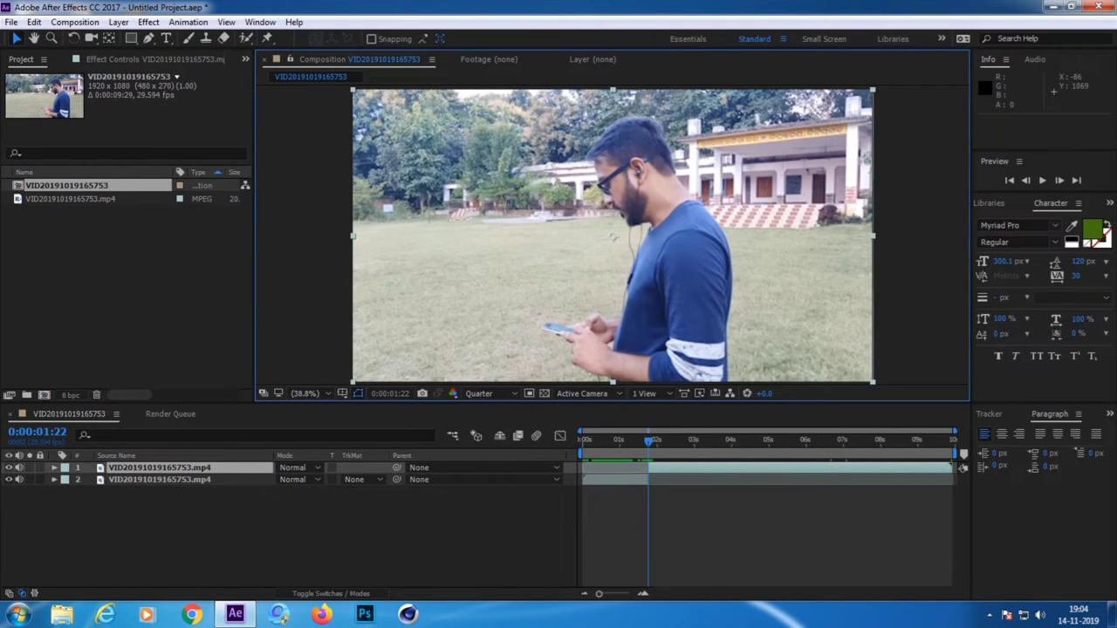
# Step: Delete the earlier split piece (layer 2) and return to the composition start
pyautogui.click(159, 479)
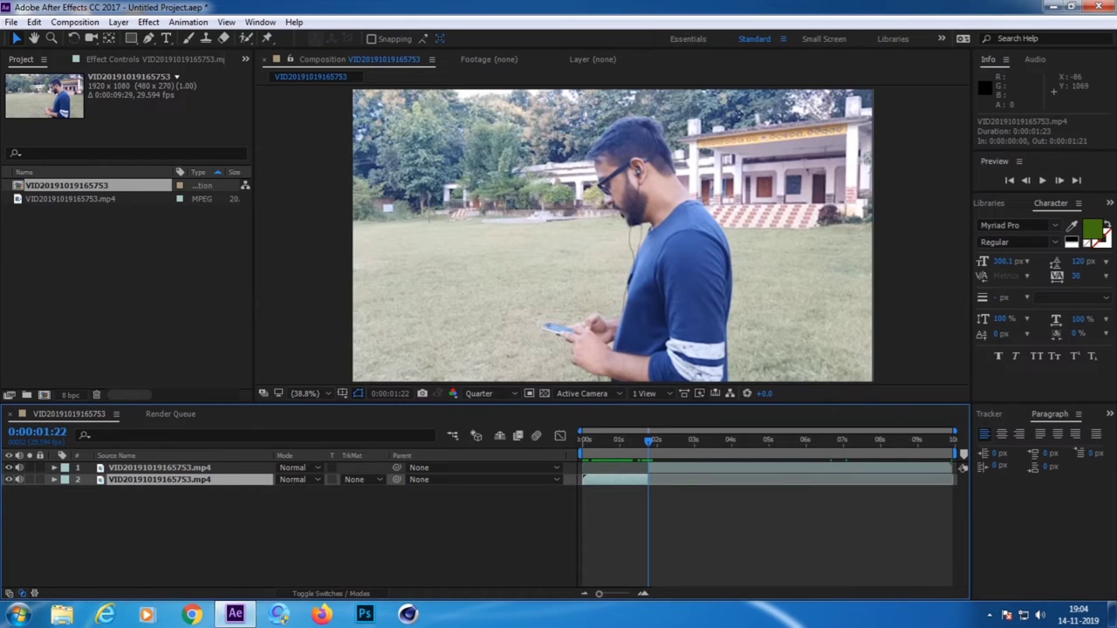
pyautogui.press('Delete')
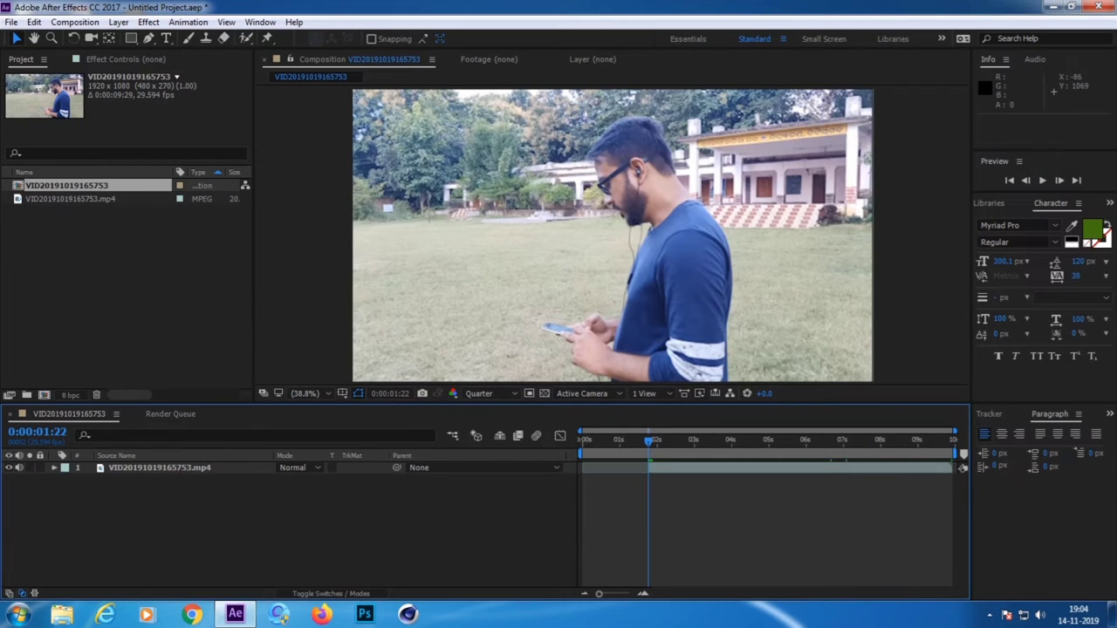
pyautogui.press('Home')
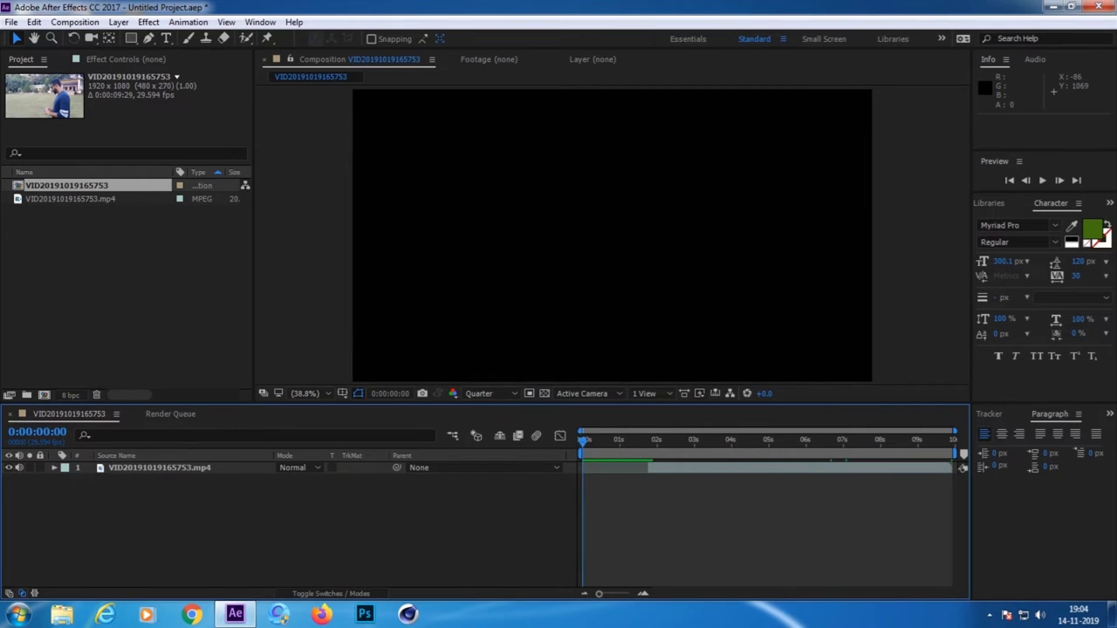
# Step: Slide the remaining clip layer earlier, nudging with Alt+Page Up, until it starts at 0:00:00:00
pyautogui.click(159, 468)
pyautogui.moveTo(785, 468); pyautogui.dragTo(763, 468)
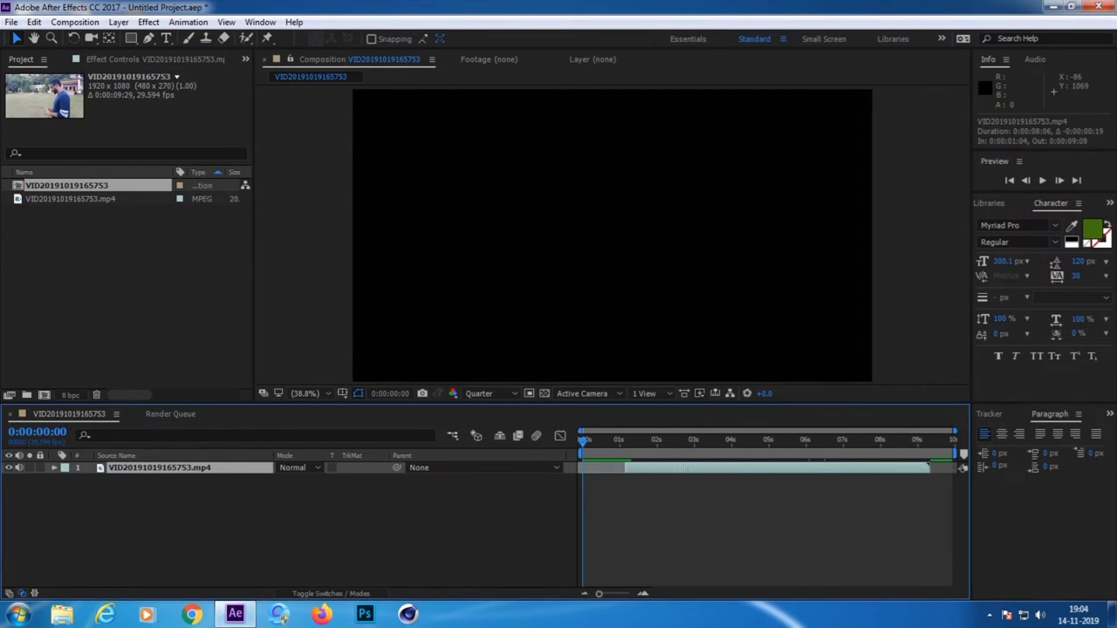
pyautogui.hotkey('alt', 'pageup')
pyautogui.hotkey('alt', 'pageup')
pyautogui.hotkey('alt', 'pageup')
pyautogui.hotkey('alt', 'pageup')
pyautogui.hotkey('alt', 'pageup')
pyautogui.hotkey('alt', 'pageup')
pyautogui.hotkey('alt', 'pageup')
pyautogui.hotkey('alt', 'pageup')
pyautogui.hotkey('alt', 'pageup')
pyautogui.hotkey('alt', 'pageup')
pyautogui.hotkey('alt', 'pageup')
pyautogui.hotkey('alt', 'pageup')
pyautogui.hotkey('alt', 'pageup')
pyautogui.hotkey('alt', 'pageup')
pyautogui.hotkey('alt', 'pageup')
pyautogui.hotkey('alt', 'pageup')
pyautogui.hotkey('alt', 'pageup')
pyautogui.hotkey('alt', 'pageup')
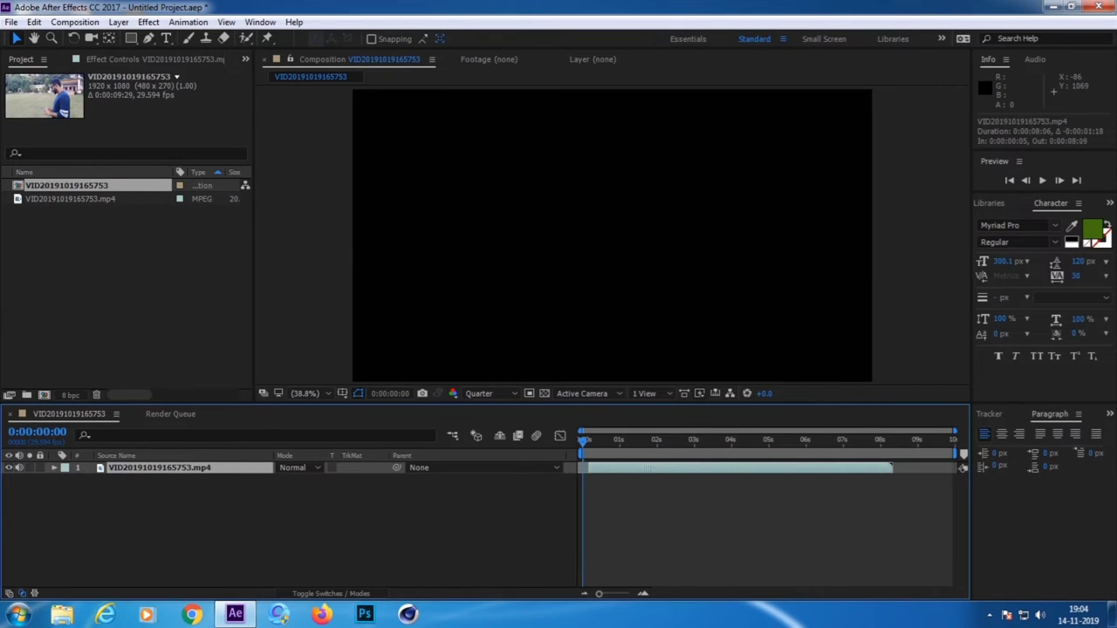
pyautogui.hotkey('alt', 'pageup')
pyautogui.hotkey('alt', 'pageup')
pyautogui.hotkey('alt', 'pageup')
pyautogui.hotkey('alt', 'pageup')
pyautogui.hotkey('alt', 'pageup')
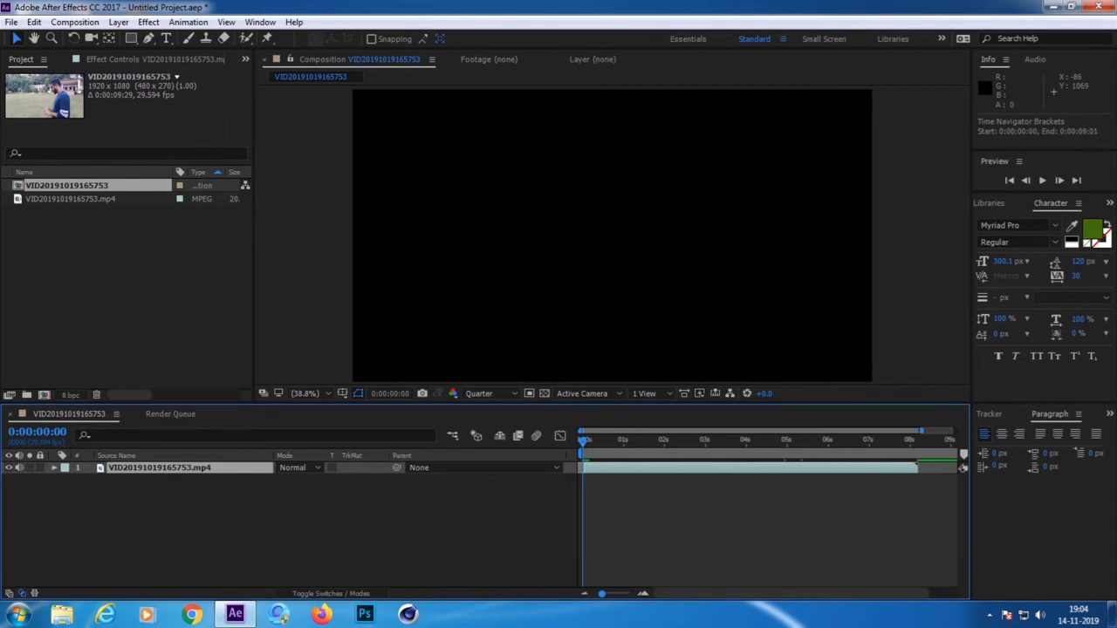
pyautogui.moveTo(954, 432)
pyautogui.mouseDown()
pyautogui.moveTo(822, 431)
pyautogui.moveTo(855, 431)
pyautogui.mouseUp()
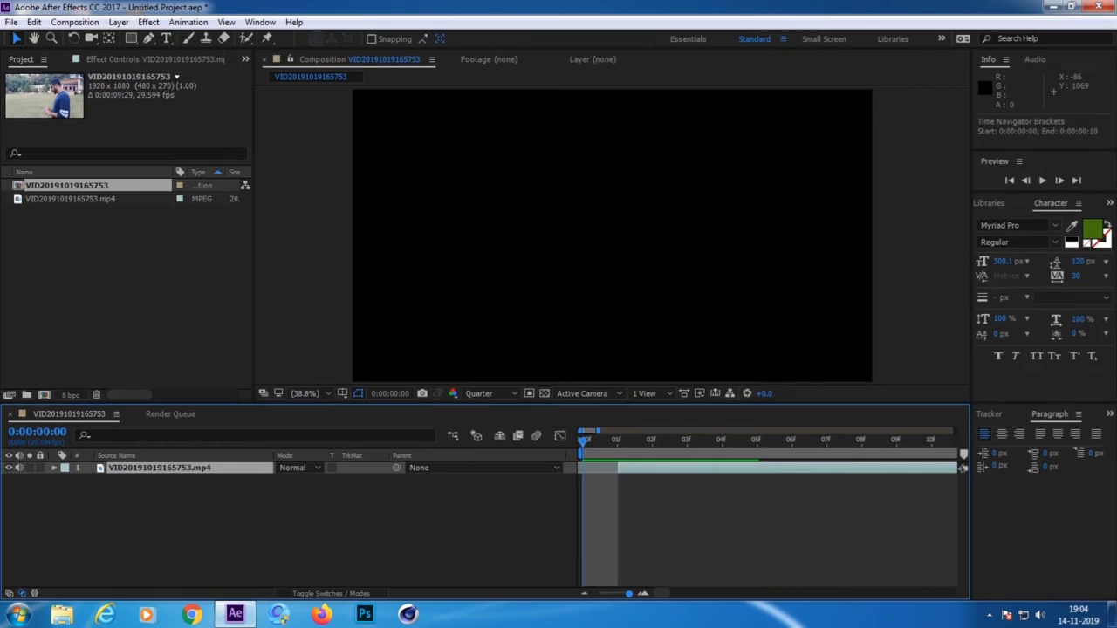
pyautogui.moveTo(854, 431); pyautogui.dragTo(597, 431)
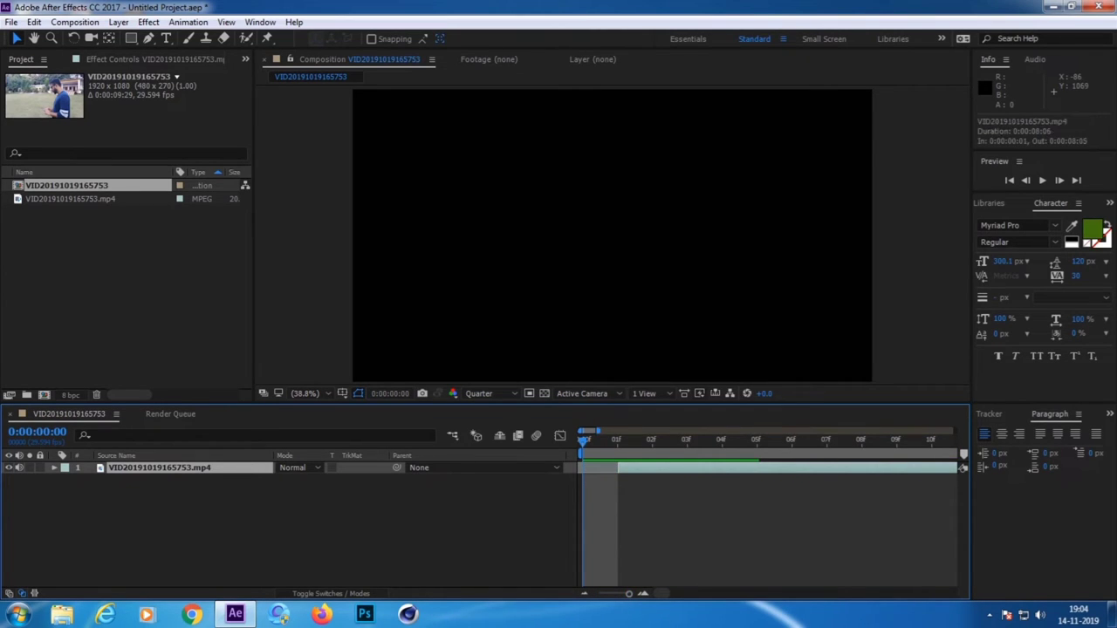
pyautogui.moveTo(618, 468)
pyautogui.mouseDown()
pyautogui.moveTo(690, 468)
pyautogui.moveTo(635, 468)
pyautogui.mouseUp()
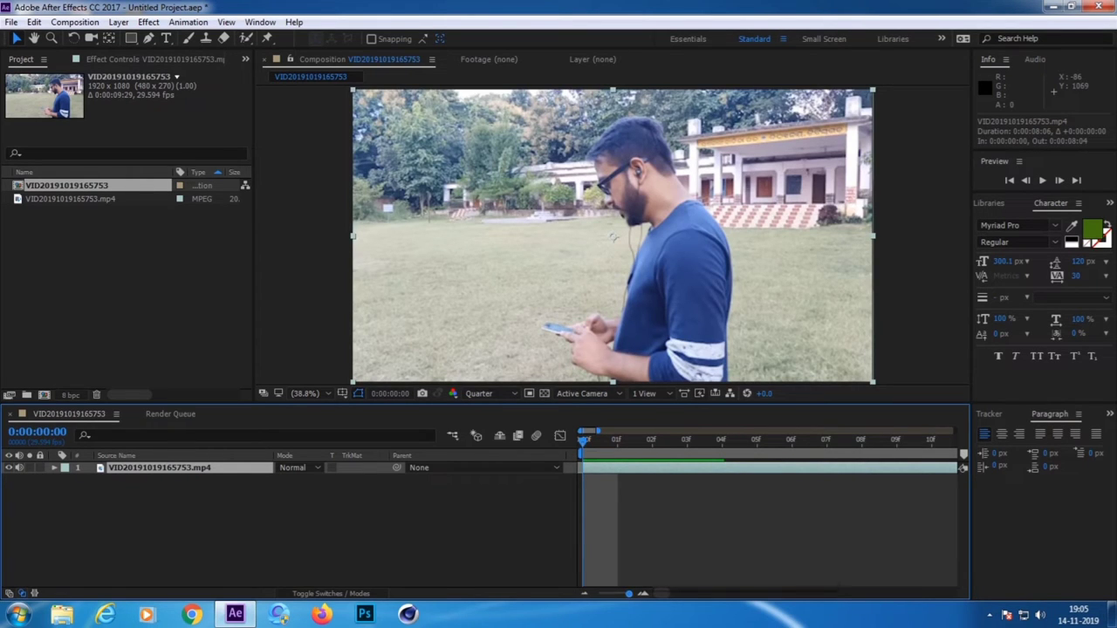
pyautogui.moveTo(598, 430); pyautogui.dragTo(956, 430)
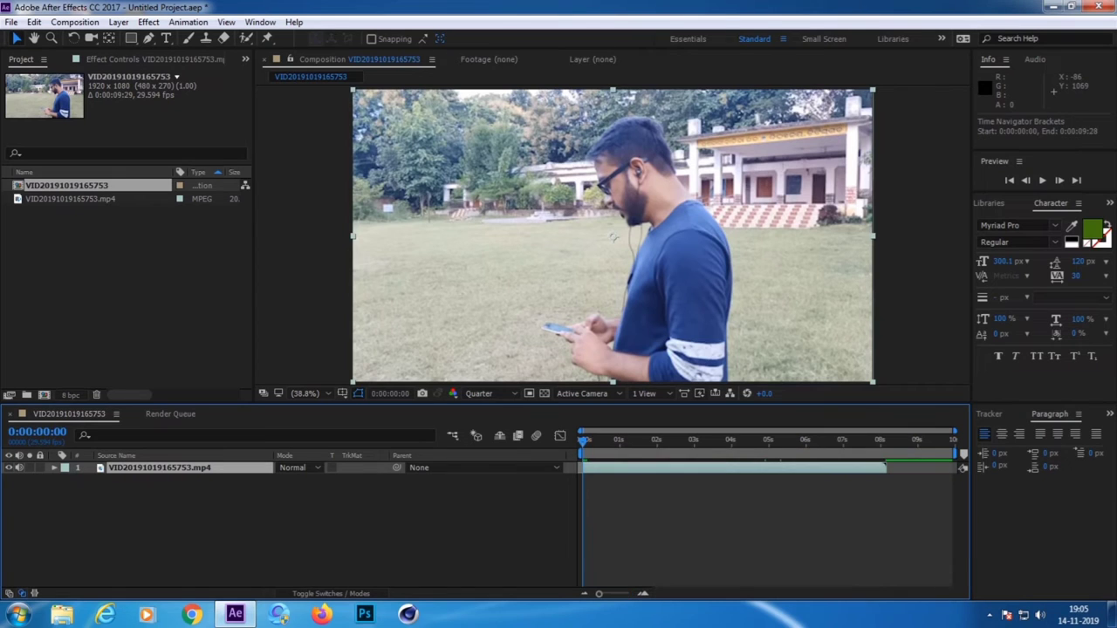
pyautogui.press('space')
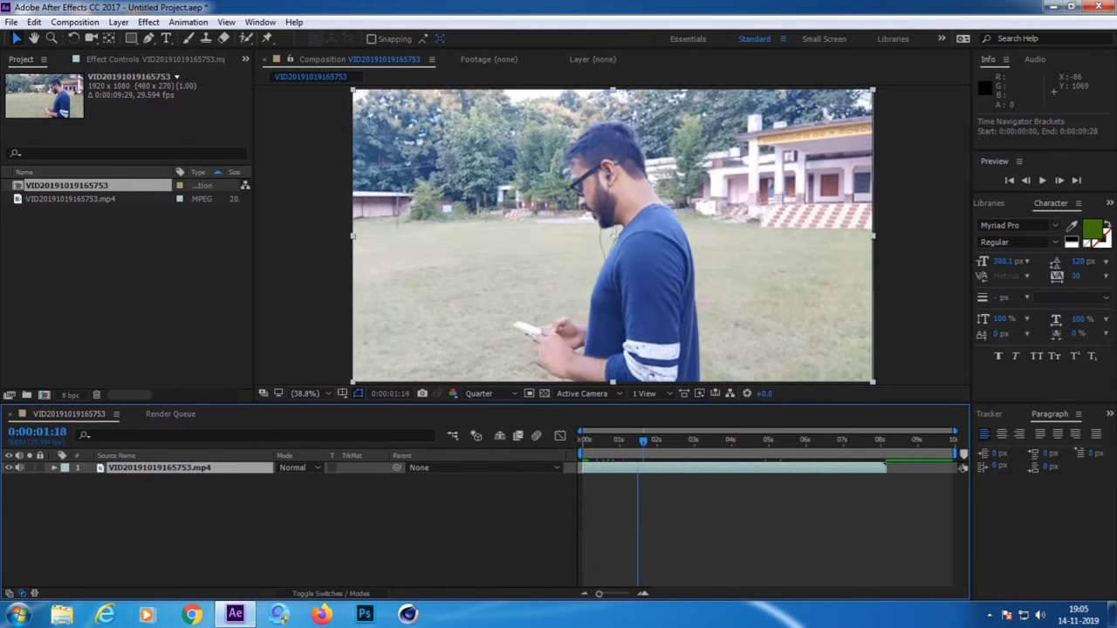
pyautogui.press('space')
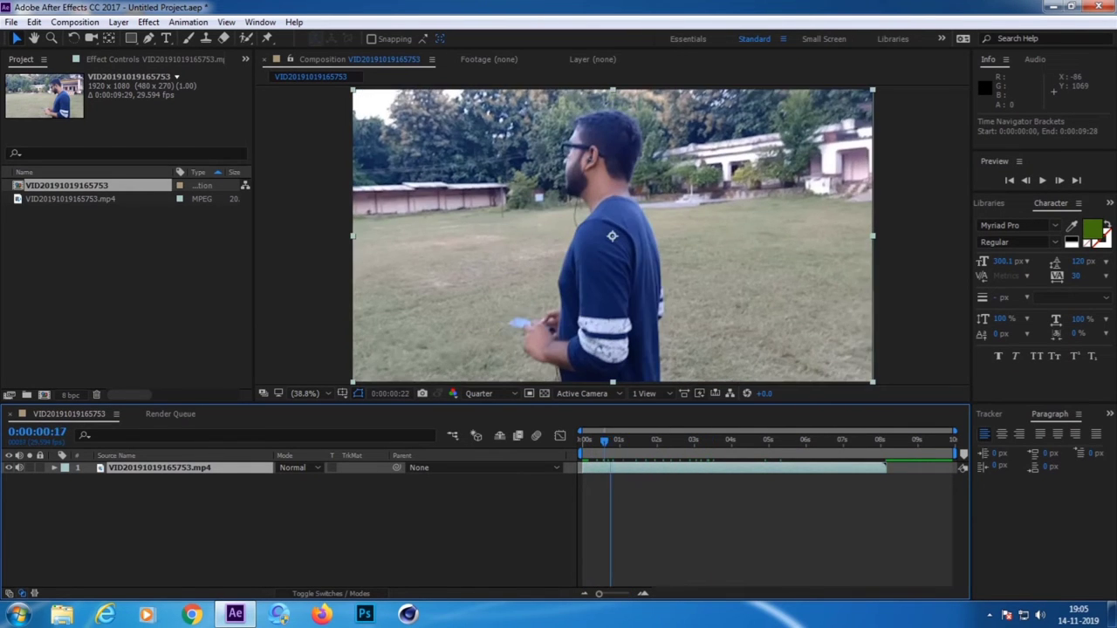
pyautogui.press('space')
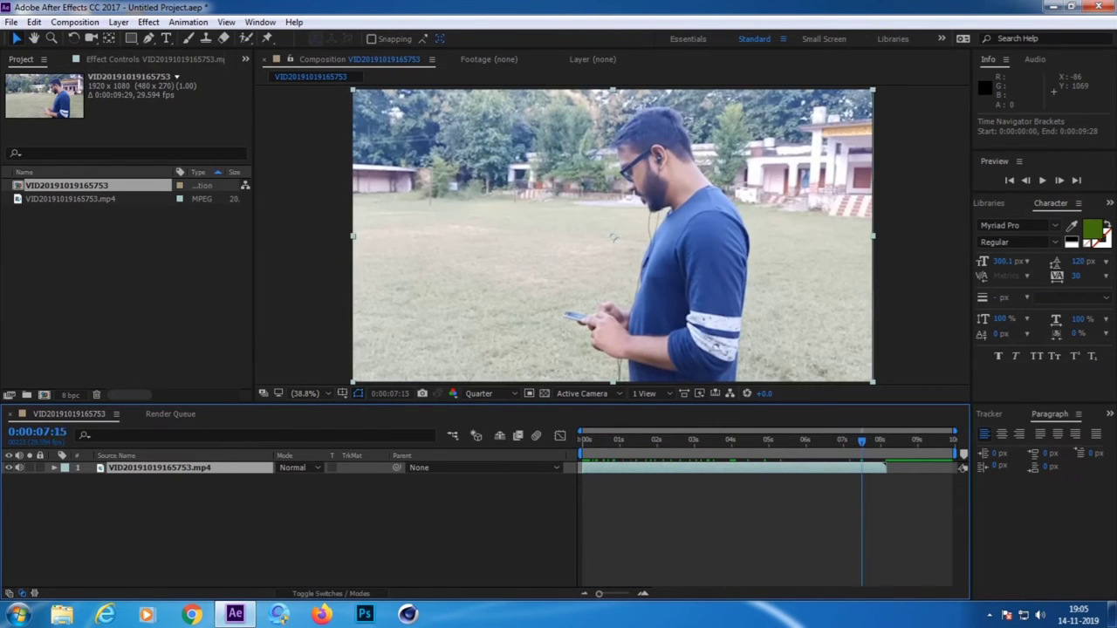
pyautogui.hotkey('shift', 'pageup')
pyautogui.hotkey('shift', 'pageup')
pyautogui.hotkey('shift', 'pageup')
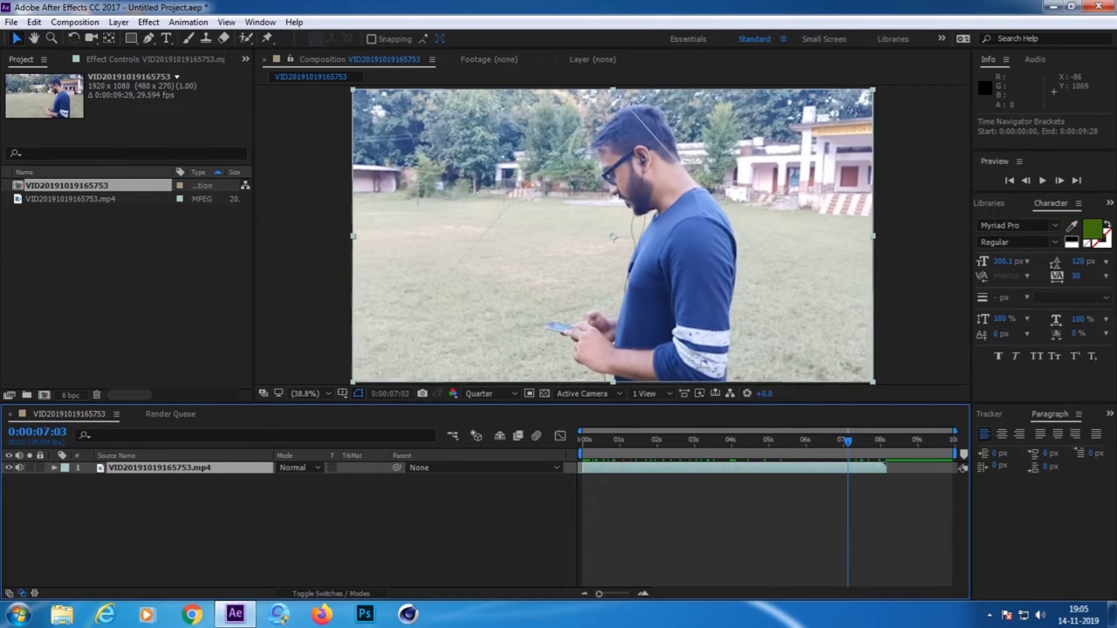
# Step: Split the clip at 0:00:06:28 and delete the tail piece after the cut
pyautogui.press('pageup')
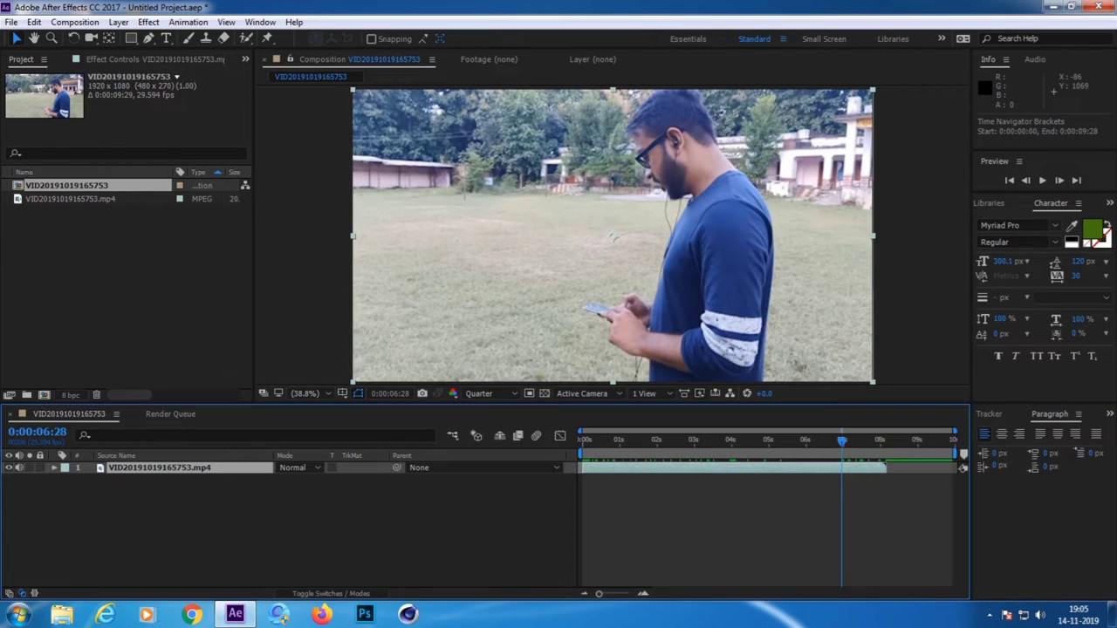
pyautogui.hotkey('ctrl', 'shift', 'd')
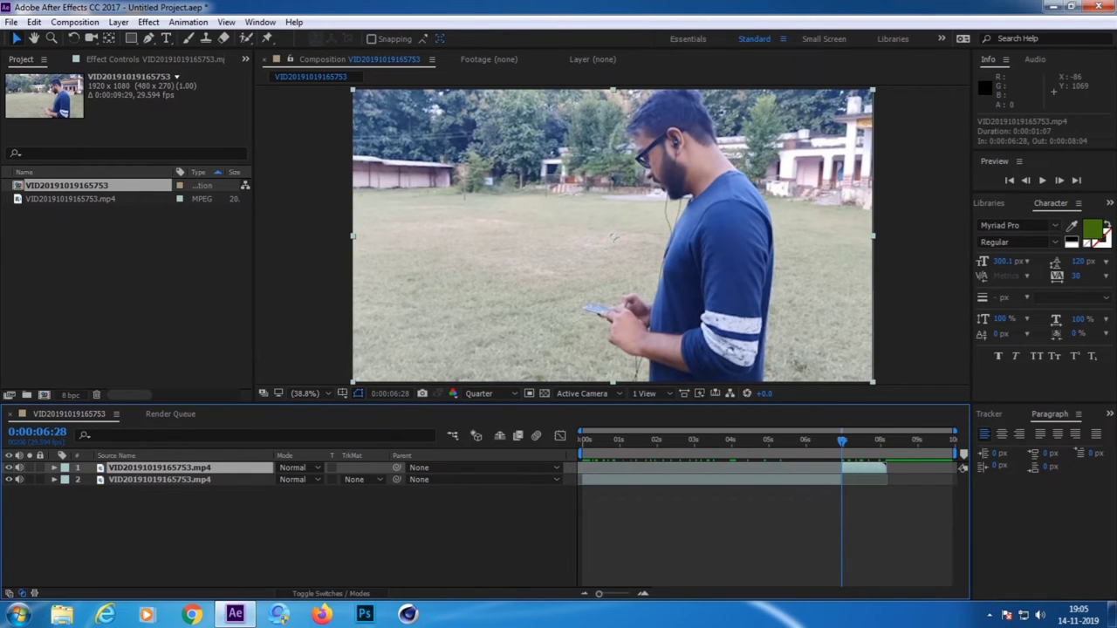
pyautogui.press('Delete')
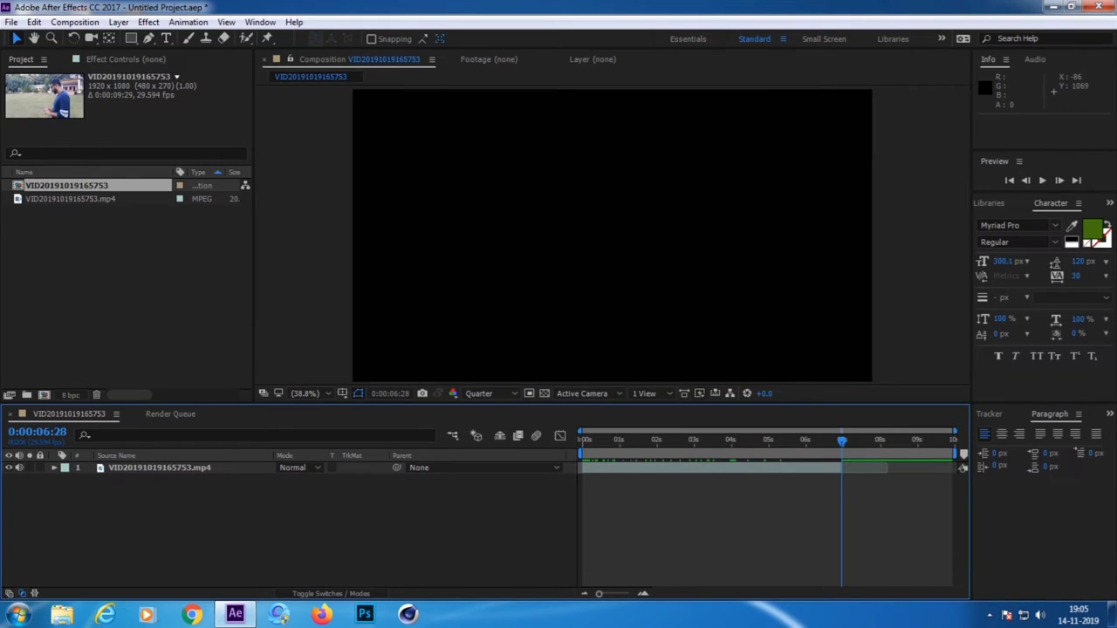
pyautogui.moveTo(842, 440)
pyautogui.mouseDown()
pyautogui.moveTo(868, 440)
pyautogui.moveTo(842, 440)
pyautogui.mouseUp()
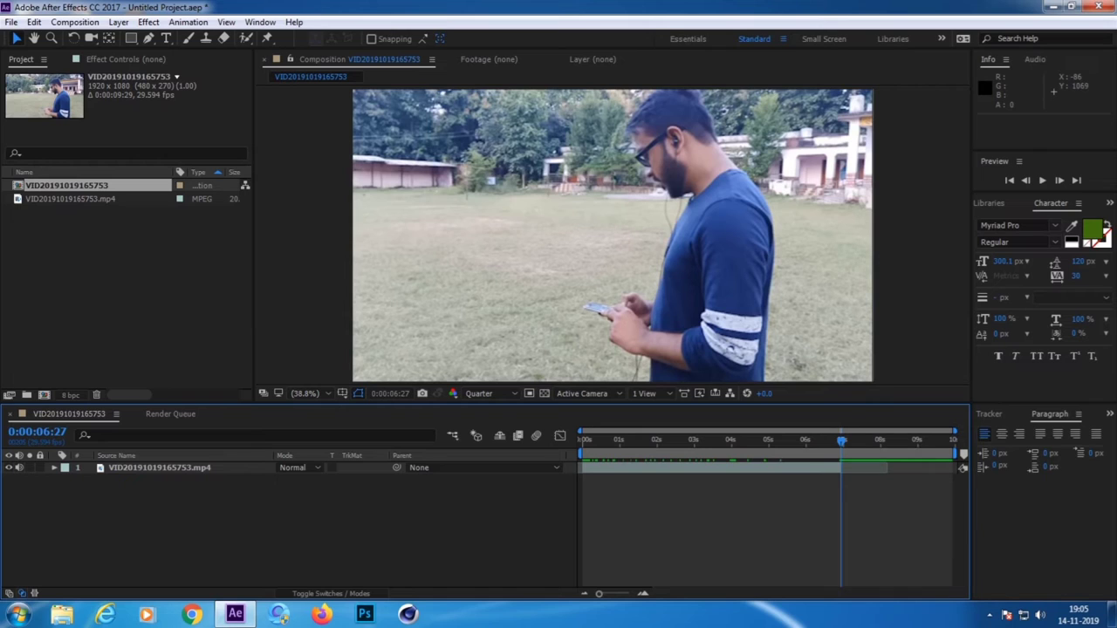
# Step: End the work area at 0:00:06:27, the trimmed clip's last frame
pyautogui.press('n')
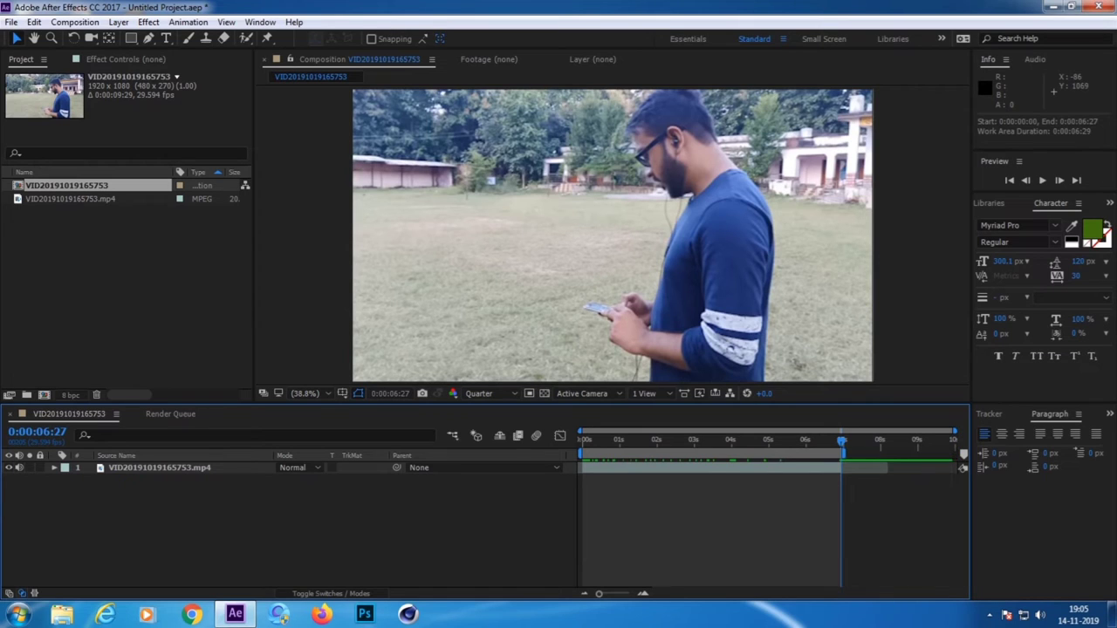
pyautogui.press('=')
pyautogui.press('=')
pyautogui.press('=')
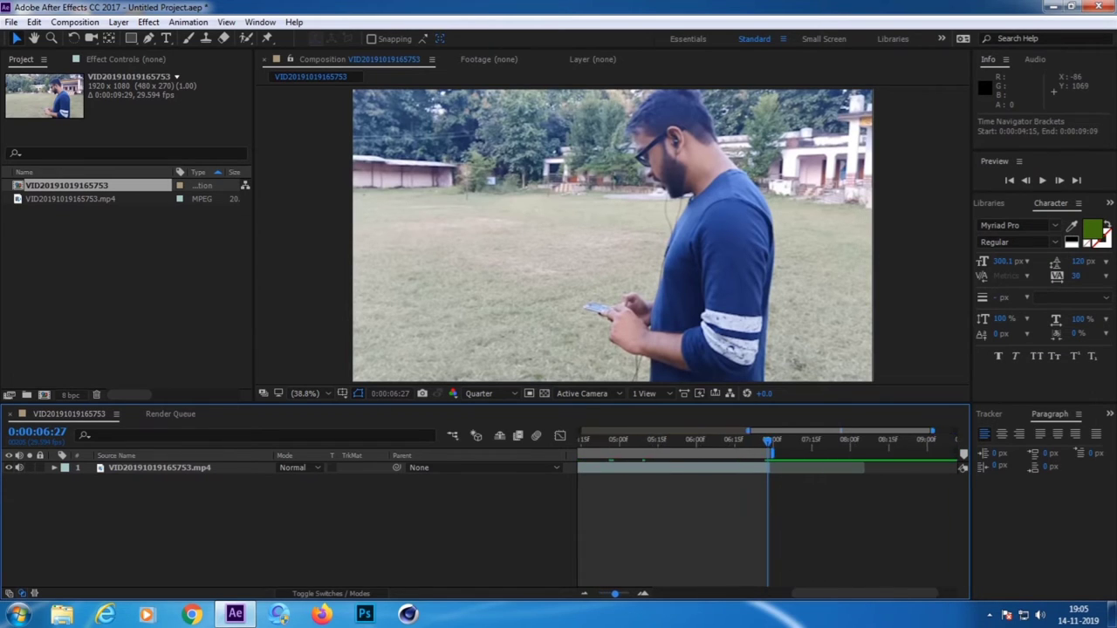
pyautogui.press('=')
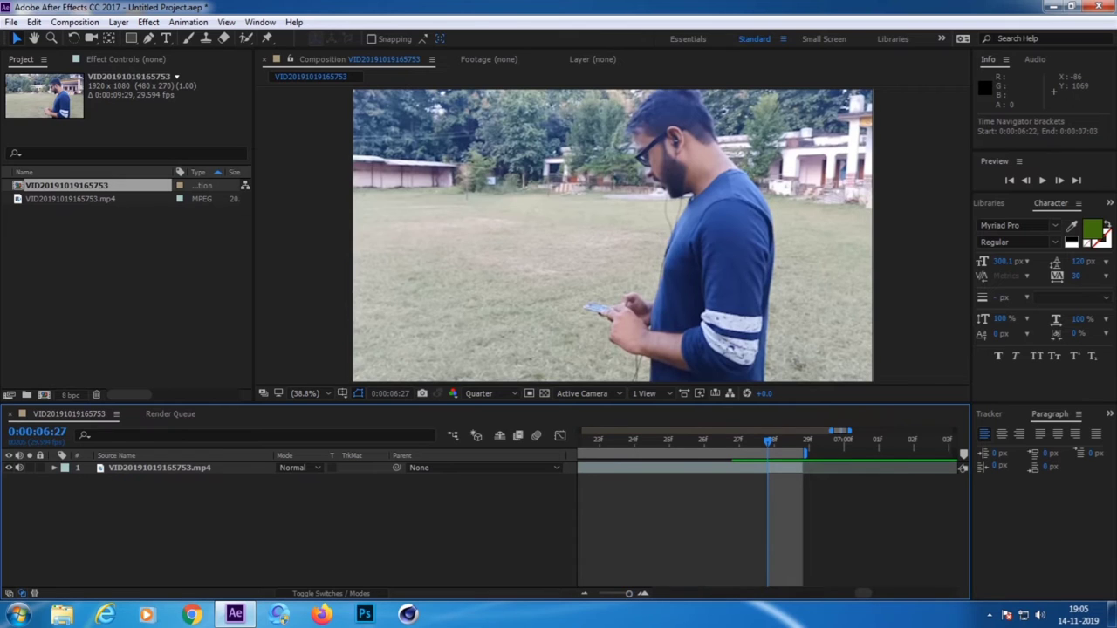
pyautogui.press('pagedown')
pyautogui.press('pageup')
pyautogui.press('pagedown')
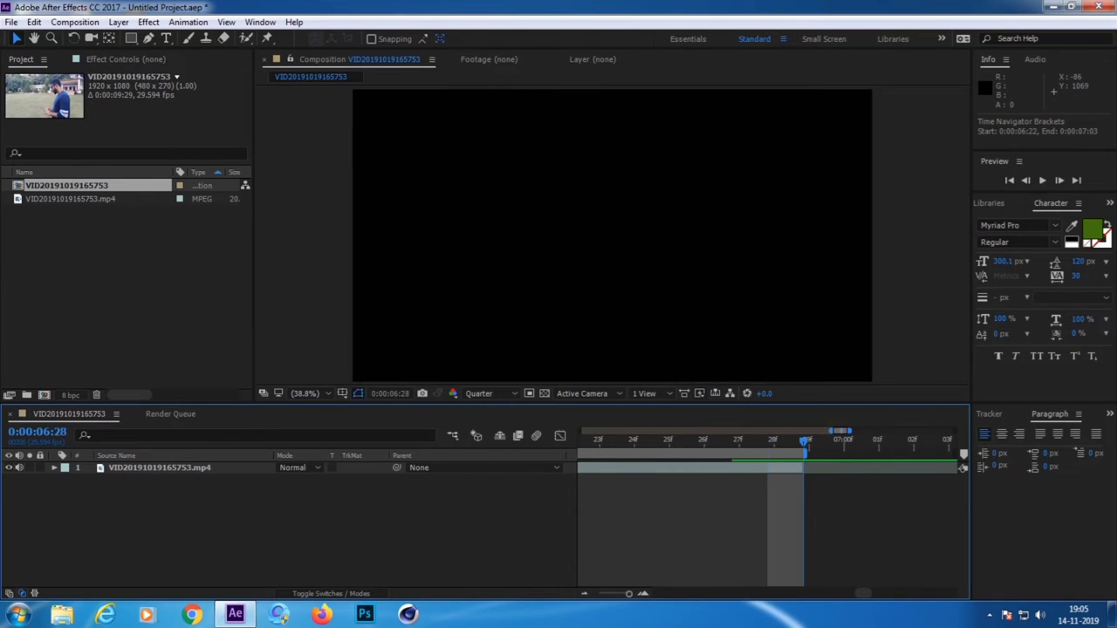
pyautogui.press('pageup')
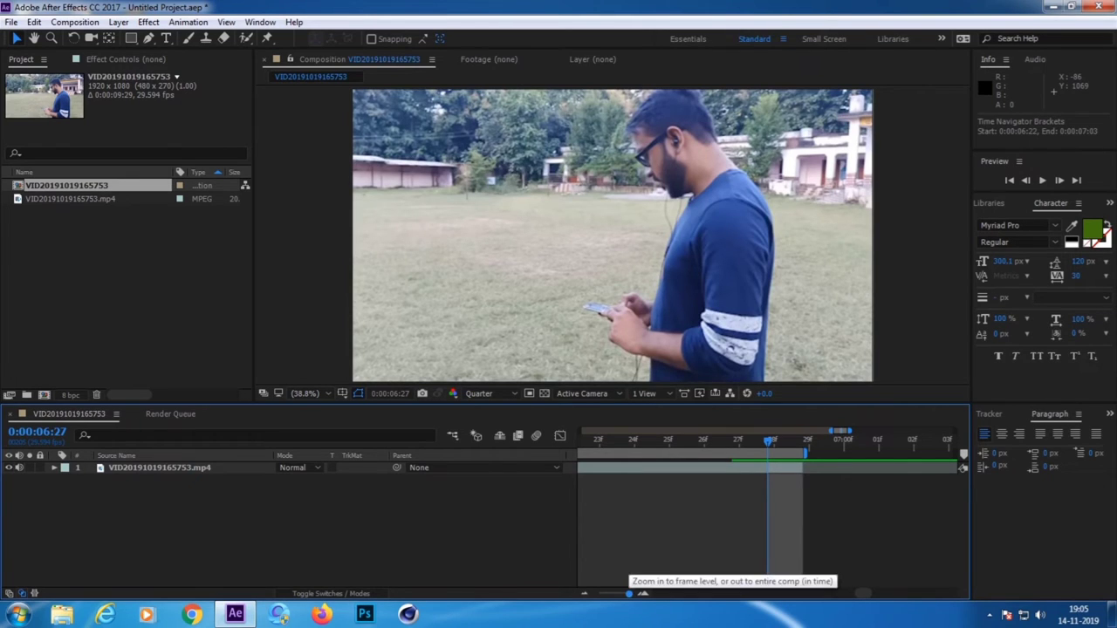
pyautogui.moveTo(628, 593); pyautogui.dragTo(599, 594)
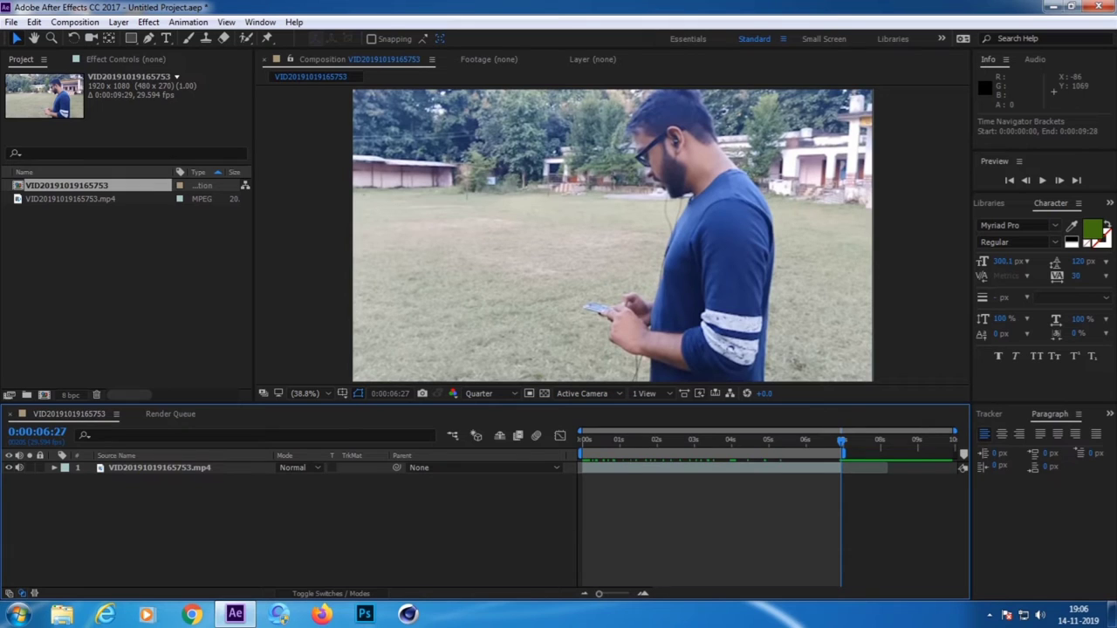
pyautogui.moveTo(841, 440)
pyautogui.mouseDown()
pyautogui.moveTo(818, 441)
pyautogui.moveTo(875, 441)
pyautogui.moveTo(842, 441)
pyautogui.mouseUp()
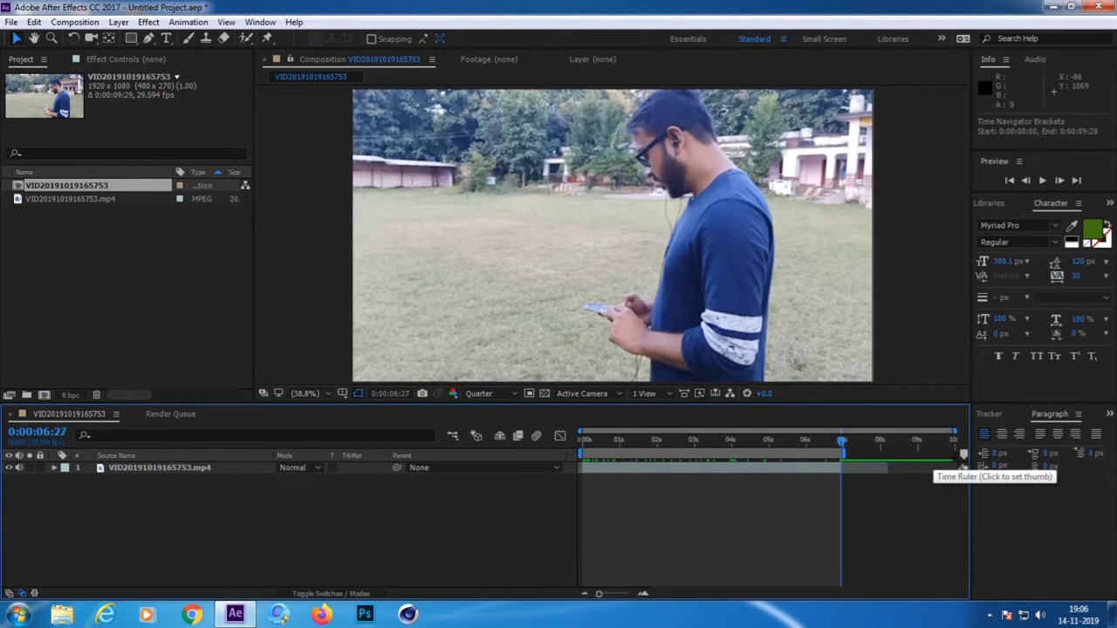
pyautogui.press('n')
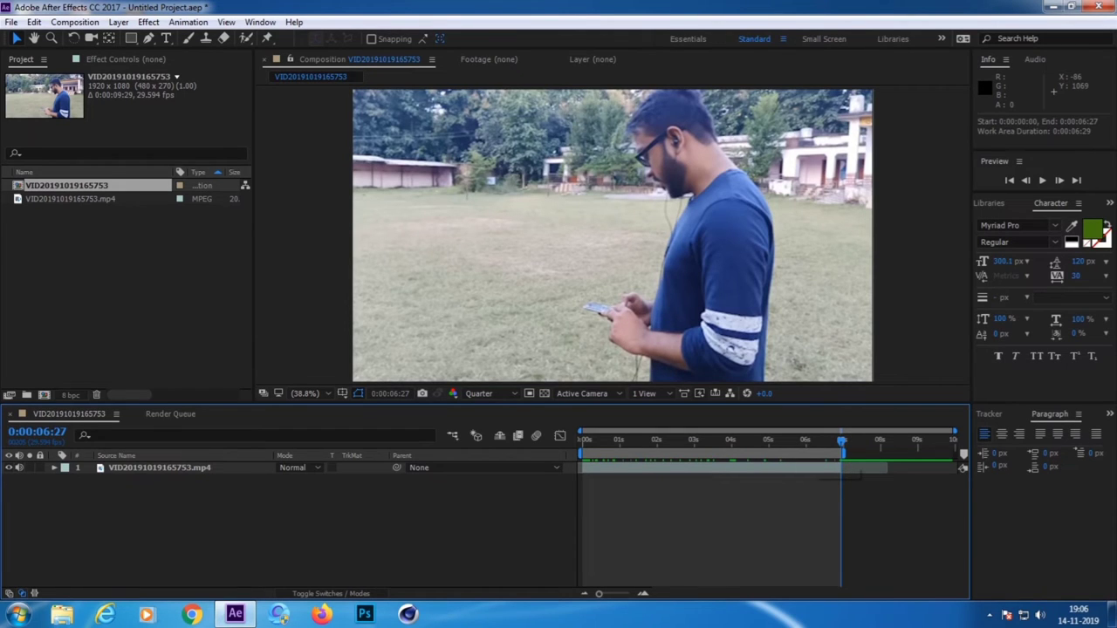
# Step: Trim the composition to its 0:00:00:00–0:00:06:27 work area and scrub back to the start
pyautogui.rightClick(796, 453)
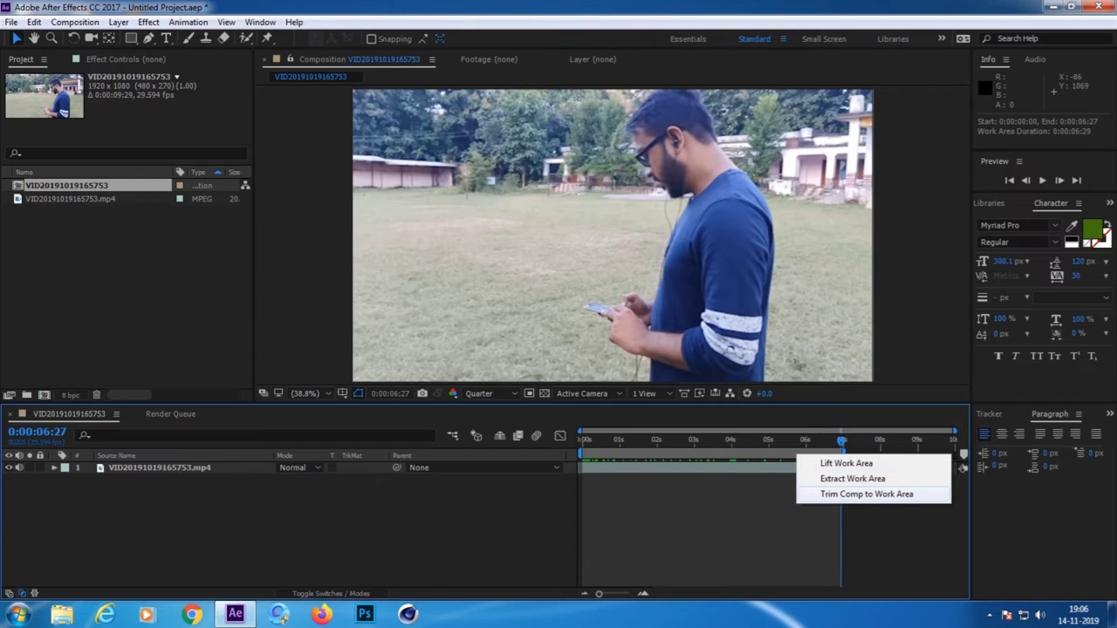
pyautogui.click(867, 494)
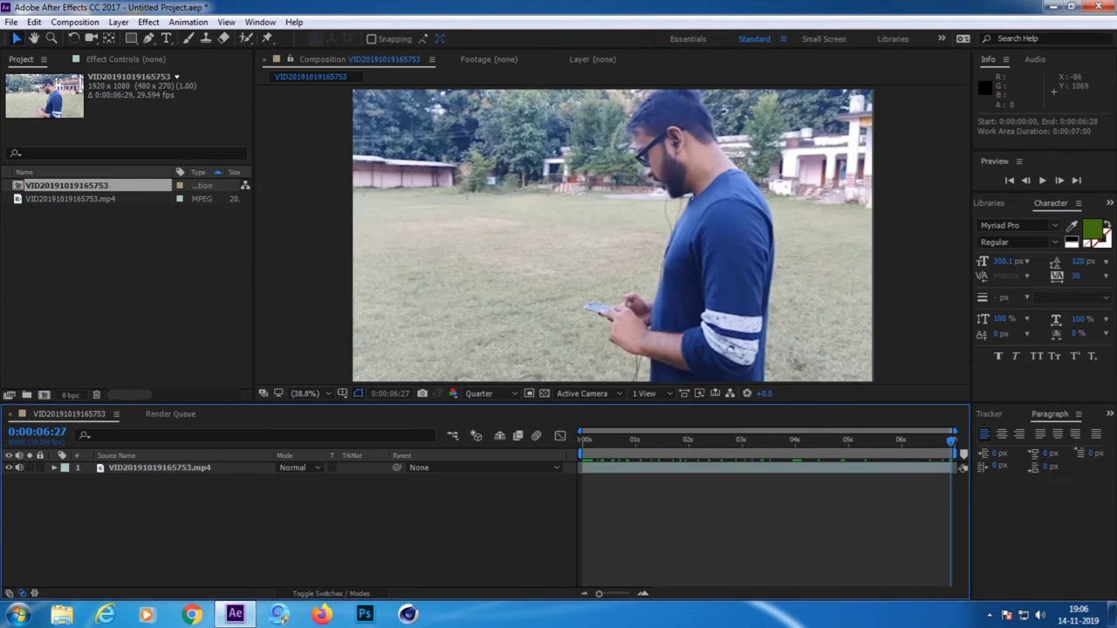
pyautogui.moveTo(952, 440); pyautogui.dragTo(583, 440)
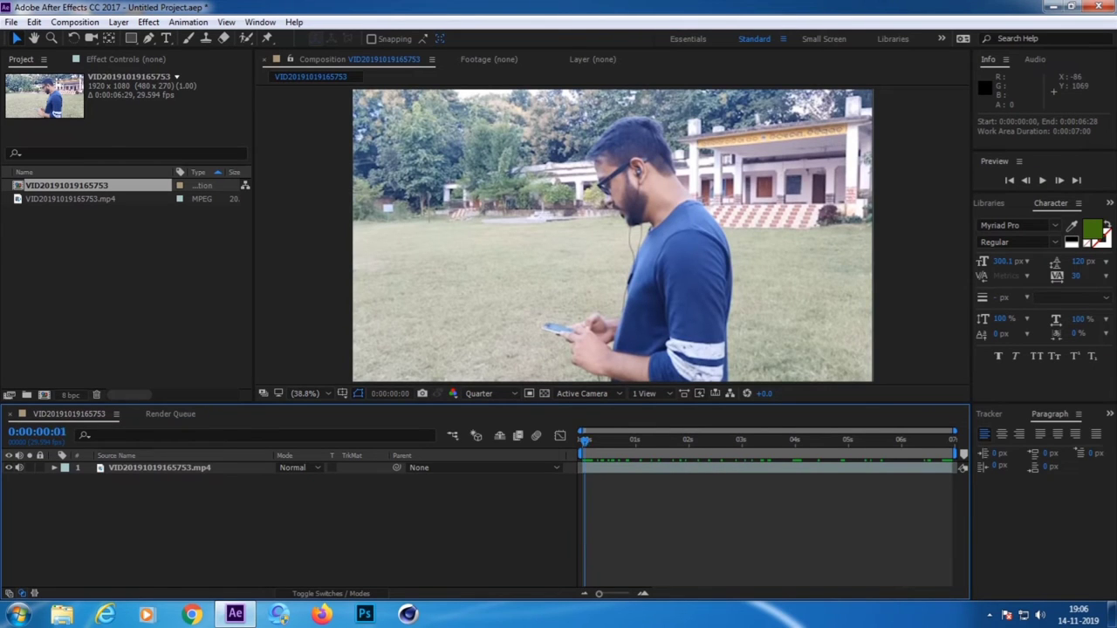
pyautogui.moveTo(583, 441); pyautogui.dragTo(583, 441)
# Step: Rename the composition to 'scene 1' in Composition Settings
pyautogui.click(75, 22)
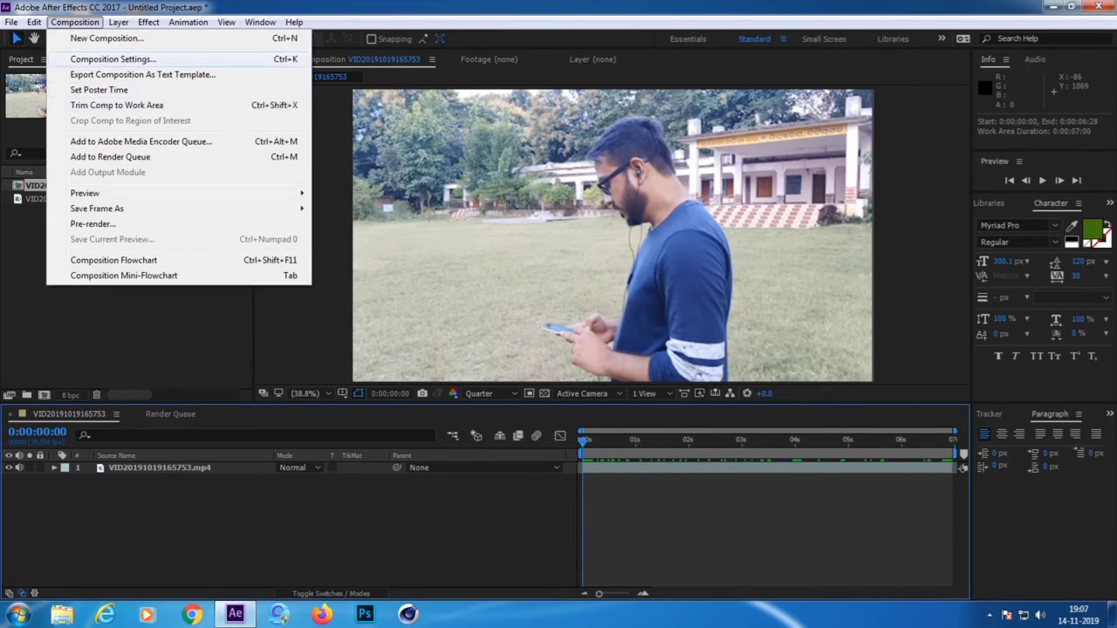
pyautogui.click(113, 59)
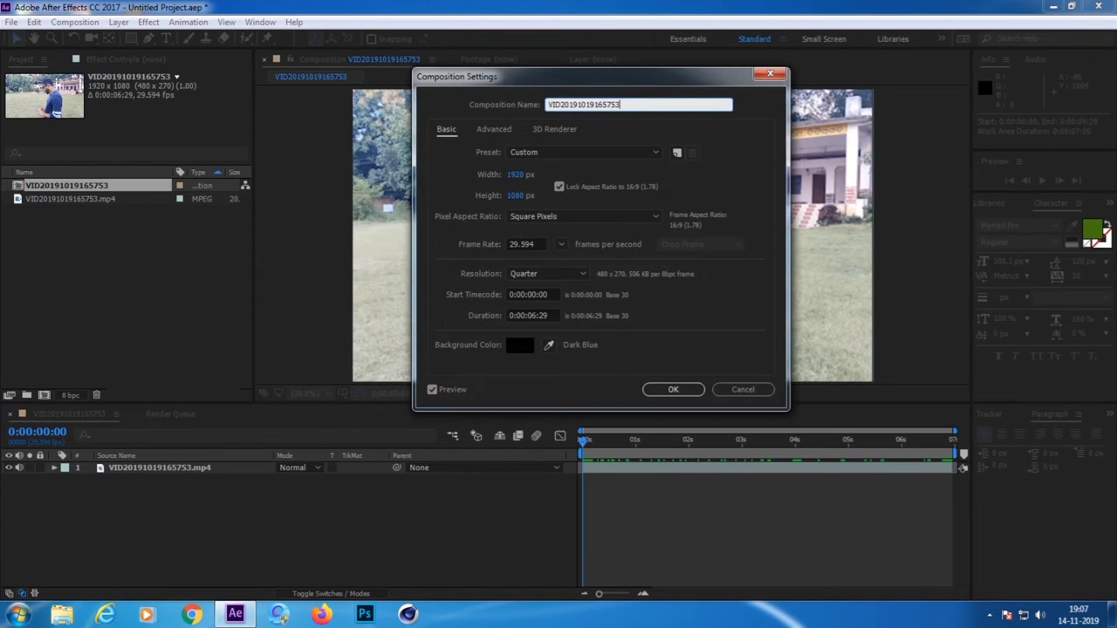
pyautogui.press('BackSpace')
pyautogui.write('scene 1')
pyautogui.click(673, 389)
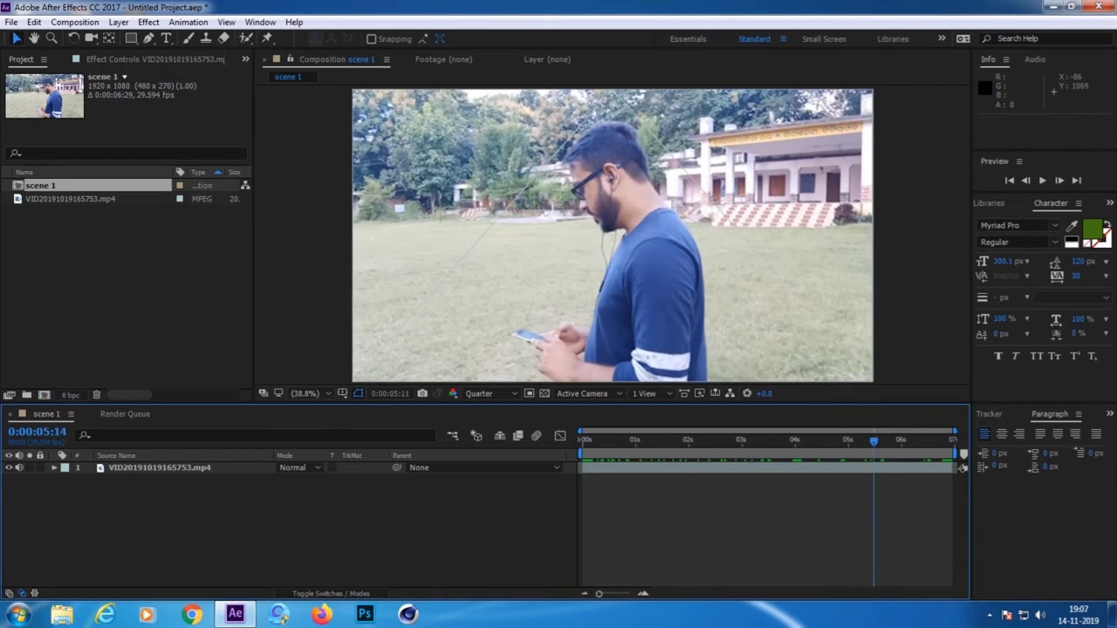
# Step: Play and stop a preview of scene 1, then bring up the File menu
pyautogui.press('space')
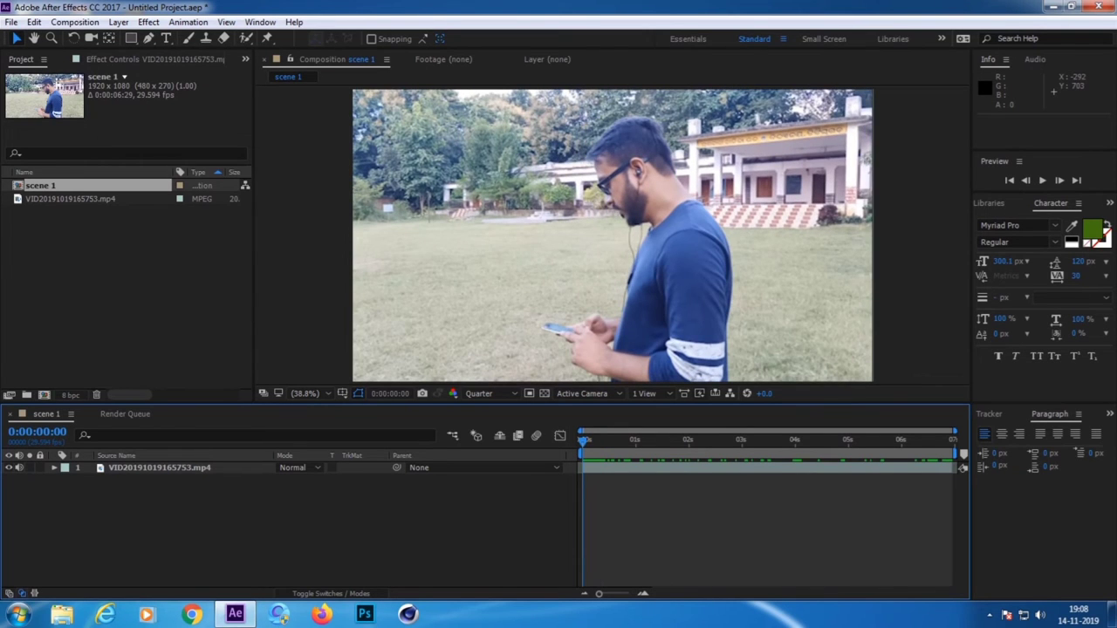
pyautogui.press('space')
pyautogui.press('space')
pyautogui.press('space')
pyautogui.press('space')
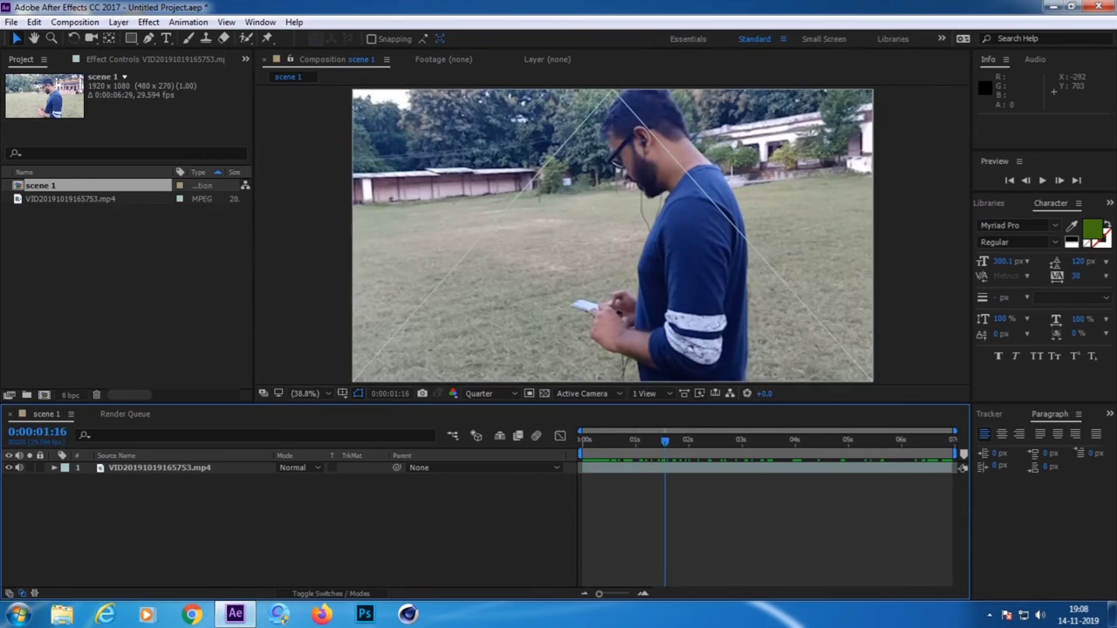
pyautogui.press('space')
pyautogui.click(12, 22)
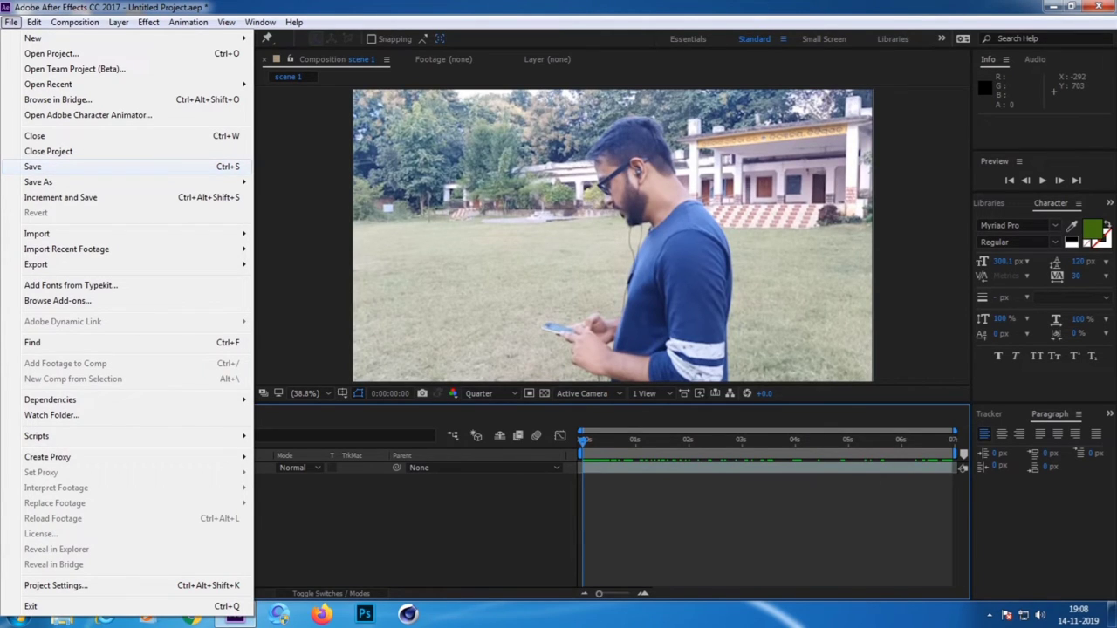
# Step: From Save As, create a new folder named 'tutorial' on Local Disk (E:)
pyautogui.moveTo(39, 182)
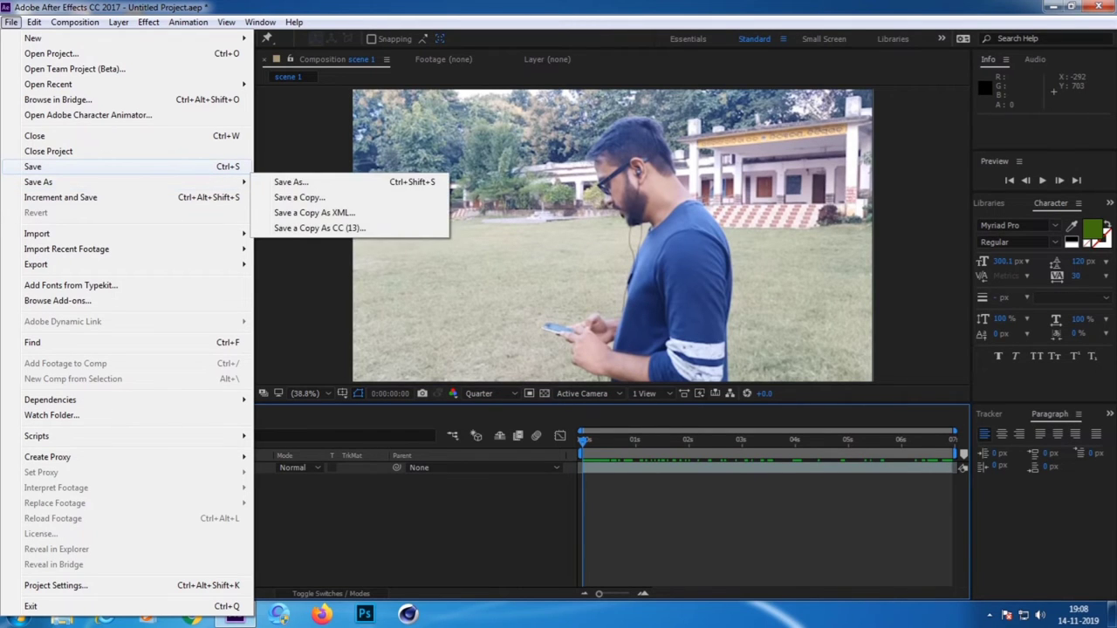
pyautogui.click(35, 166)
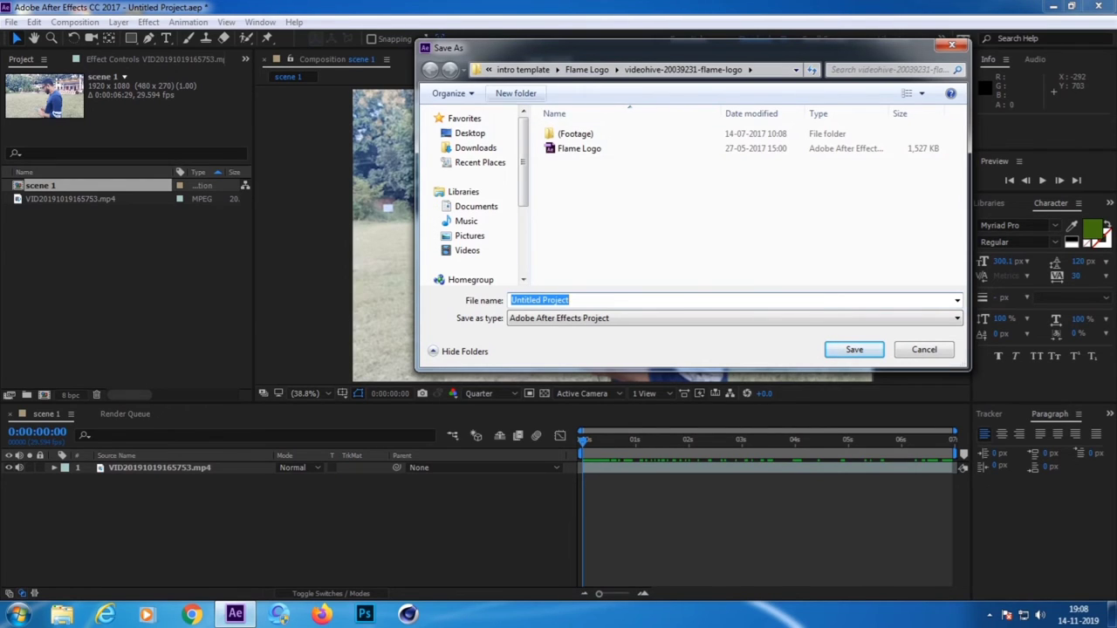
pyautogui.scroll(-3, 480, 216)
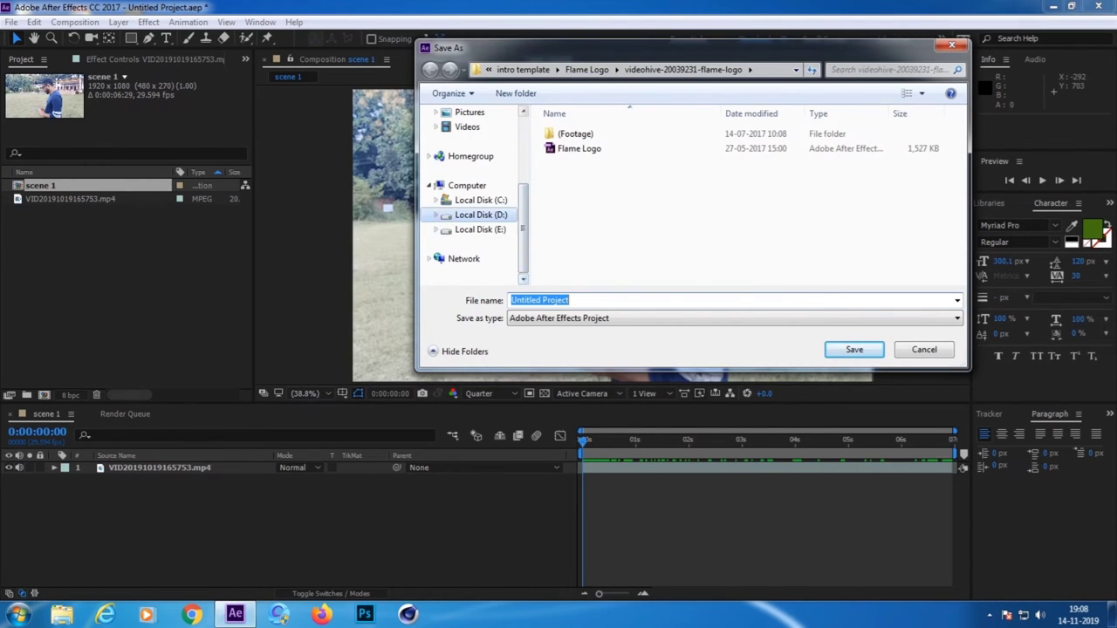
pyautogui.click(480, 230)
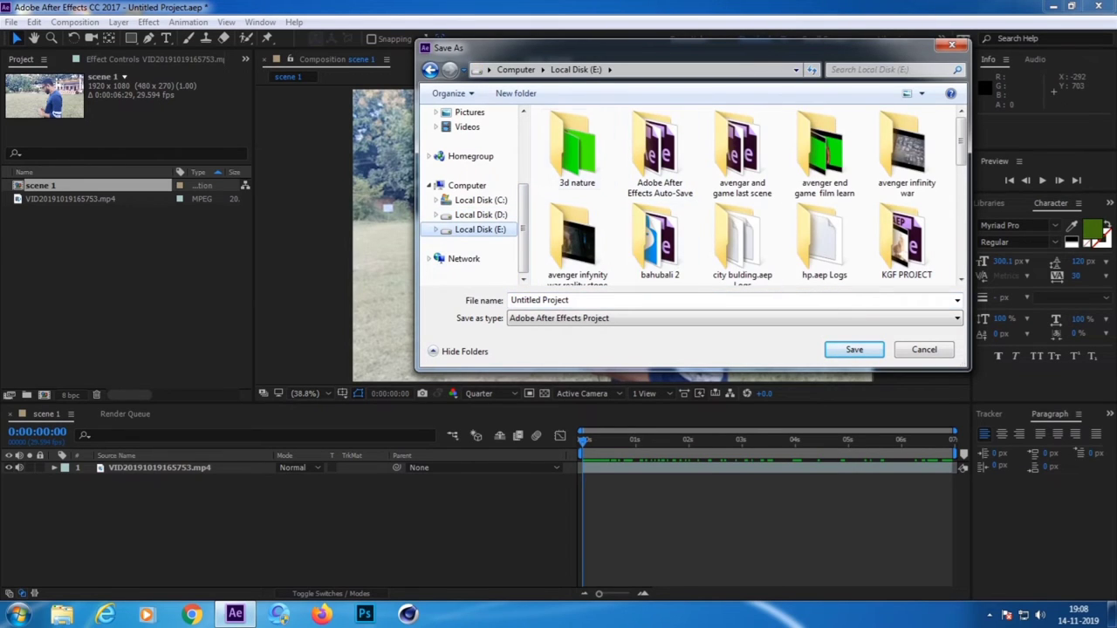
pyautogui.rightClick(620, 182)
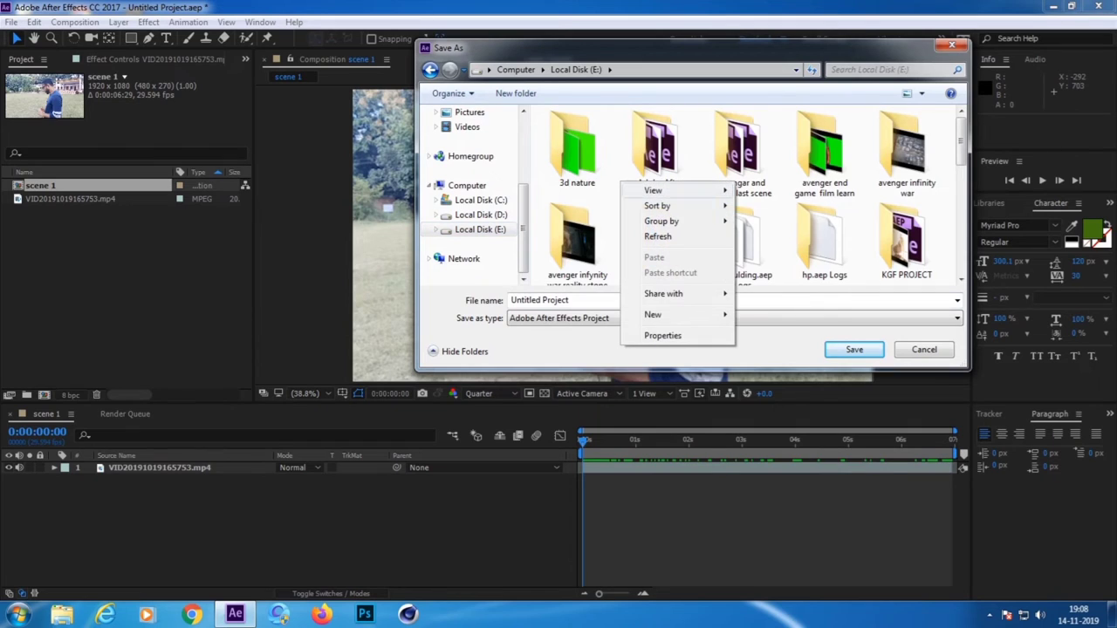
pyautogui.moveTo(663, 314)
pyautogui.click(766, 314)
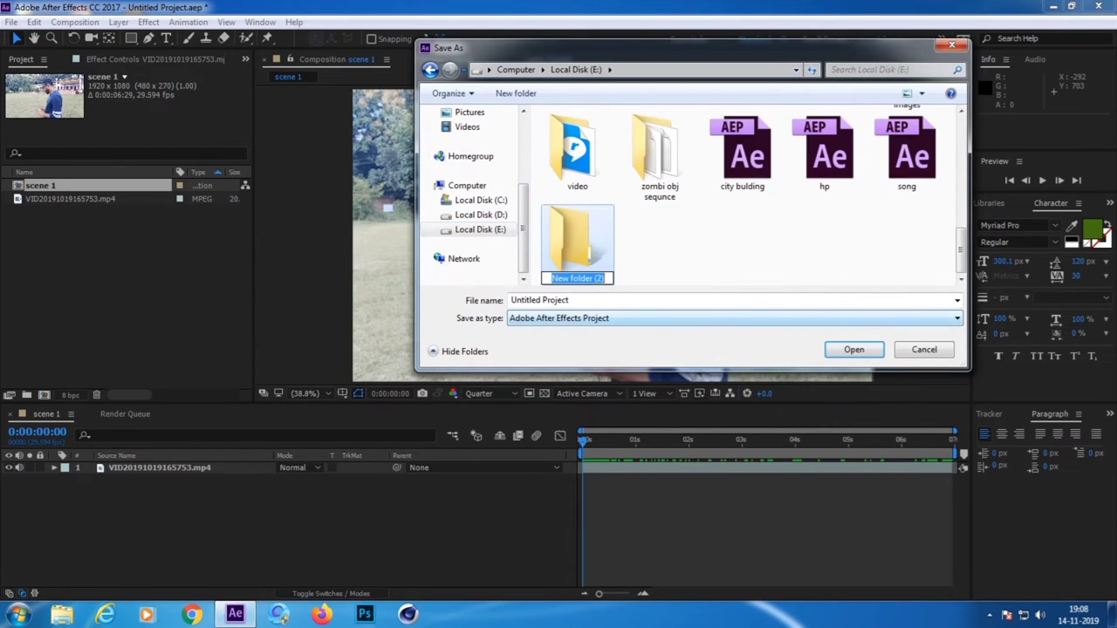
pyautogui.press('BackSpace')
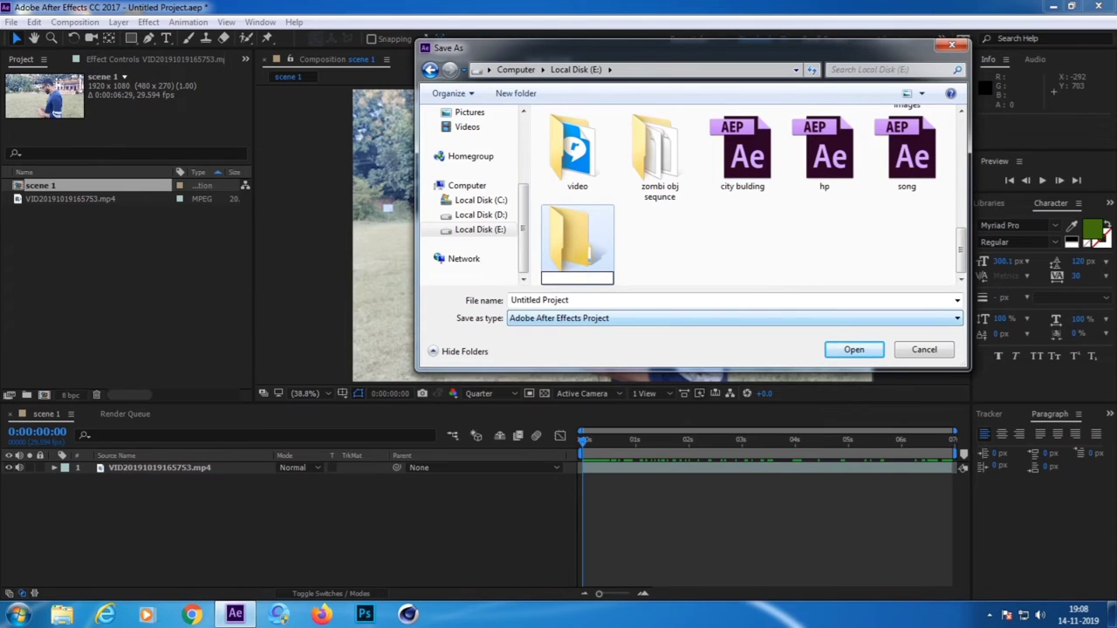
pyautogui.write('tutorial')
pyautogui.press('Return')
pyautogui.press('Return')
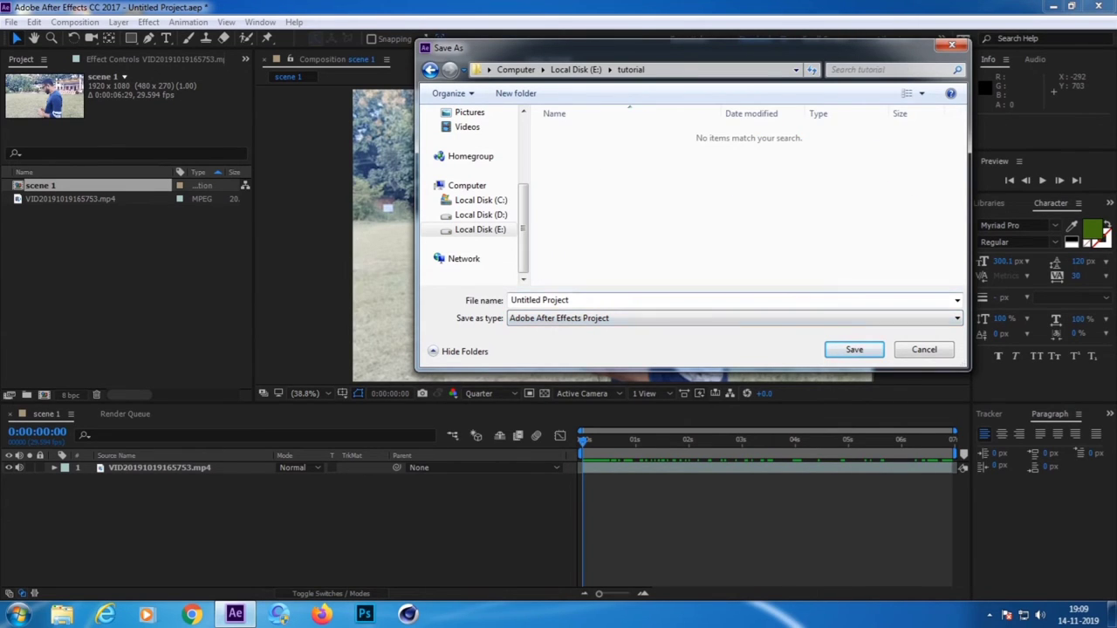
# Step: Save the project as 'tutorial' inside the E:\tutorial folder
pyautogui.hotkey('ctrl', 'a')
pyautogui.press('BackSpace')
pyautogui.write('utoria')
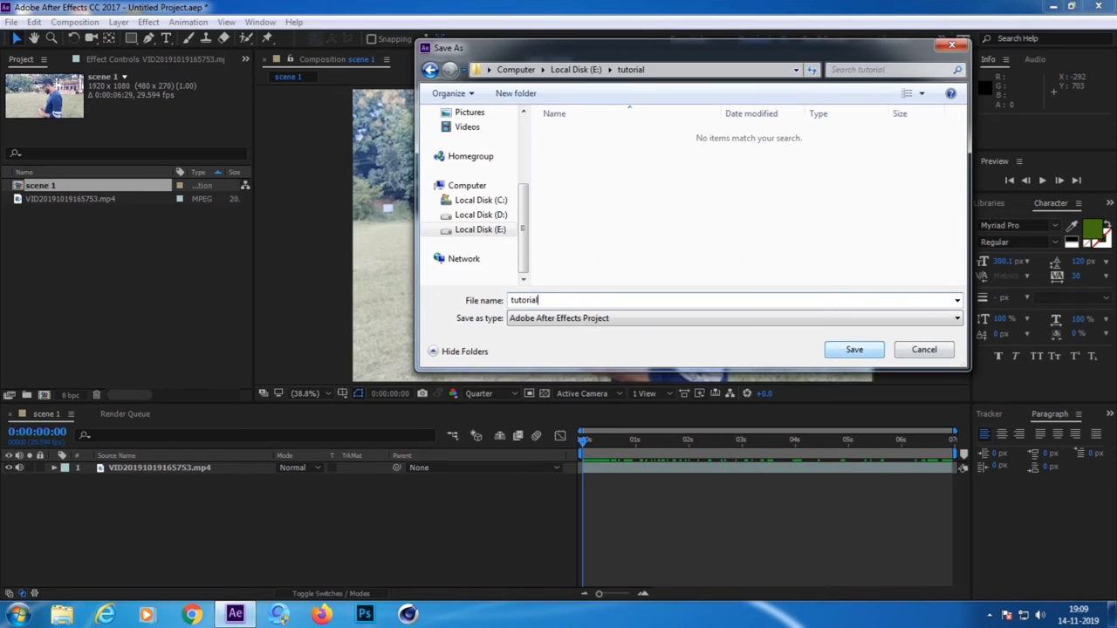
pyautogui.press('Return')
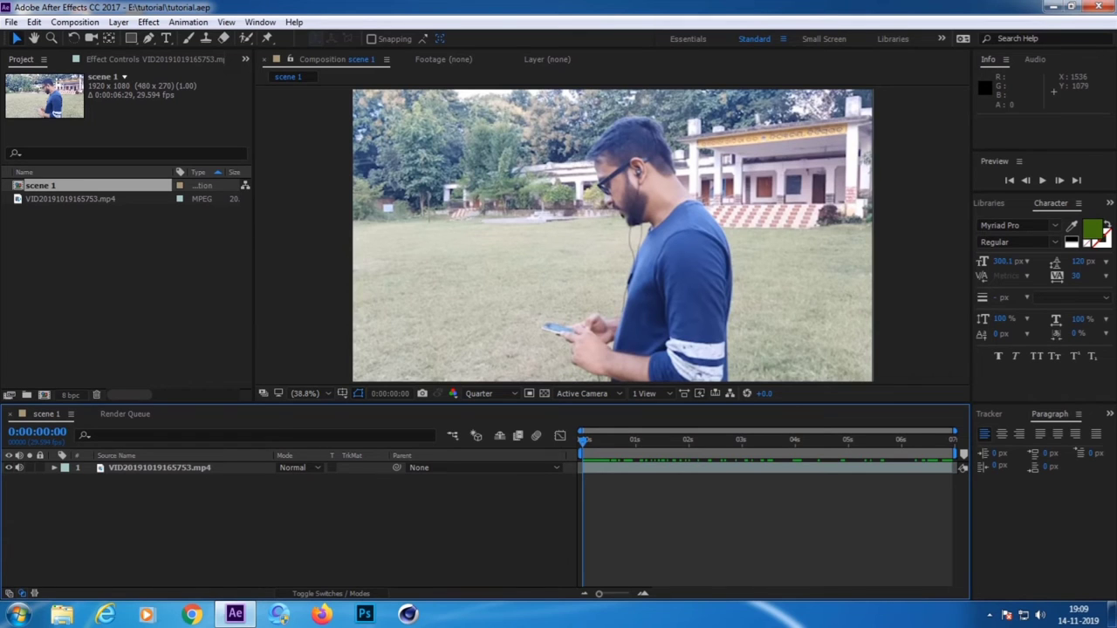
# Step: Preview scene 1 twice, dismissing the File menu in between, then open the Composition menu
pyautogui.press('space')
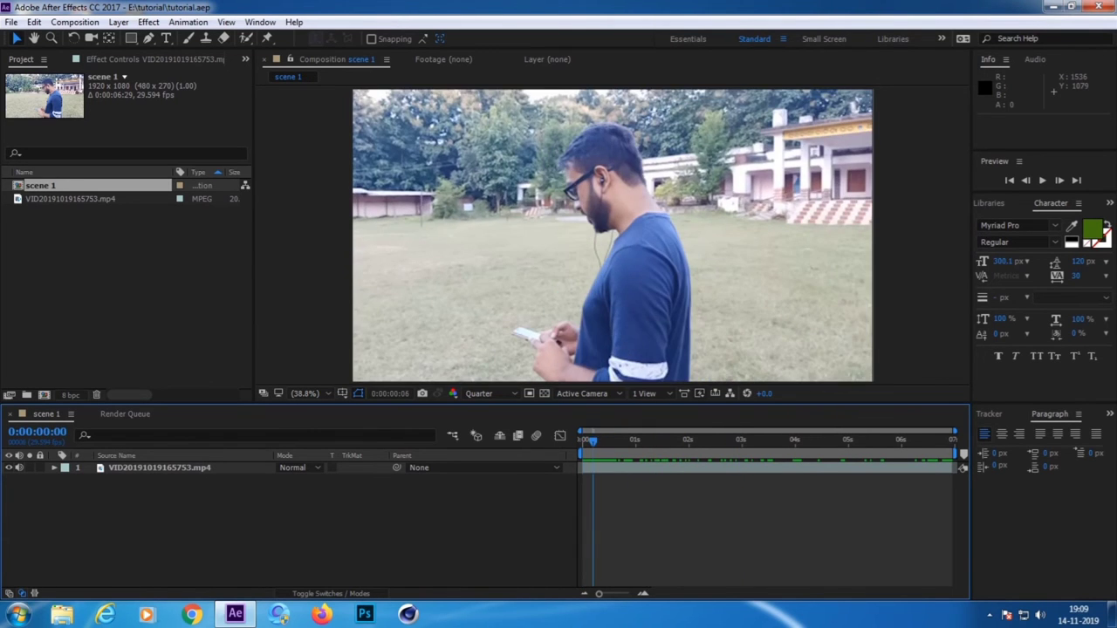
pyautogui.press('space')
pyautogui.click(11, 22)
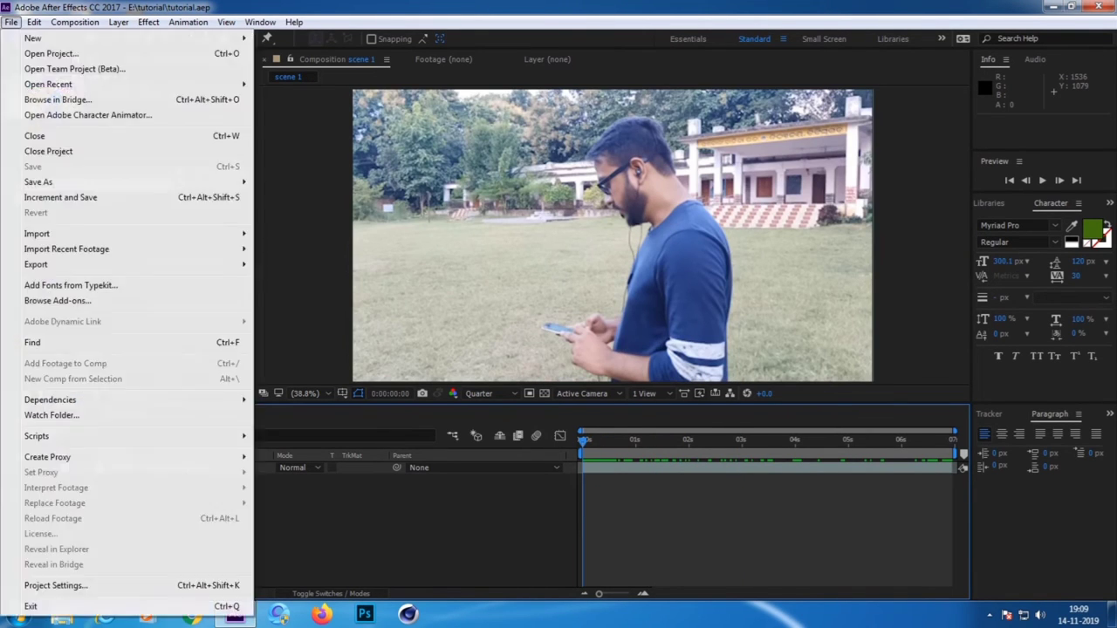
pyautogui.press('Escape')
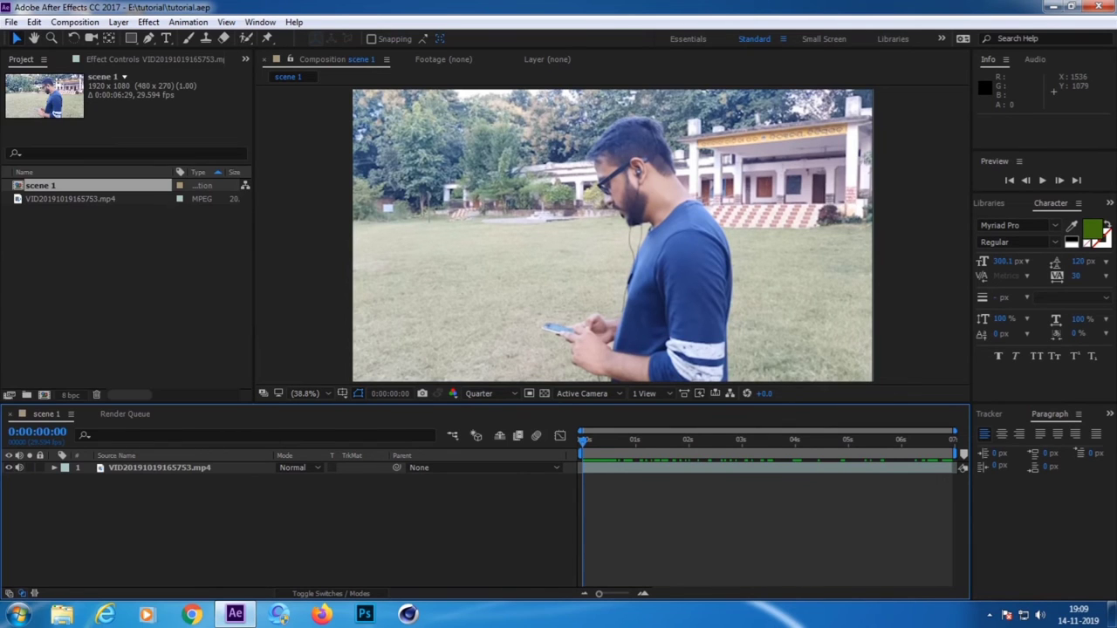
pyautogui.press('space')
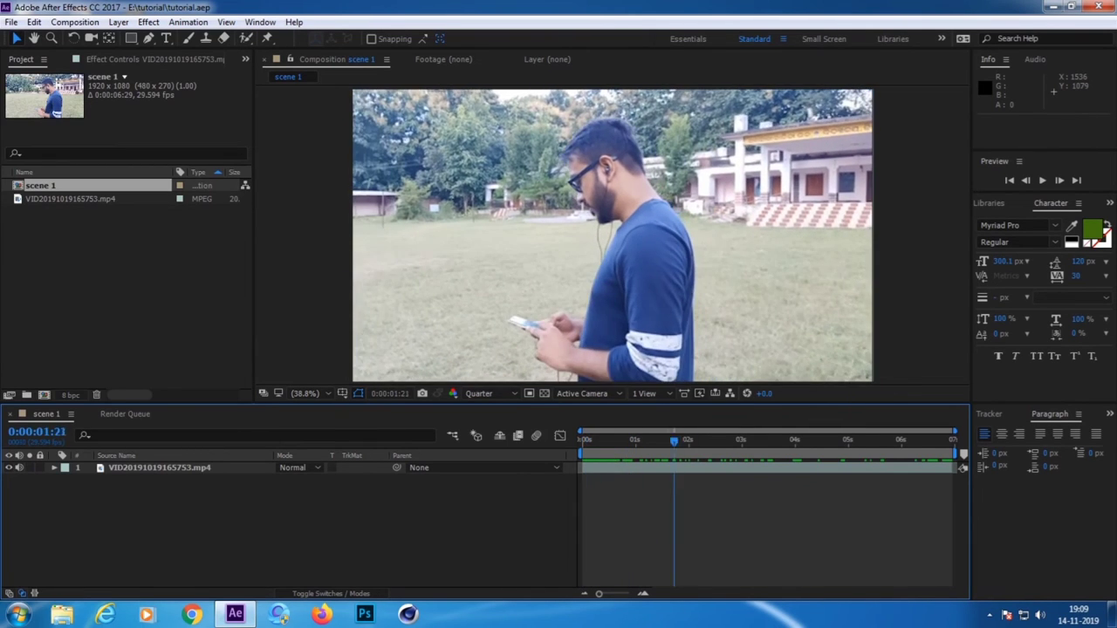
pyautogui.press('space')
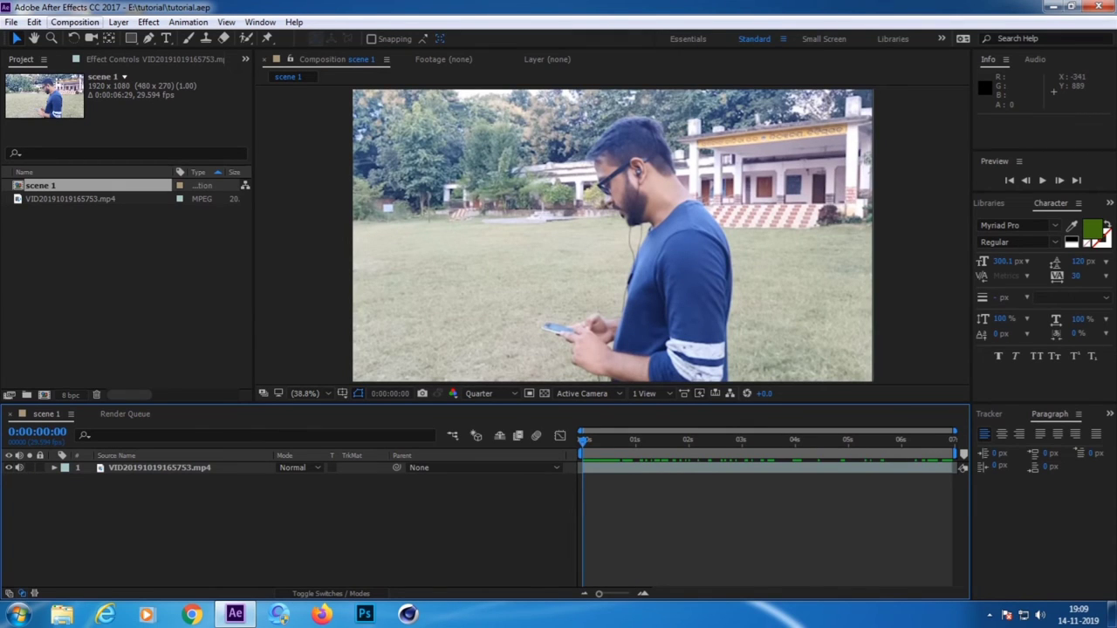
pyautogui.click(74, 22)
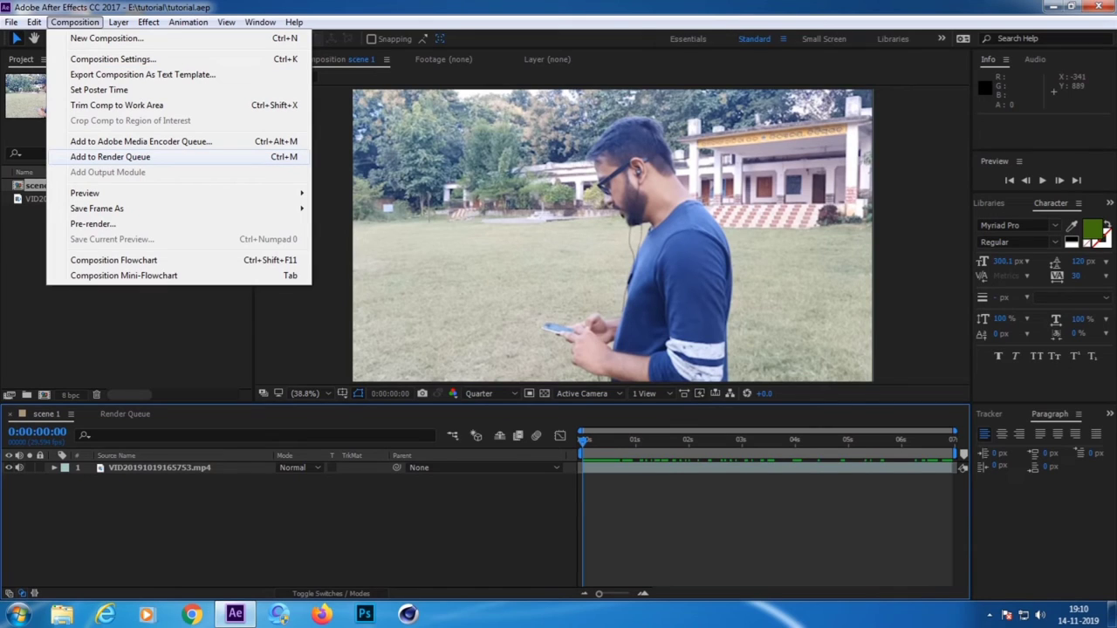
pyautogui.press('Escape')
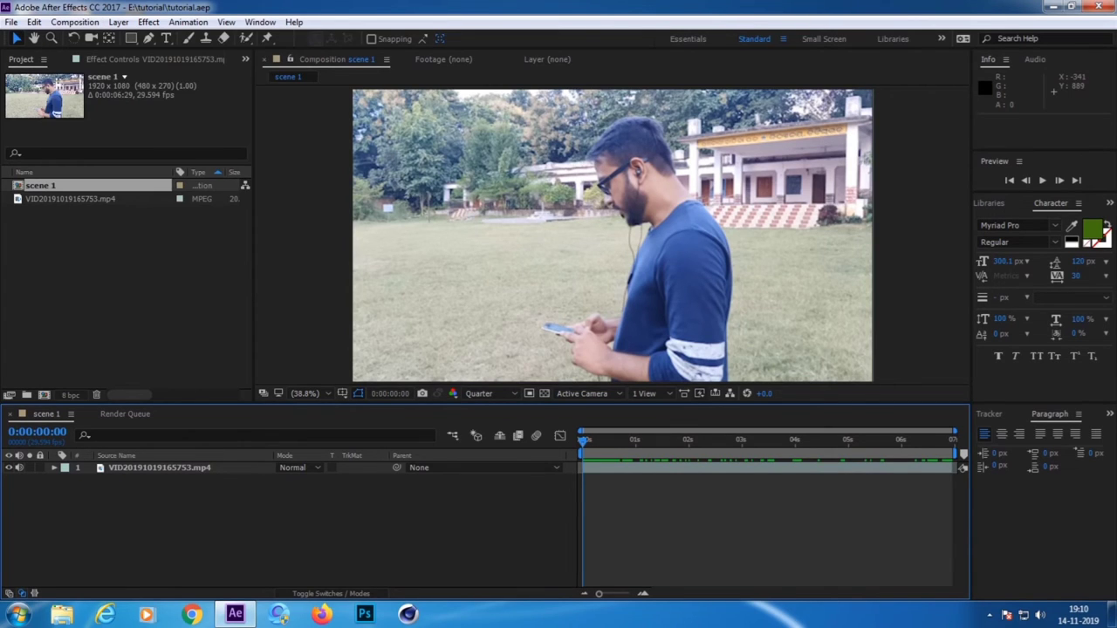
pyautogui.click(613, 235)
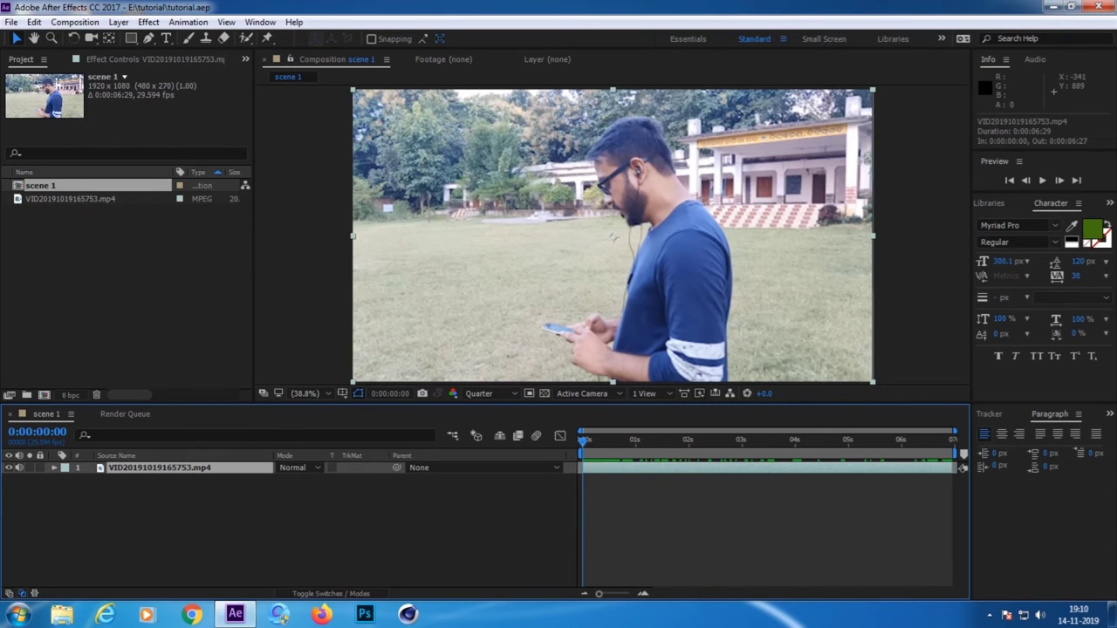
pyautogui.press('space')
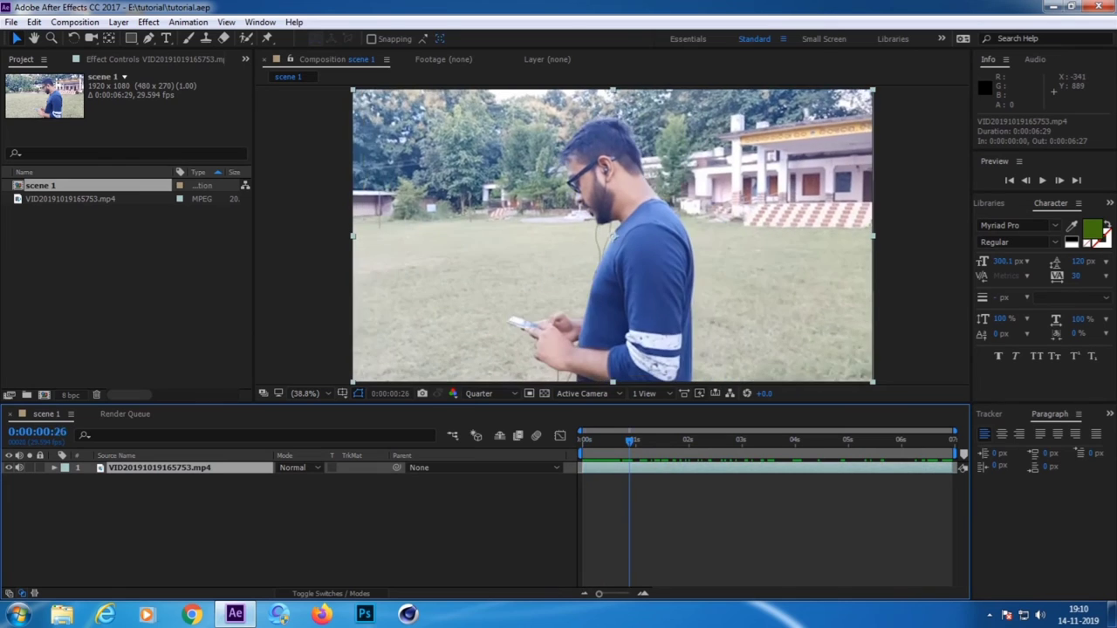
pyautogui.press('space')
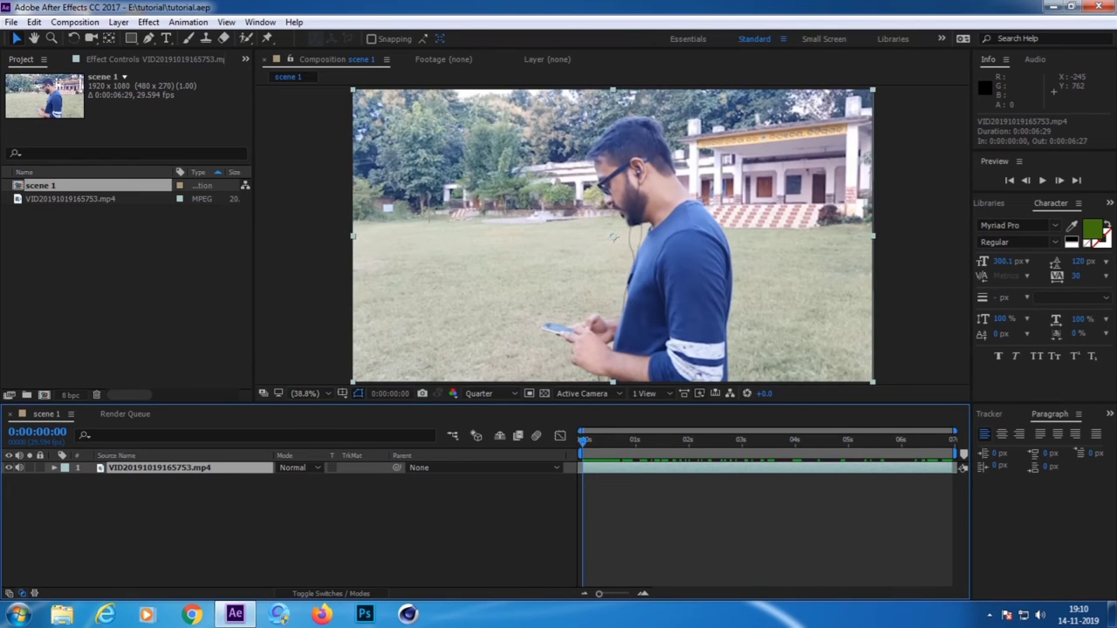
pyautogui.click(74, 22)
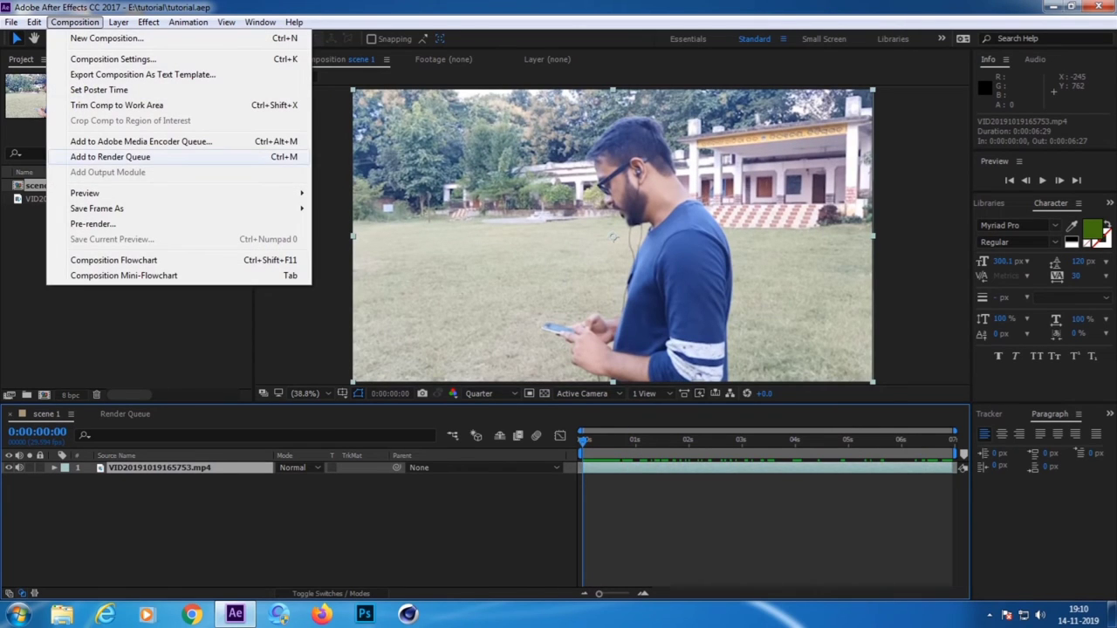
# Step: Queue scene 1 for rendering and open its Lossless output module settings
pyautogui.click(110, 156)
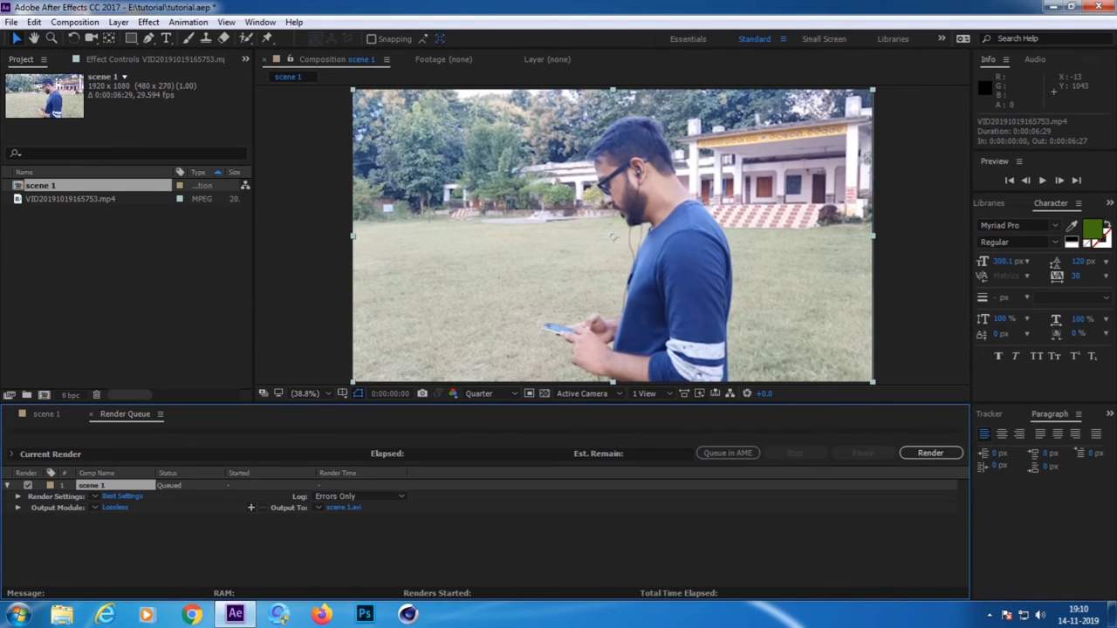
pyautogui.click(115, 507)
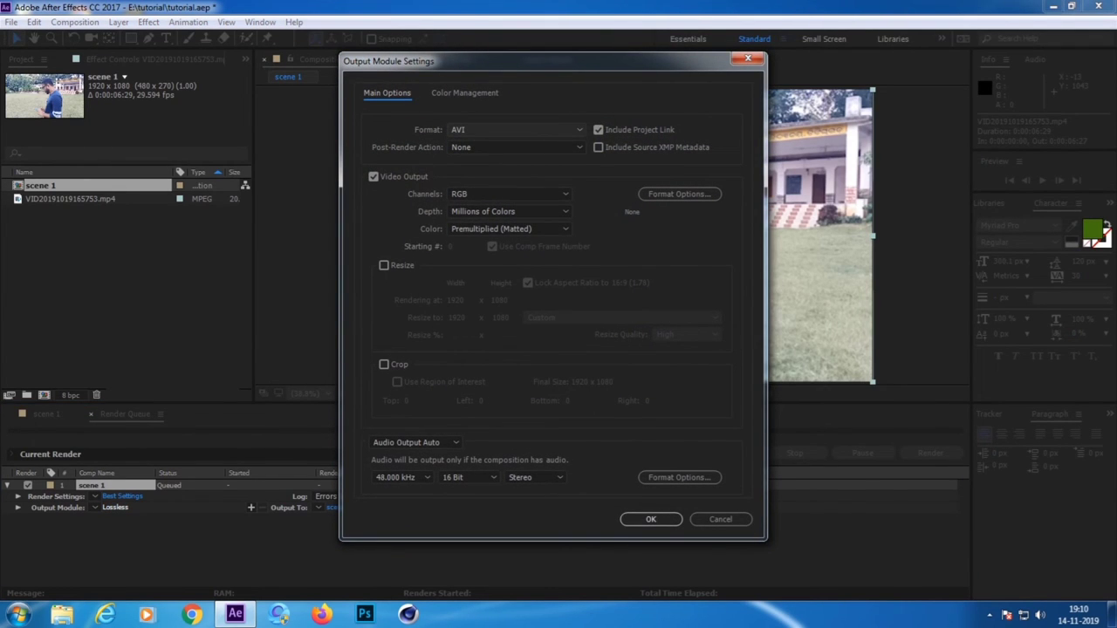
# Step: Keep AVI as the output format and open its AVI format options
pyautogui.click(515, 129)
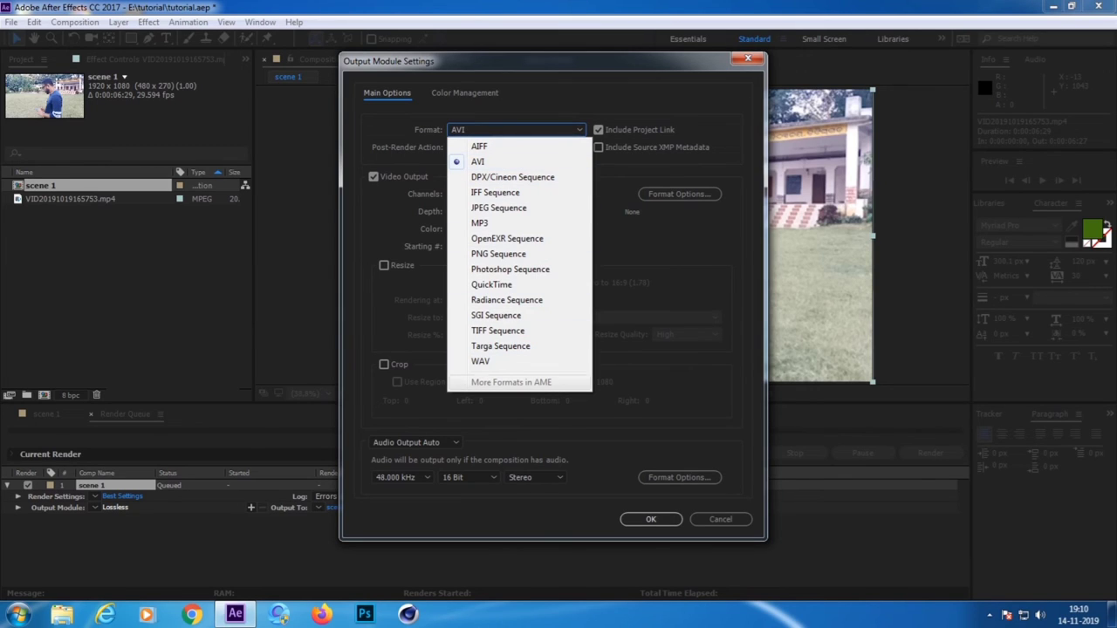
pyautogui.press('Escape')
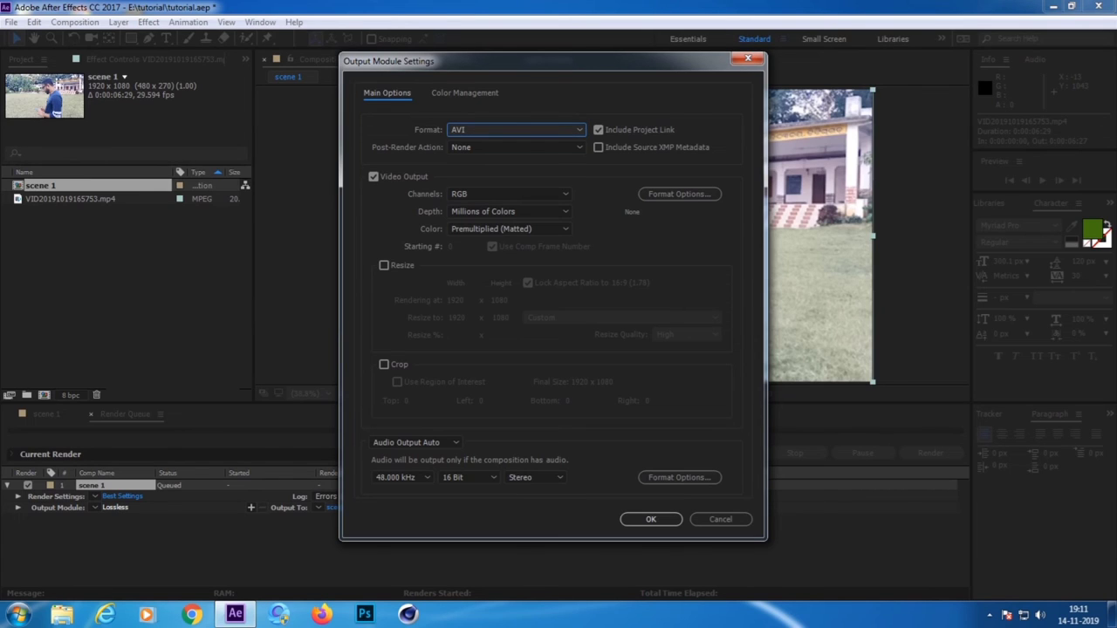
pyautogui.hotkey('alt', 'Down')
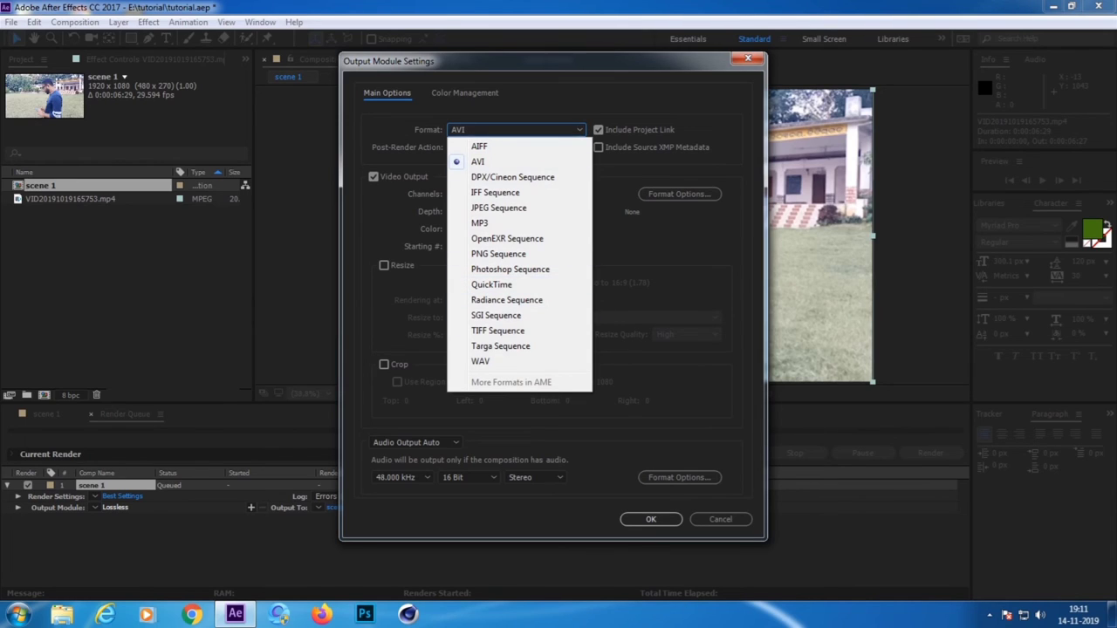
pyautogui.press('Escape')
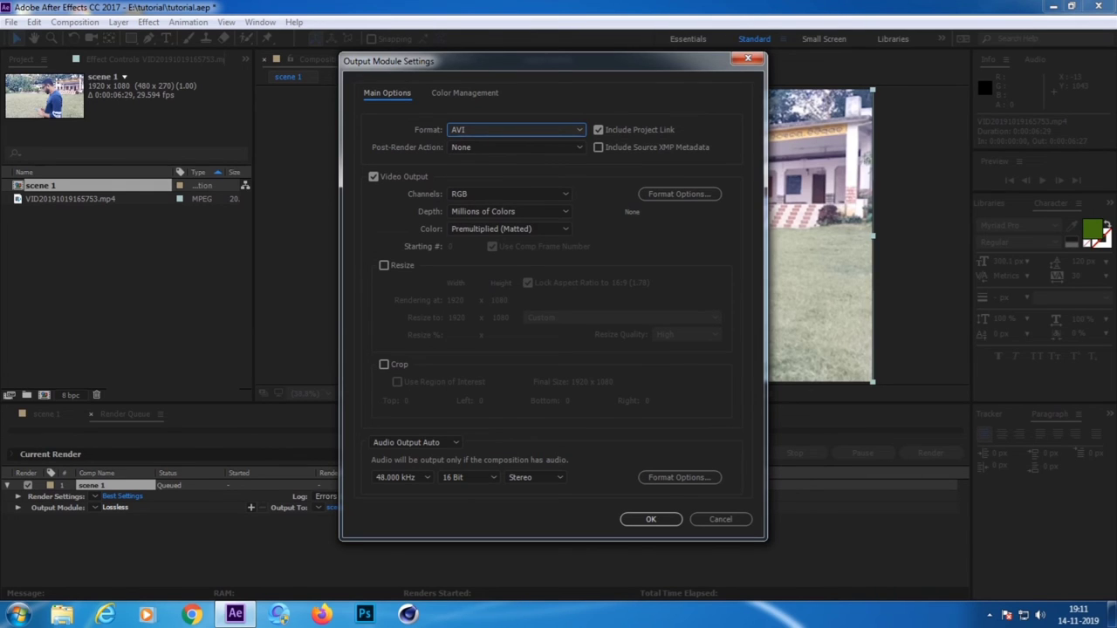
pyautogui.click(679, 193)
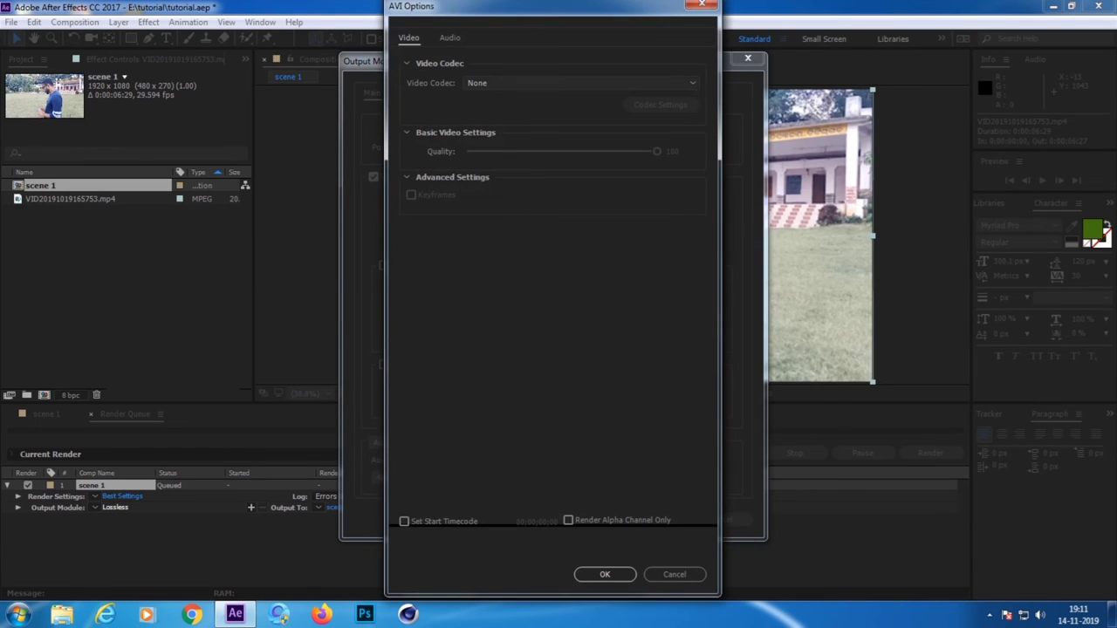
# Step: Leave the AVI video codec at None and accept the AVI Options
pyautogui.click(580, 83)
pyautogui.press('Escape')
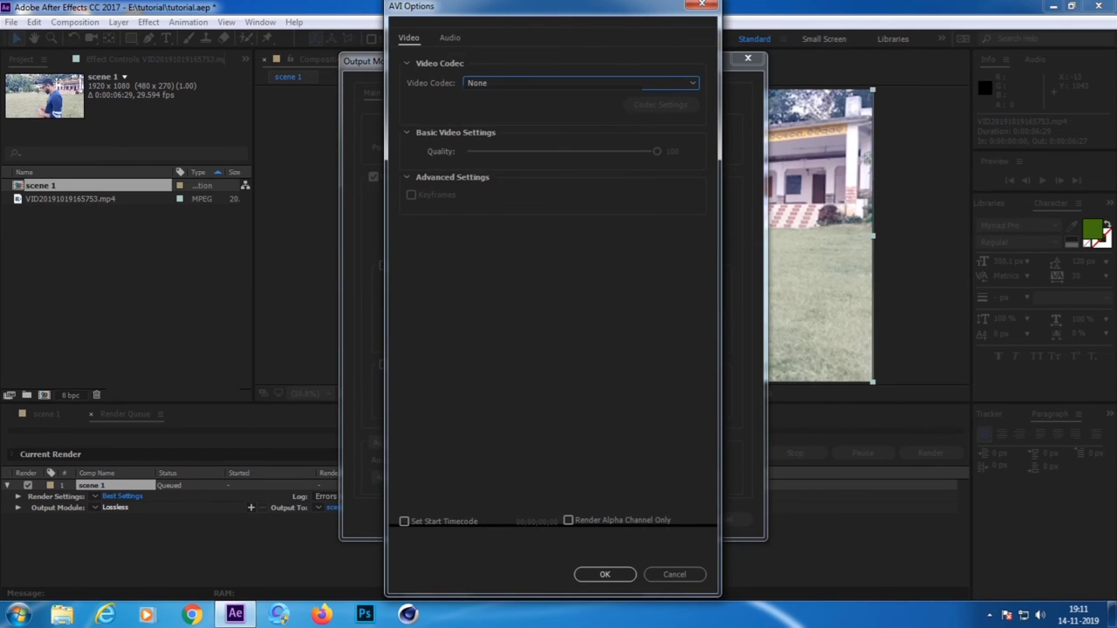
pyautogui.click(702, 5)
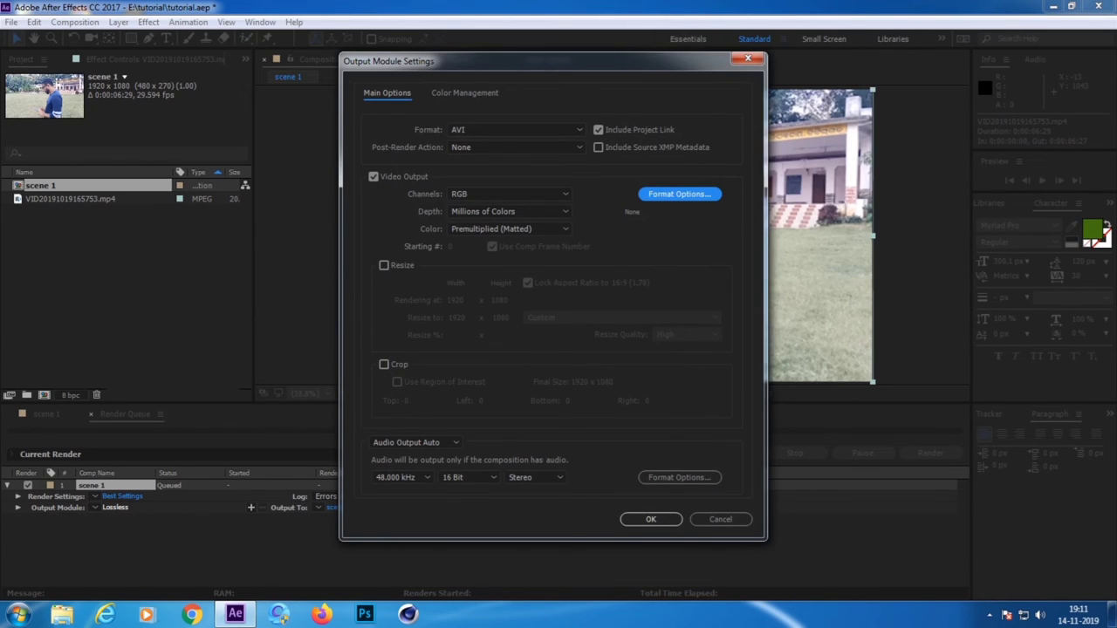
# Step: Confirm AVI as the output format and close Output Module Settings
pyautogui.click(515, 130)
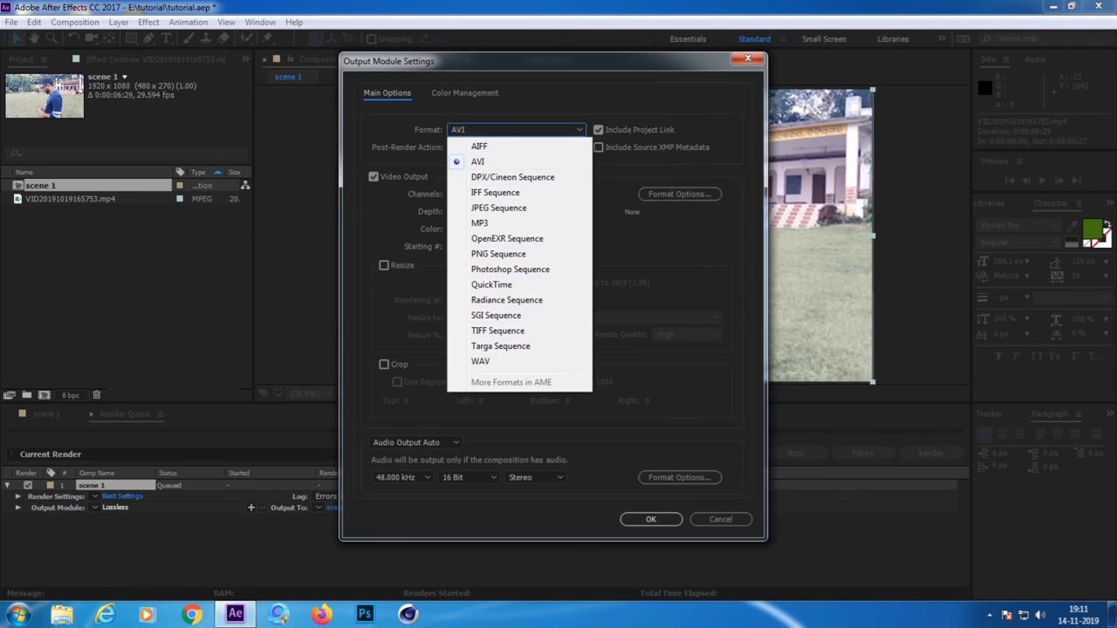
pyautogui.click(477, 161)
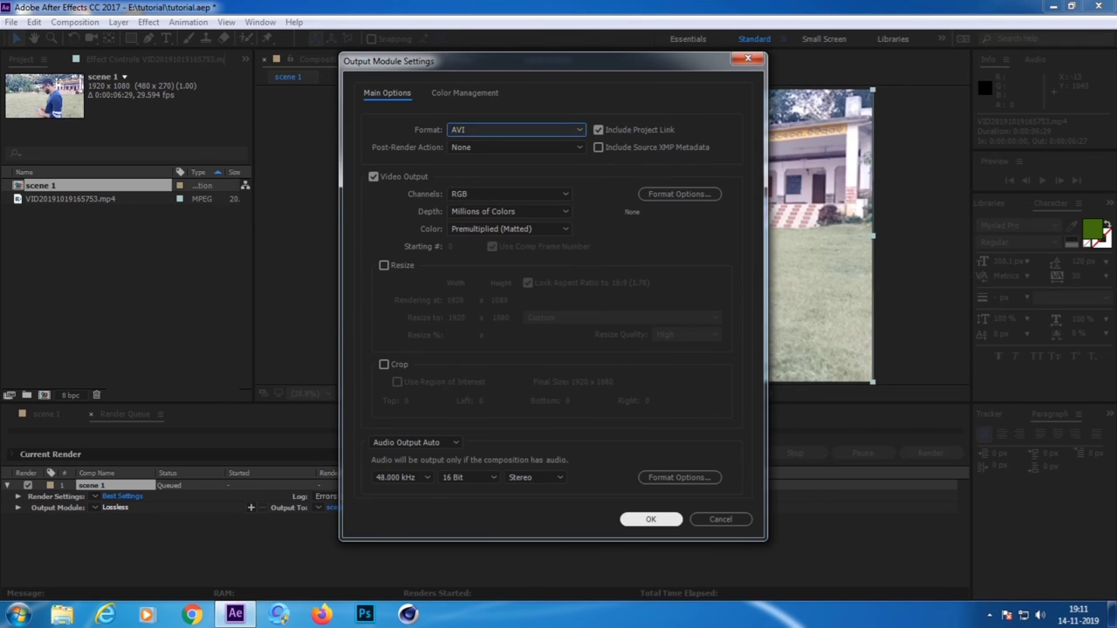
pyautogui.click(651, 519)
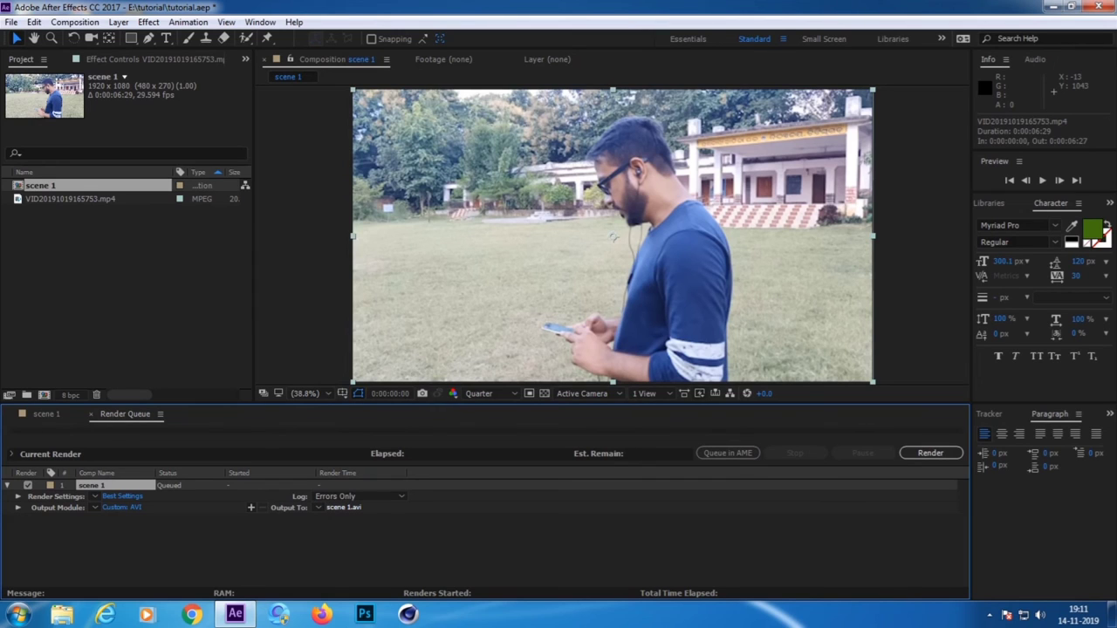
# Step: Open the Output To location dialog and browse to the root of Local Disk (E:)
pyautogui.click(344, 507)
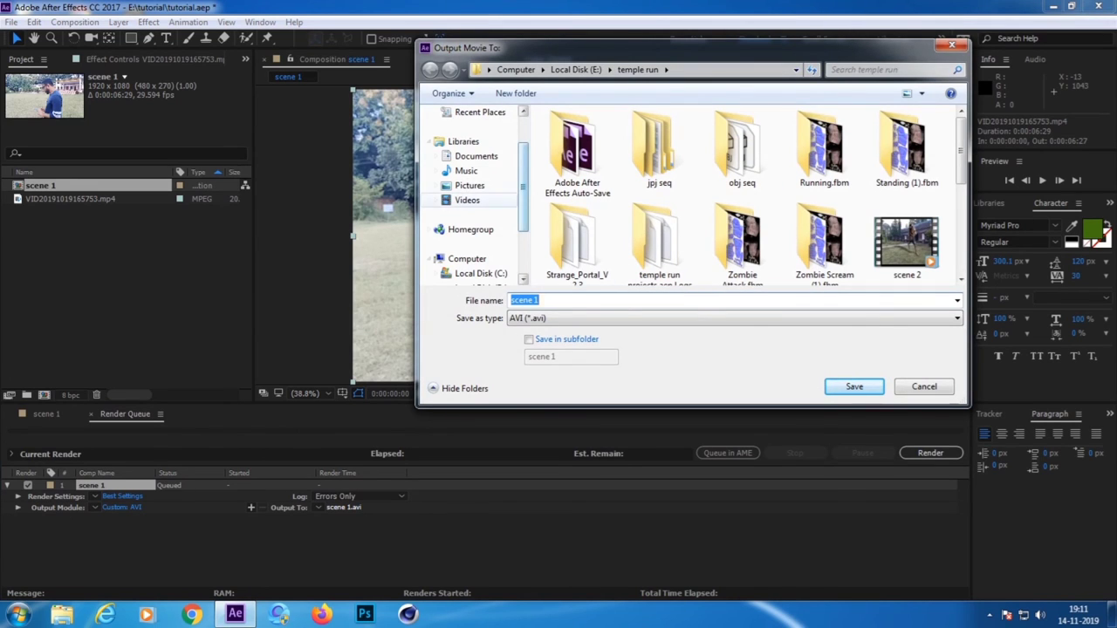
pyautogui.moveTo(577, 240); pyautogui.dragTo(463, 141)
pyautogui.scroll(-2, 476, 192)
pyautogui.click(479, 230)
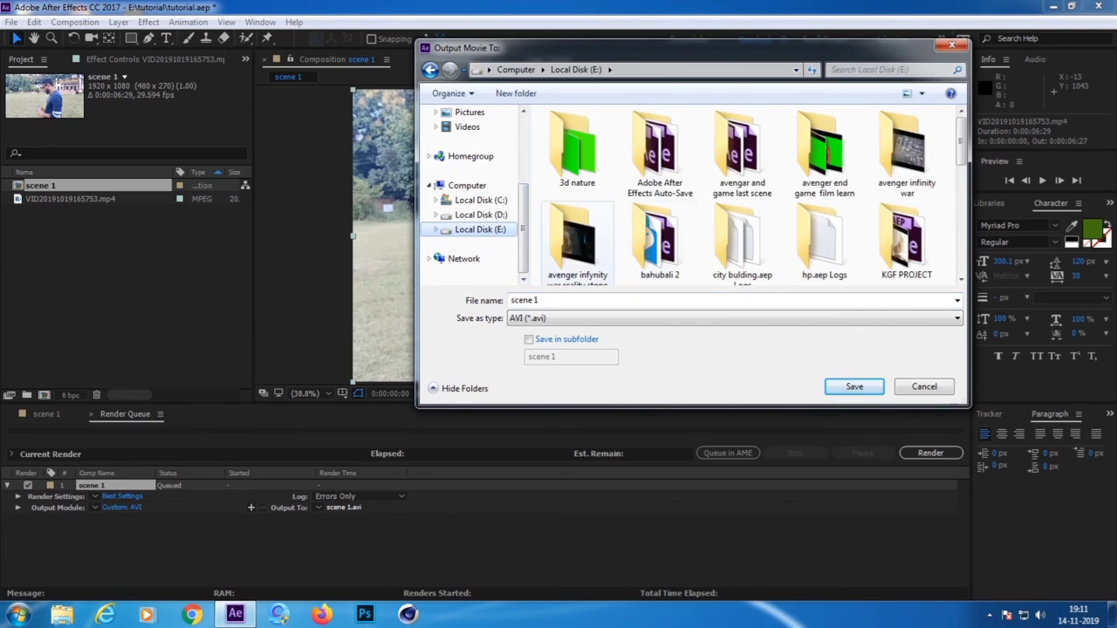
pyautogui.scroll(-1, 825, 144)
pyautogui.scroll(-1, 825, 144)
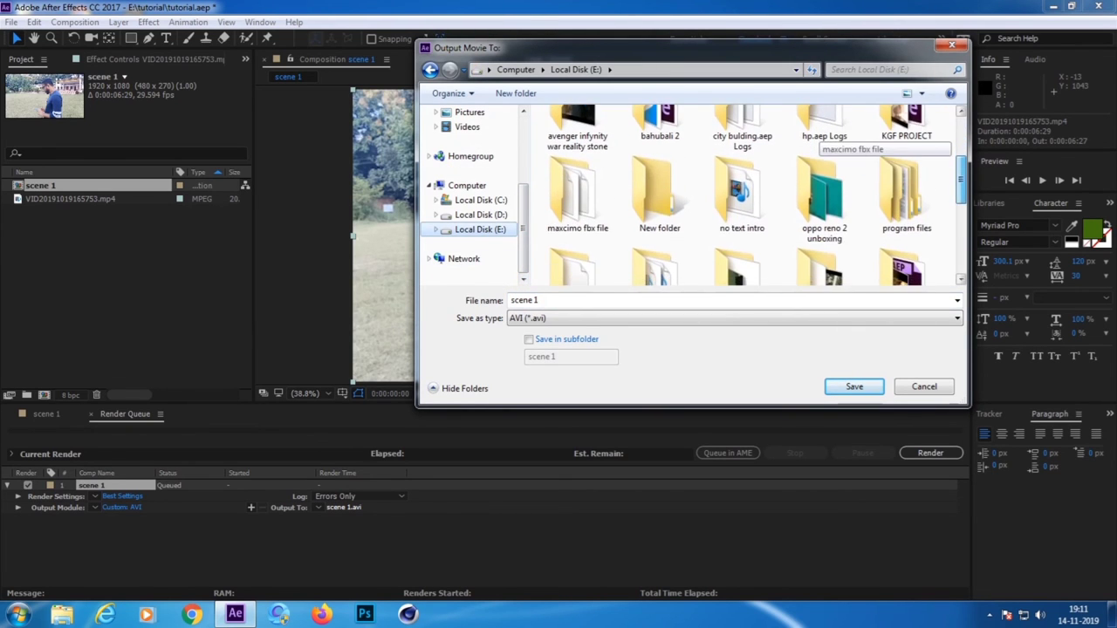
pyautogui.scroll(-1, 825, 144)
pyautogui.scroll(-1, 820, 144)
pyautogui.scroll(-1, 825, 144)
pyautogui.scroll(-1, 825, 144)
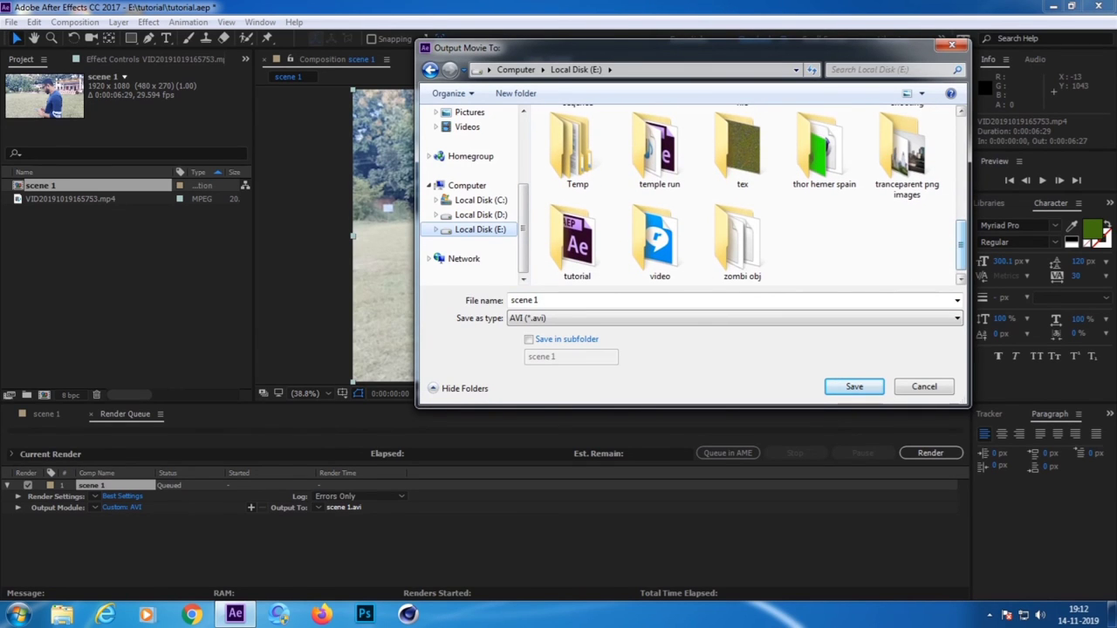
# Step: Save the output as scene 1.avi inside the tutorial folder
pyautogui.click(577, 238)
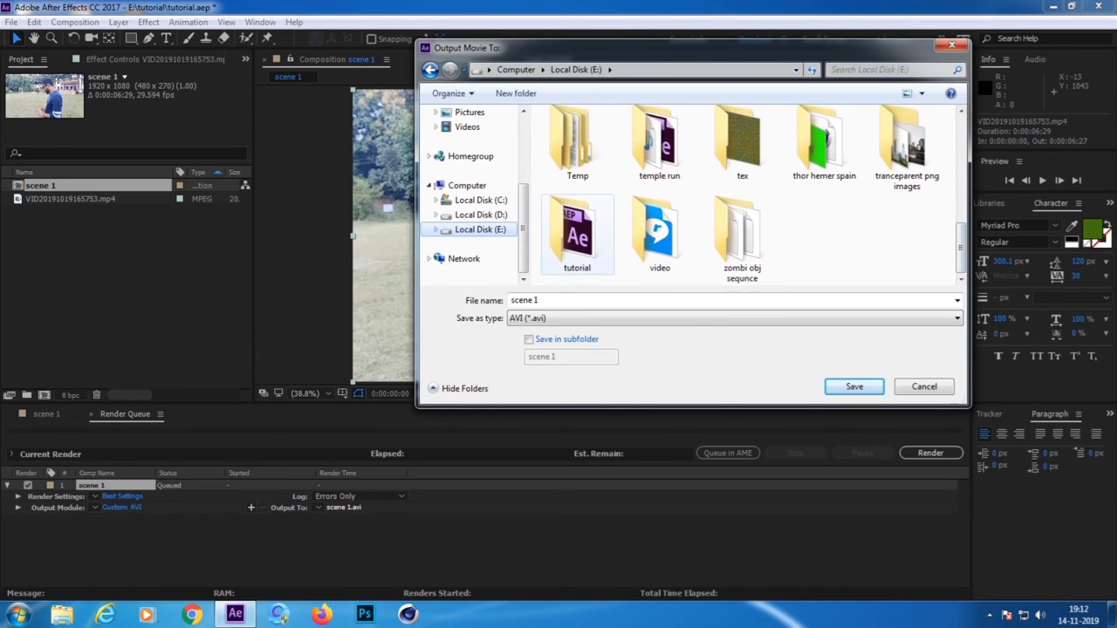
pyautogui.doubleClick(577, 237)
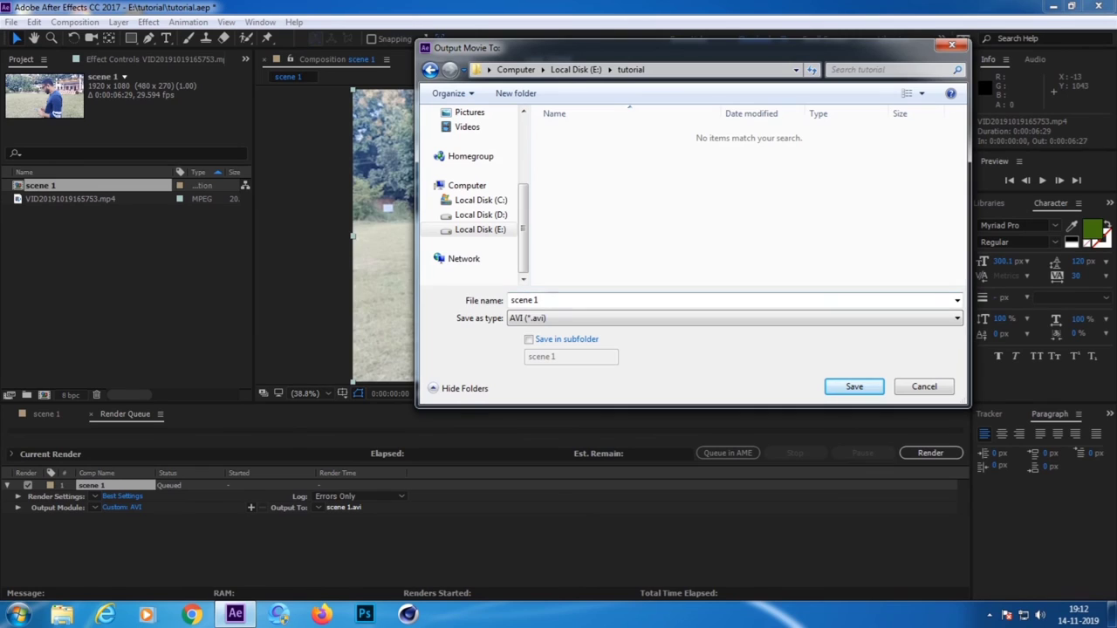
pyautogui.click(524, 300)
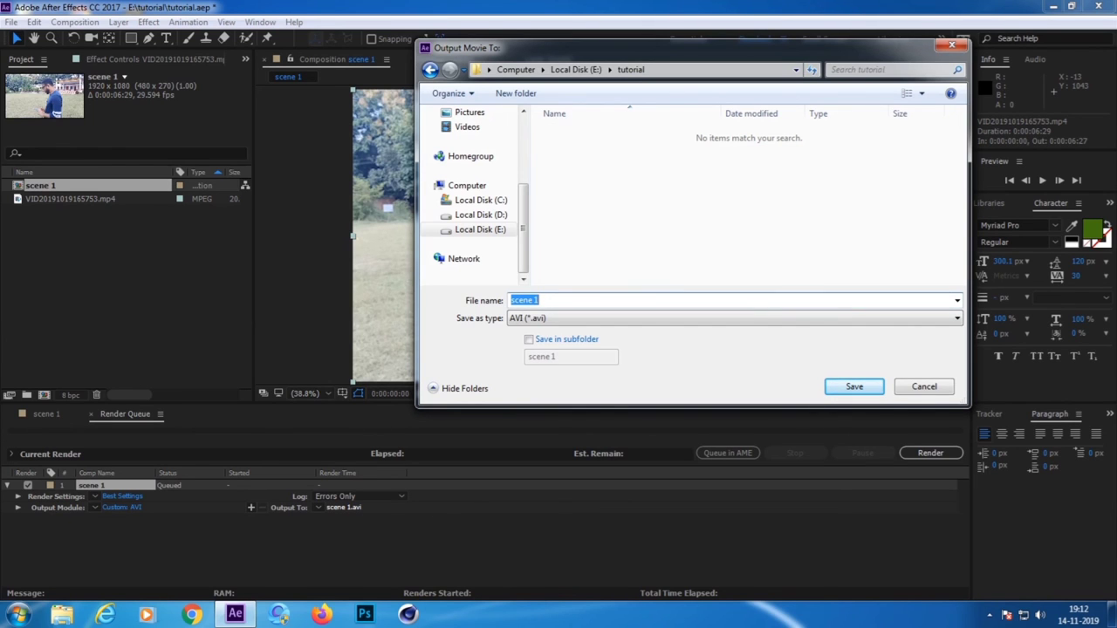
pyautogui.press('Return')
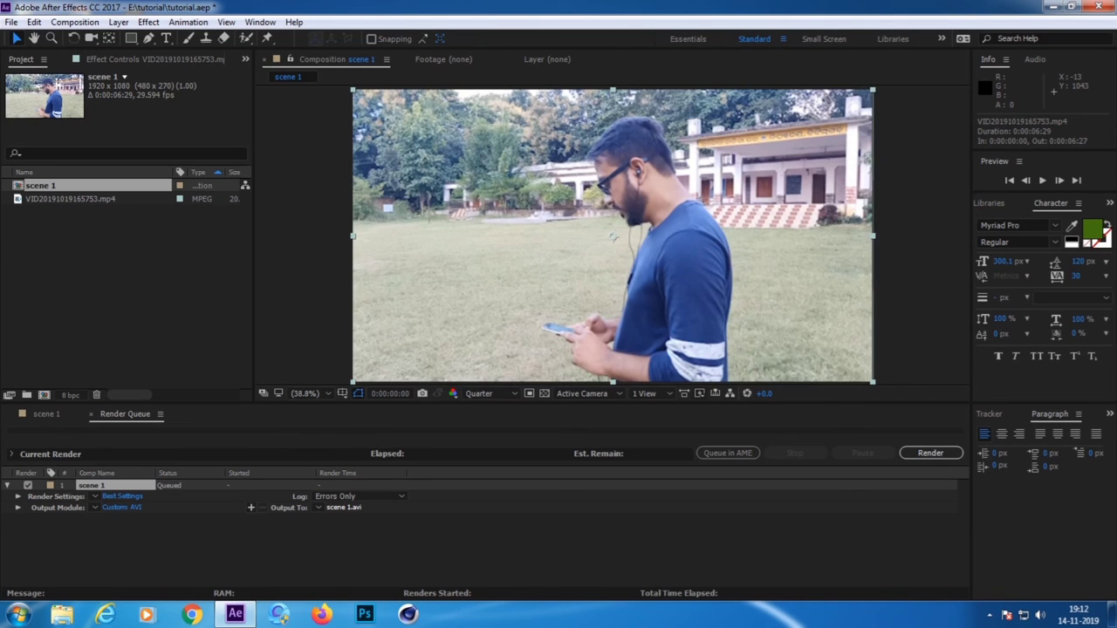
# Step: Render the queued scene 1 composition until its status reads Done
pyautogui.click(524, 550)
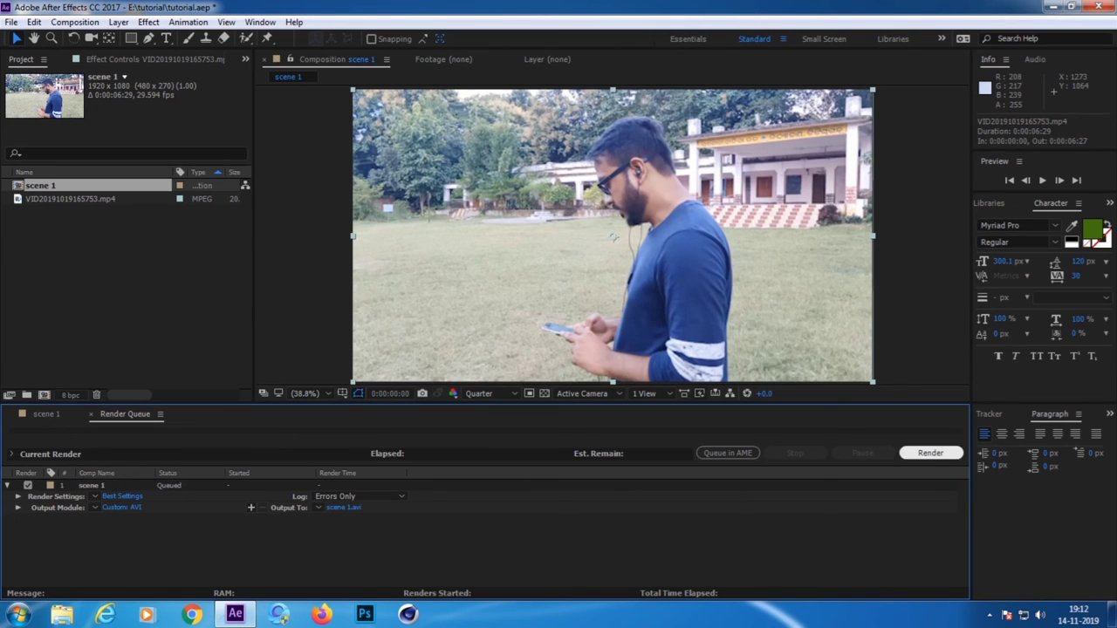
pyautogui.click(931, 453)
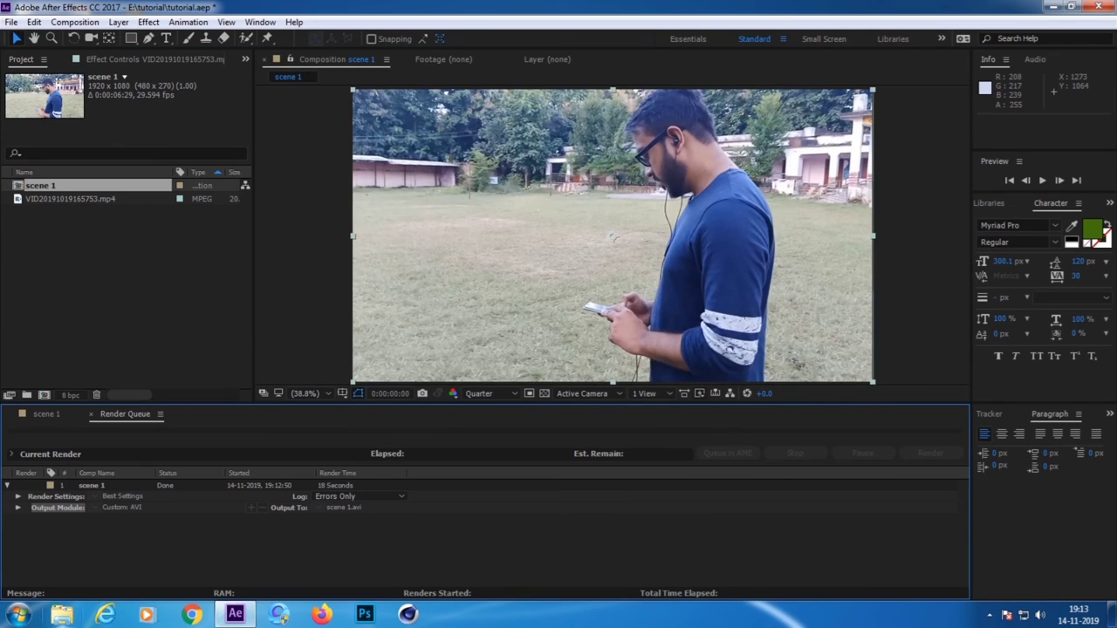
# Step: In Windows Explorer, open the E:\tutorial folder
pyautogui.click(61, 615)
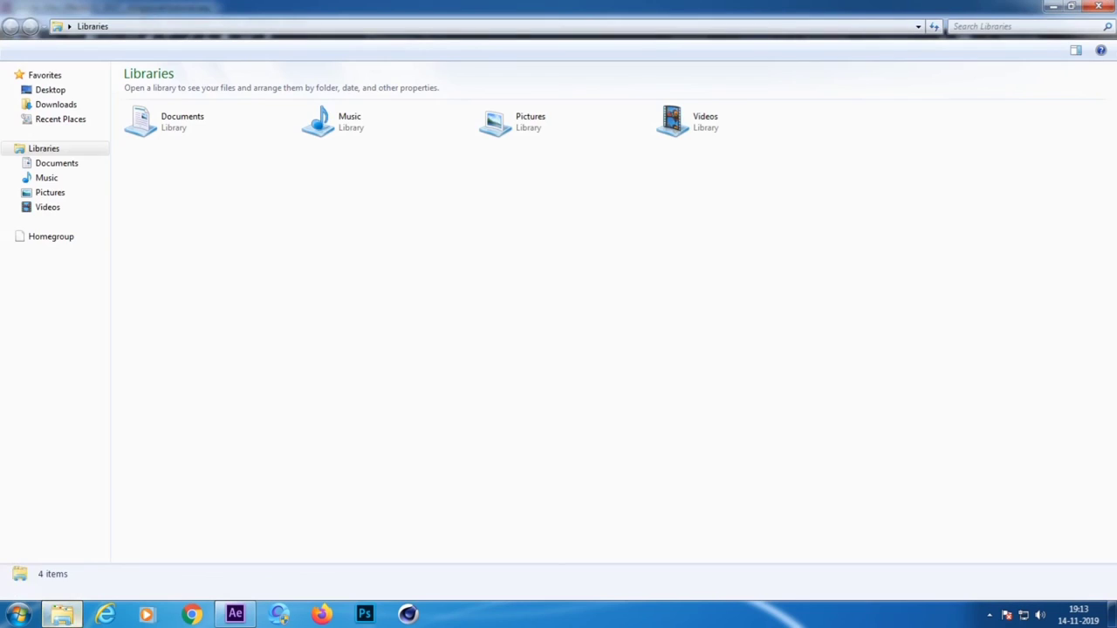
pyautogui.click(60, 310)
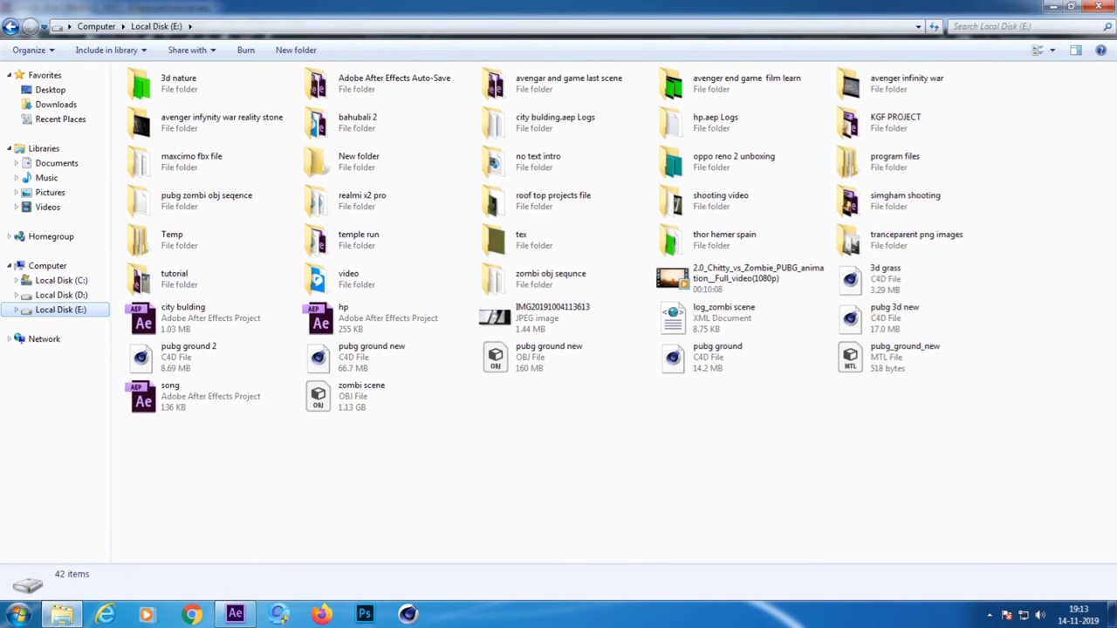
pyautogui.doubleClick(175, 277)
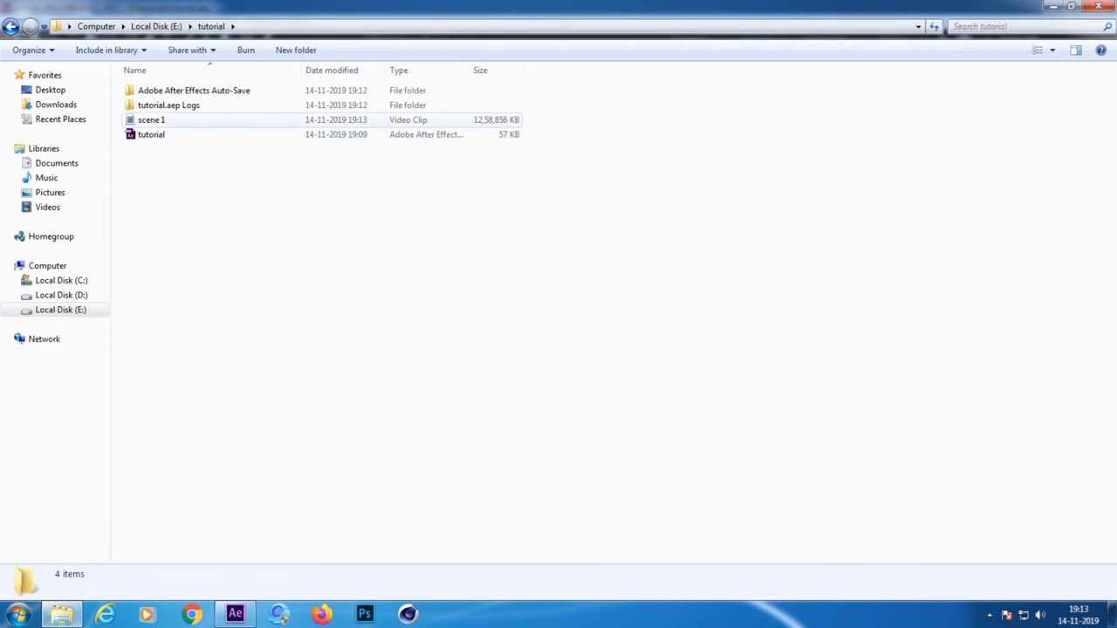
# Step: Switch to Large Icons to check the 1.20 GB, 6-second scene 1 clip
pyautogui.hotkey('ctrl', 'shift', '6')
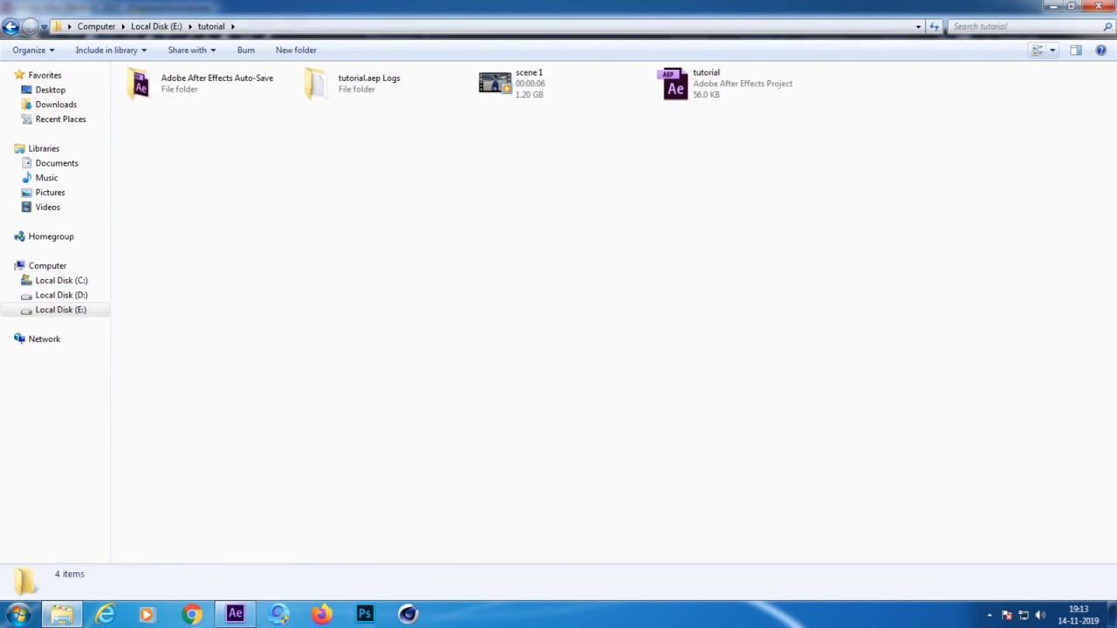
pyautogui.click(1038, 50)
pyautogui.click(1037, 50)
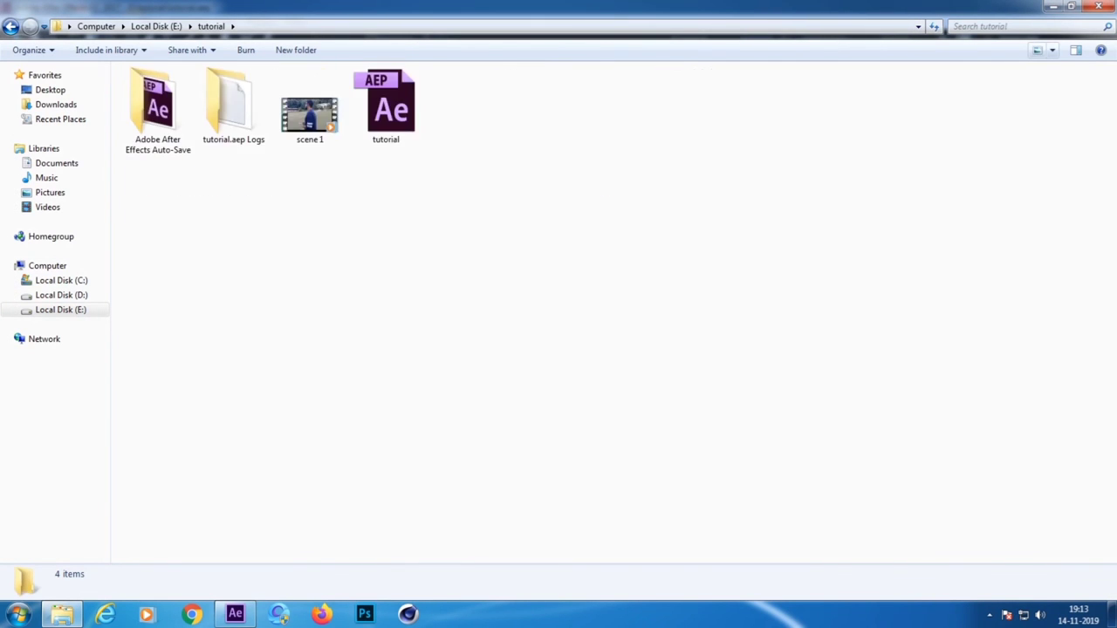
pyautogui.click(1052, 50)
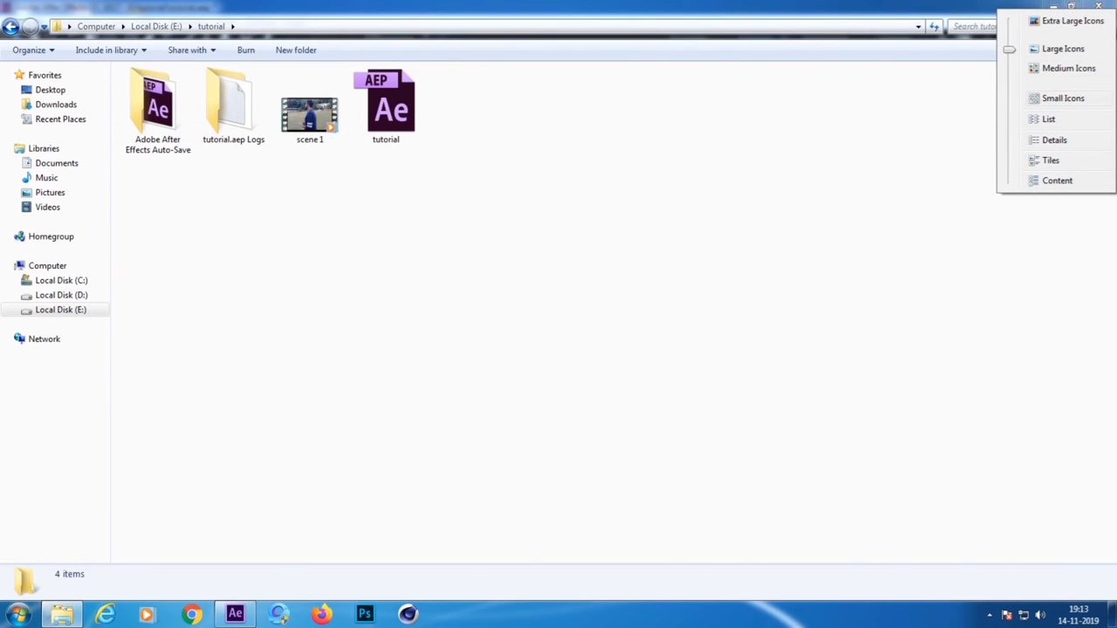
pyautogui.press('Escape')
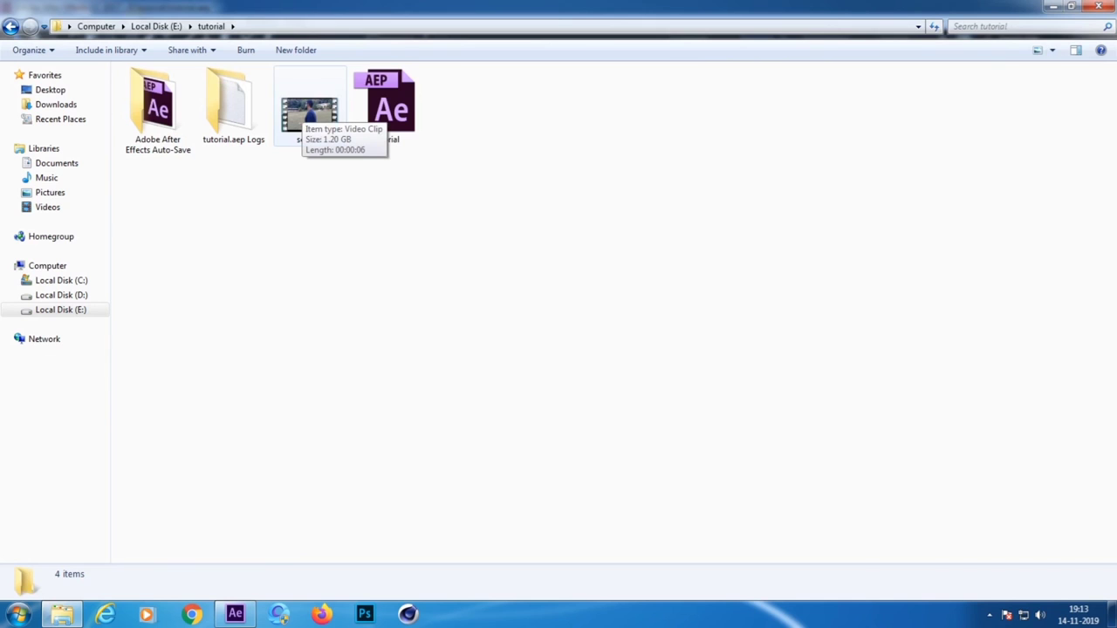
pyautogui.click(1098, 6)
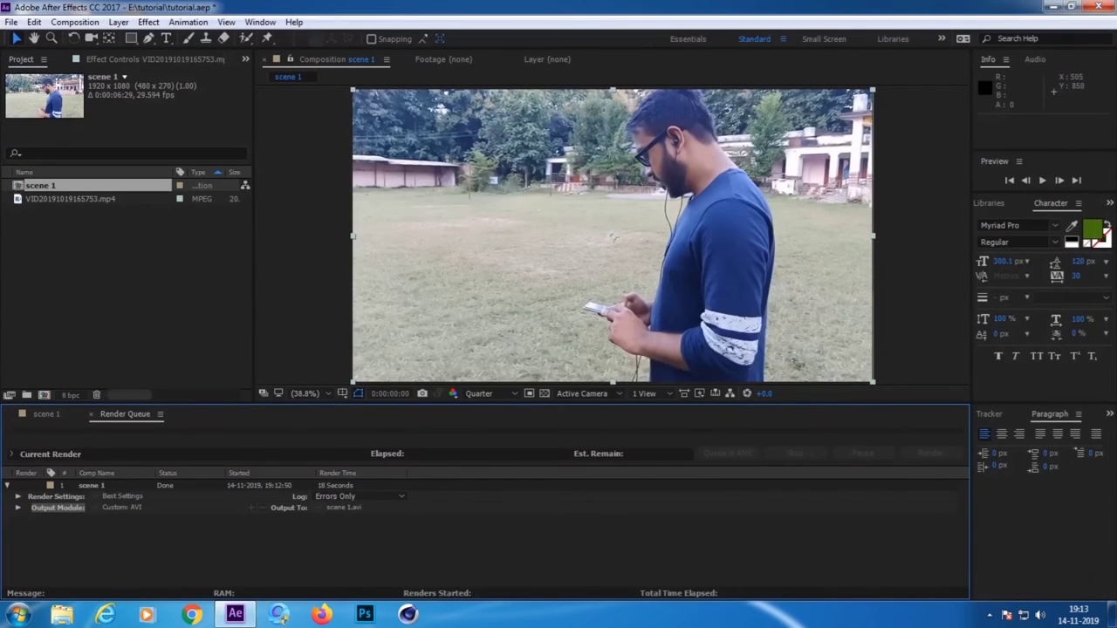